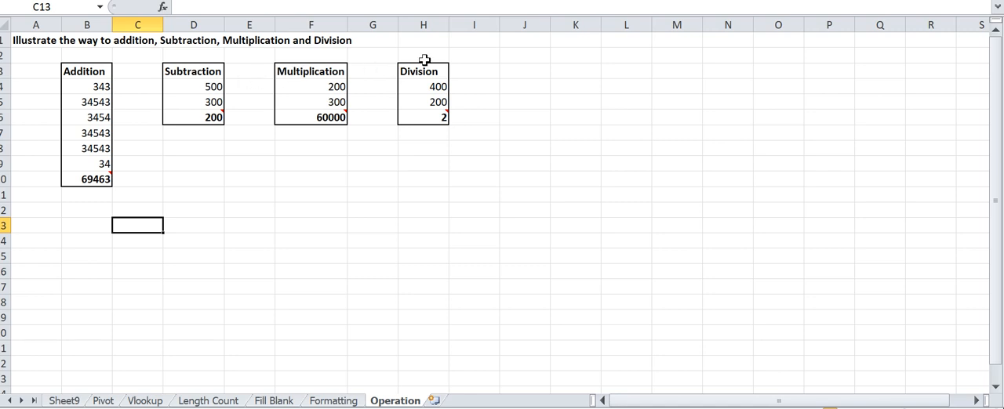
- Copy the Addition heading with its values from B3:B9 and paste it starting at cell D12
left_click(85, 70)
key("shift+Down")
key("shift+Down")
key("shift+Down")
key("shift+Down")
key("shift+Down")
key("shift+Down")
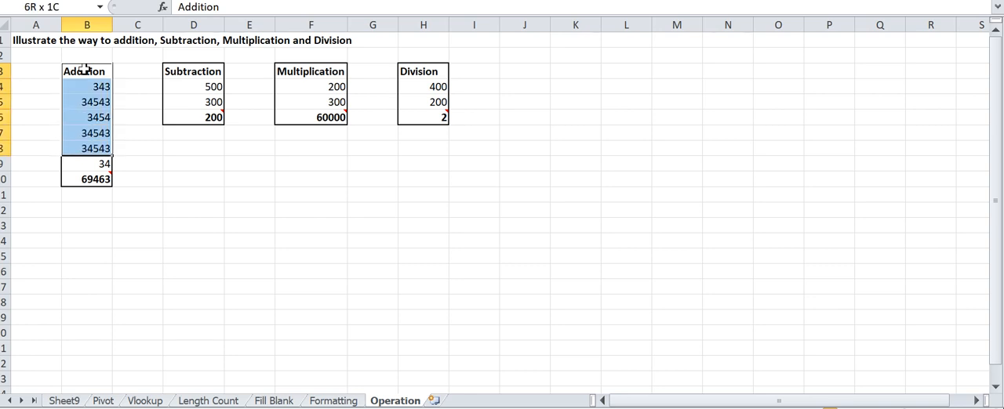
key("ctrl+c")
key("Down")
key("Down")
key("Down")
key("Down")
key("Down")
key("Down")
key("Down")
key("Down")
key("Down")
key("Down")
key("Down")
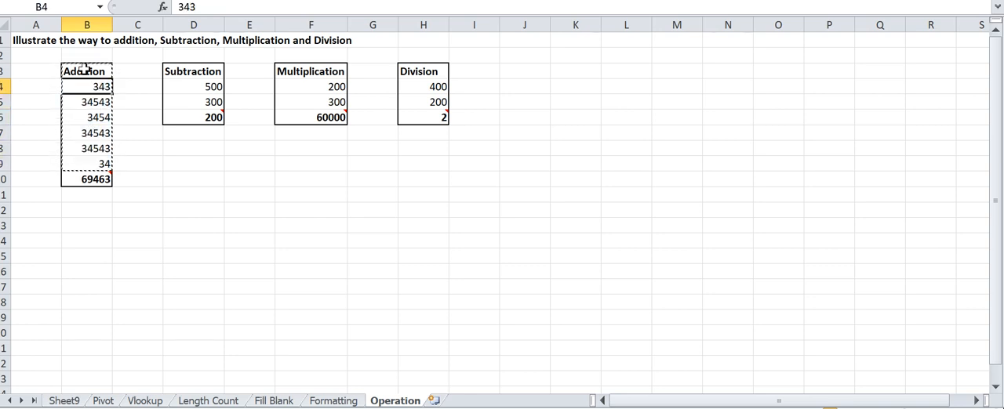
key("Right")
key("Right")
key("Up")
key("Up")
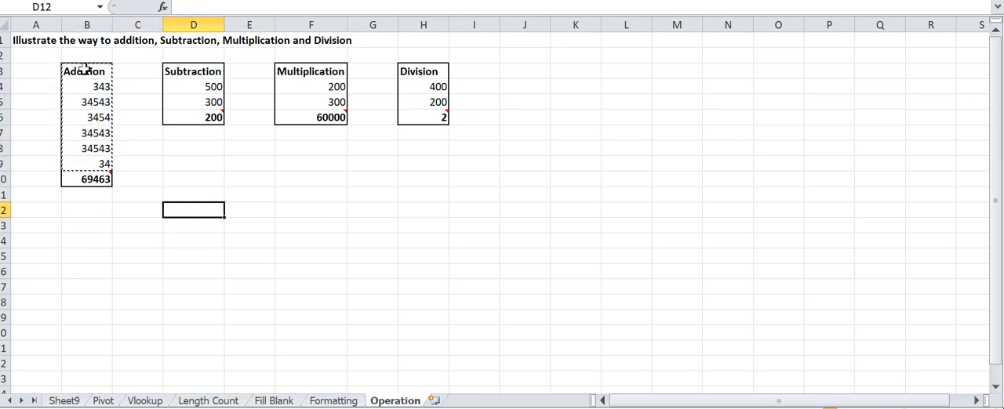
key("ctrl+v")
- Try to add the copied values cell by cell in D19 with the formula =D18+D17+D16+
key("Down")
key("Down")
key("Down")
key("Down")
key("Down")
key("Down")
key("Down")
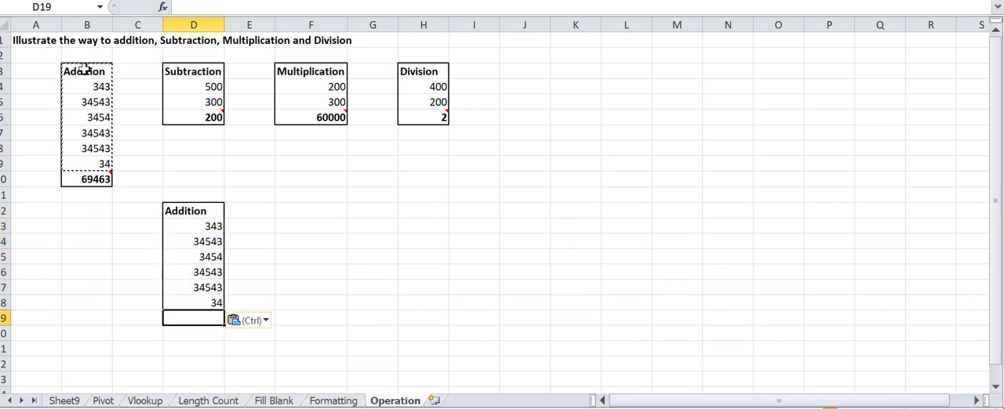
type("=")
key("Up")
type("+")
key("Up")
key("Up")
type("+")
key("Up")
key("Up")
key("Up")
type("+")
key("Return")
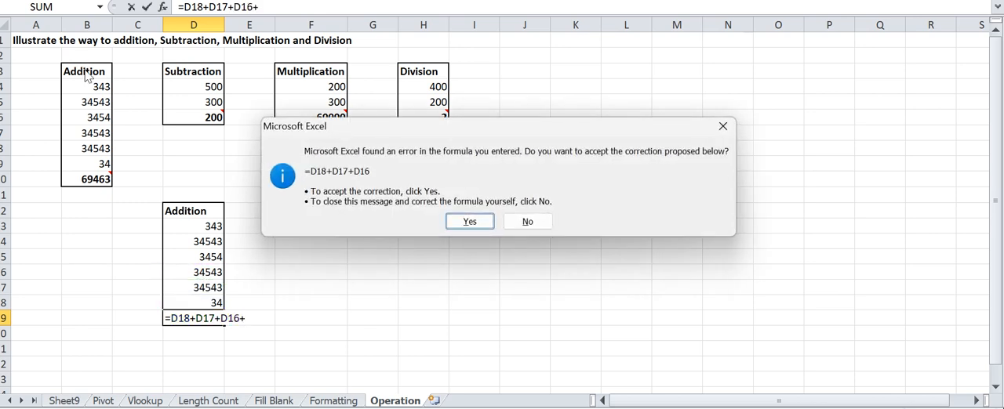
- Decline the proposed formula correction and clear the manual addition formula from D19
key("n")
key("Return")
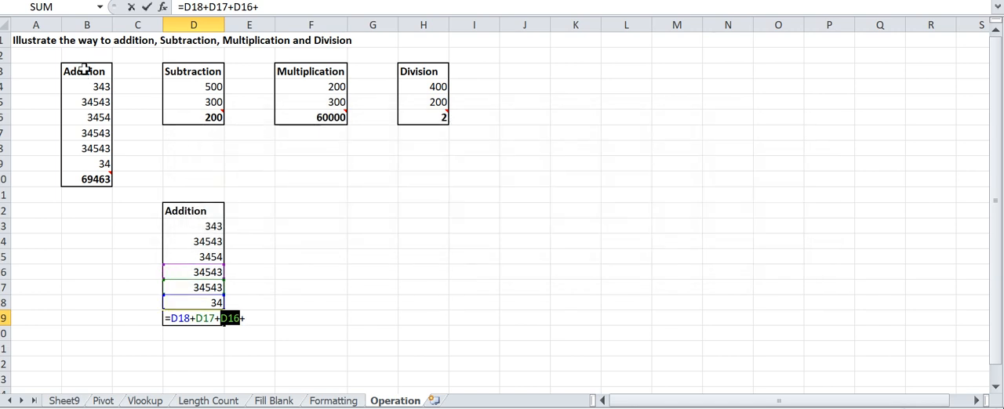
key("BackSpace")
key("Return")
key("Up")
key("Delete")
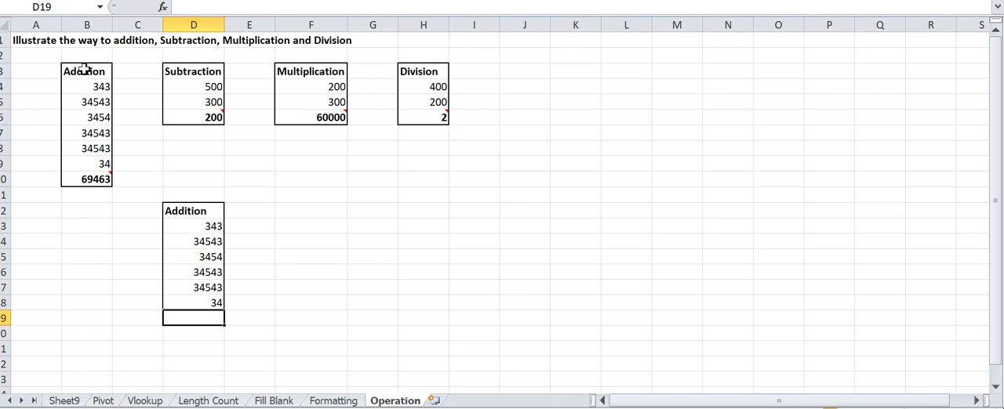
- Total the copied values in D19 with the formula =SUM(D13:D18)
type("=sum")
key("Tab")
key("Up")
key("shift+Up")
key("shift+Up")
key("shift+Up")
key("shift+Up")
key("shift+Up")
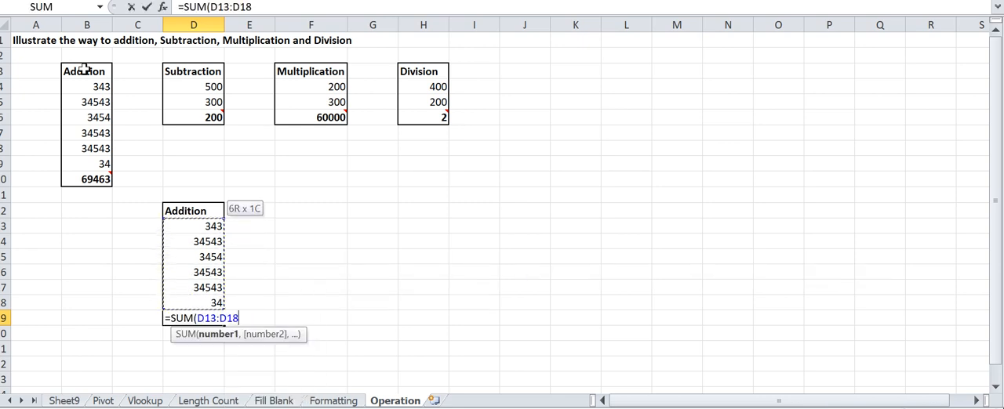
key("Return")
key("Up")
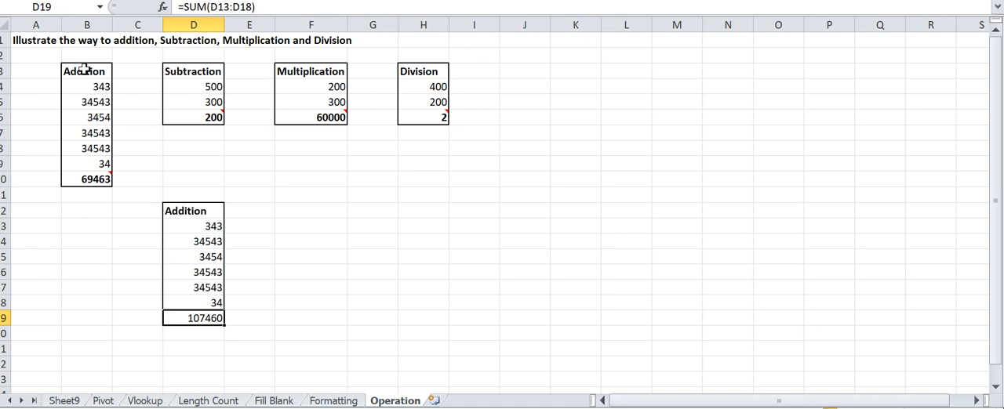
- Clear D19 and total D13:D18 again using AutoSum
key("Delete")
key("Down")
key("Up")
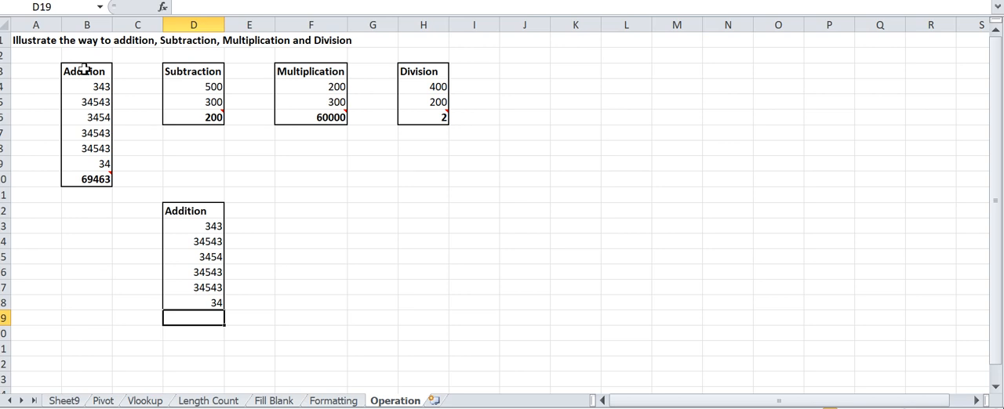
key("alt+equal")
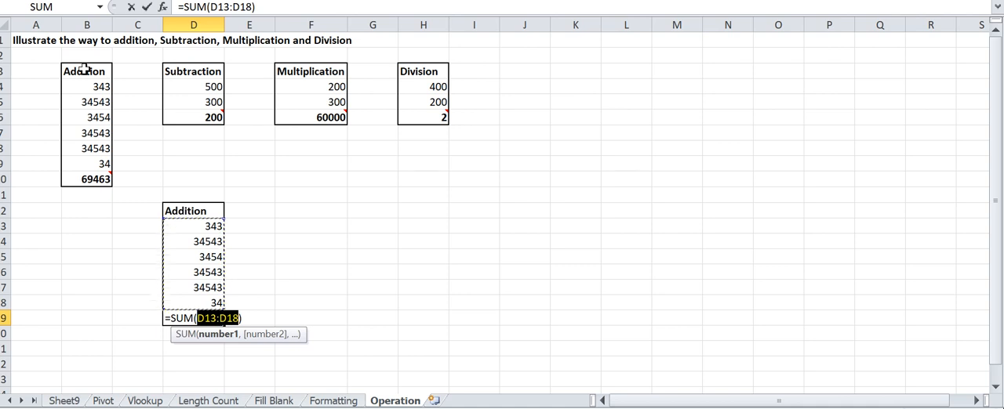
key("Return")
key("Up")
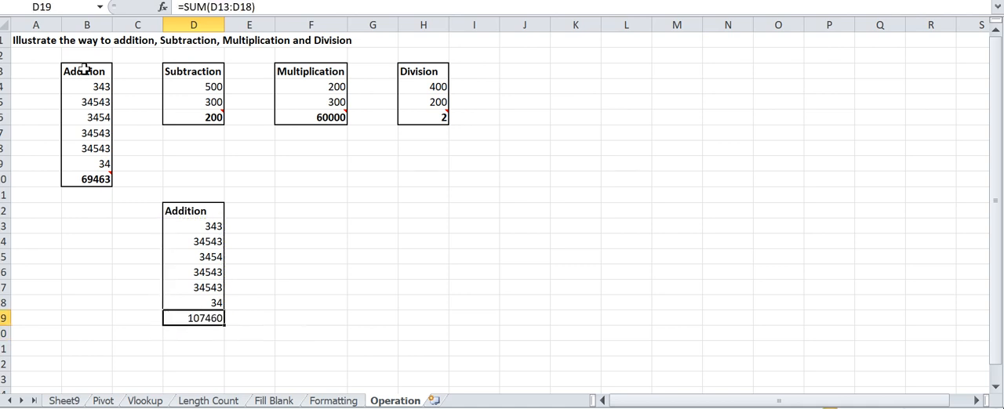
- Replace the total in D19 with an AutoSum restricted to the range D16:D18
key("Delete")
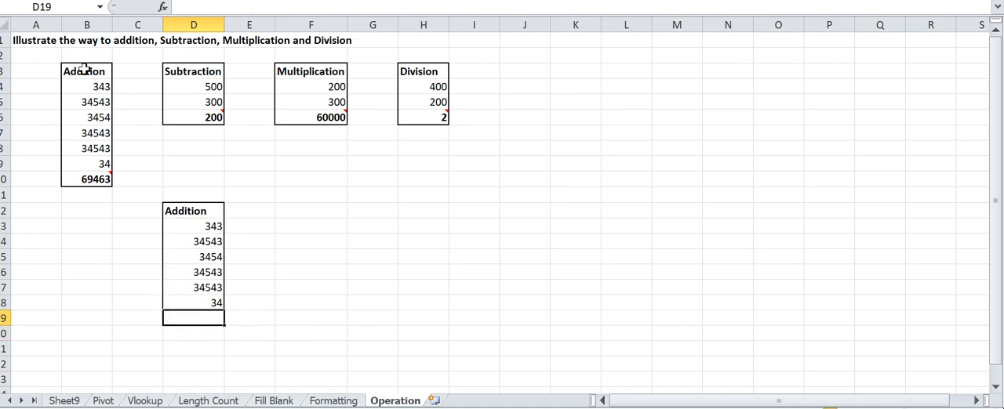
key("alt+equal")
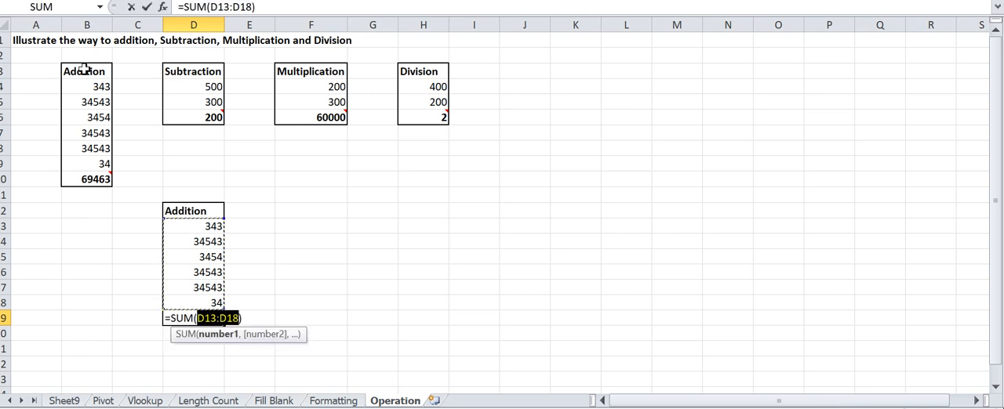
key("Down")
key("Down")
key("Down")
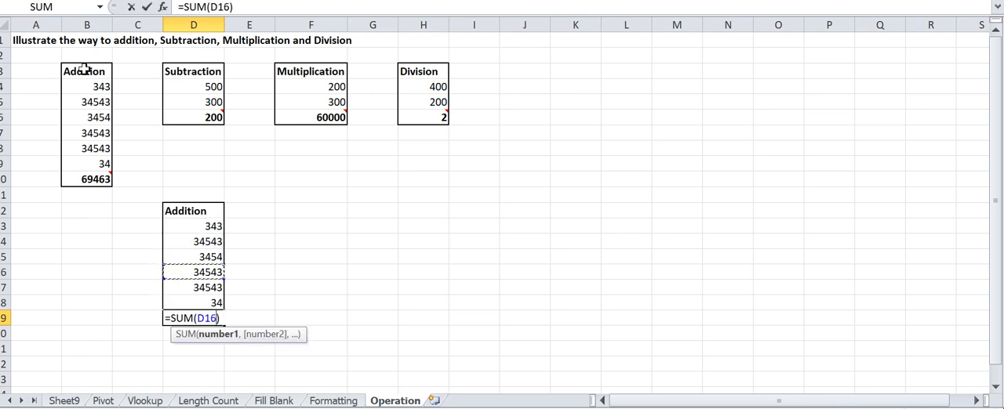
key("shift+Down")
key("shift+Down")
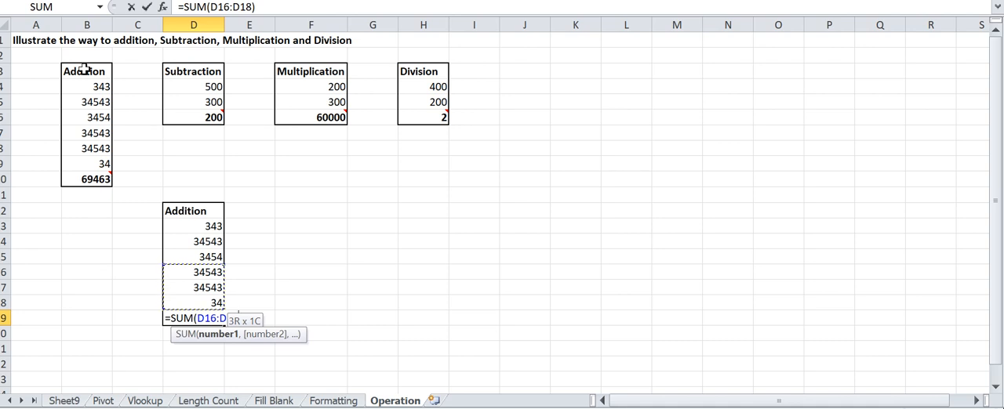
key("Return")
key("Up")
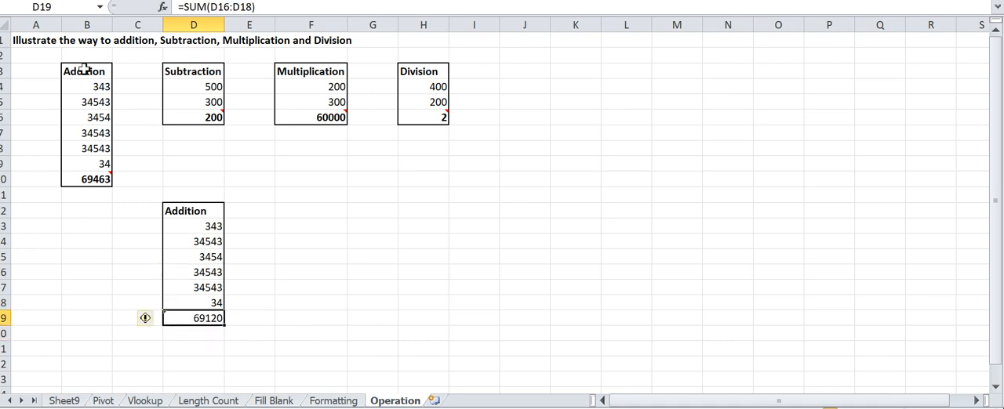
- Clear the total in D19 and delete the contents of the copied table in D12:D18
key("Delete")
key("Up")
key("Up")
key("Up")
key("Up")
key("Up")
key("Up")
key("Up")
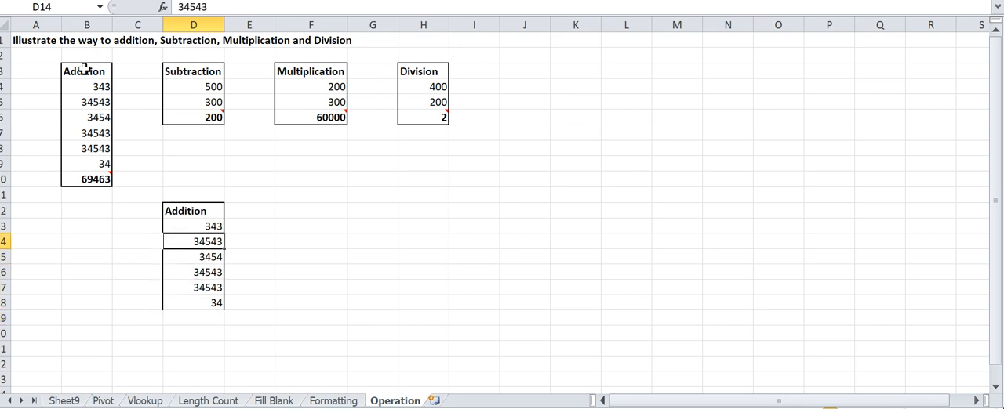
key("shift+Down")
key("shift+Down")
key("shift+Down")
key("shift+Down")
key("shift+Down")
key("shift+Down")
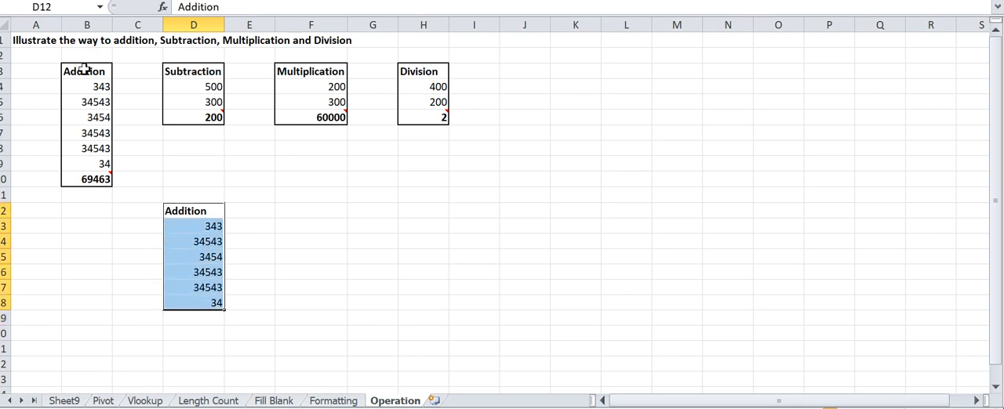
key("Delete")
- Remove all borders left around the emptied range D12:D18
key("Down")
key("Up")
key("Up")
key("Down")
key("shift+Down")
key("shift+Down")
key("shift+Down")
key("shift+Down")
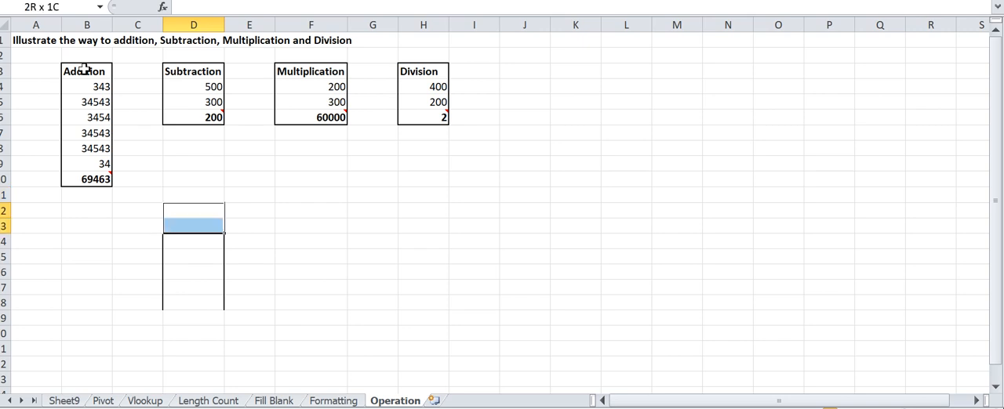
key("shift+Down")
key("shift+Down")
key("alt+h")
key("b")
key("n")
left_click(143, 240)
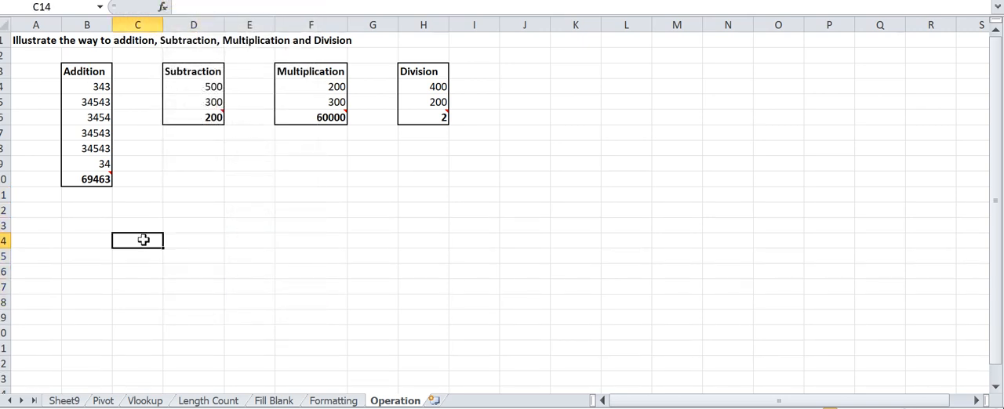
- Inspect the SUM formula and the comment on the Addition total in B10
left_click(87, 179)
mouse_move(99, 180)
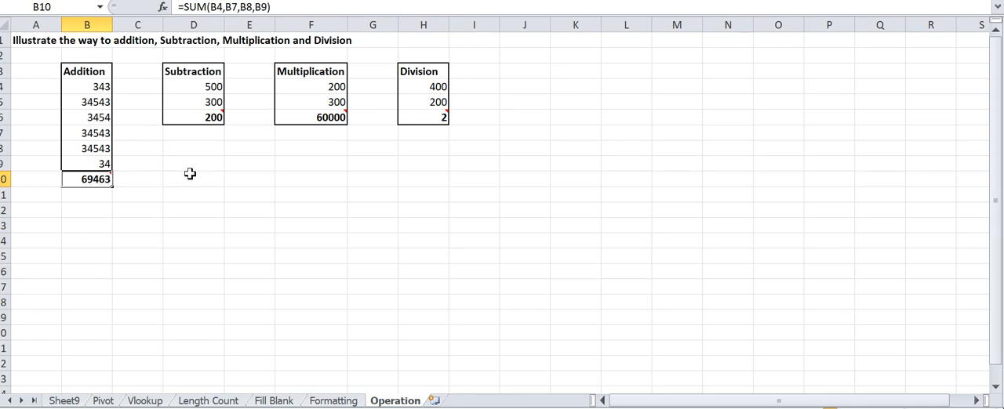
- Enter the note "To Put the Comment" in D13 and its shortcut "ALT RC" in F13
left_click(214, 221)
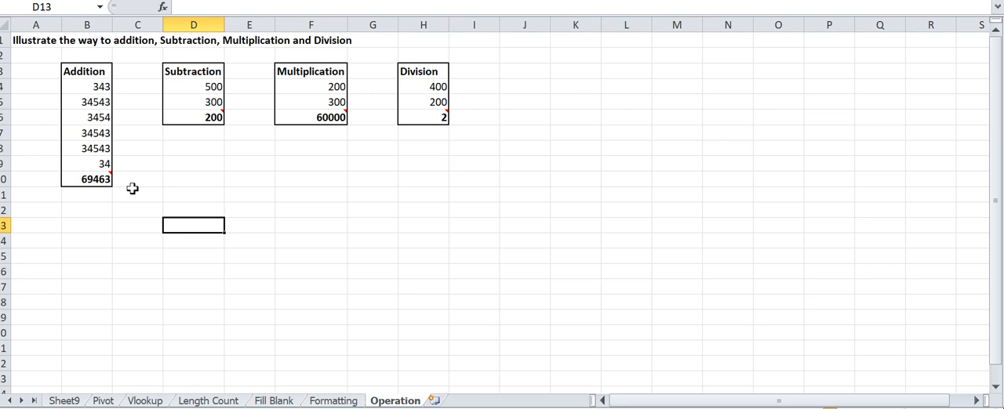
type("To Put the Comment")
key("Return")
key("Up")
key("Right")
key("Right")
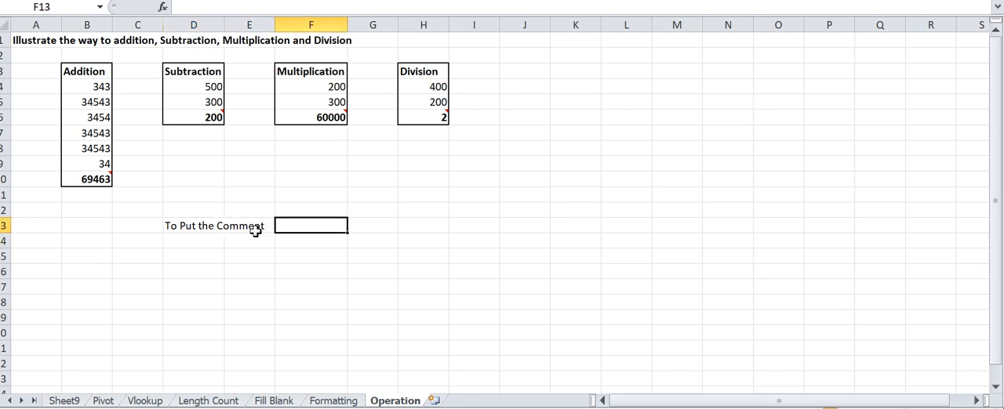
type("ALT RC")
key("Return")
key("Down")
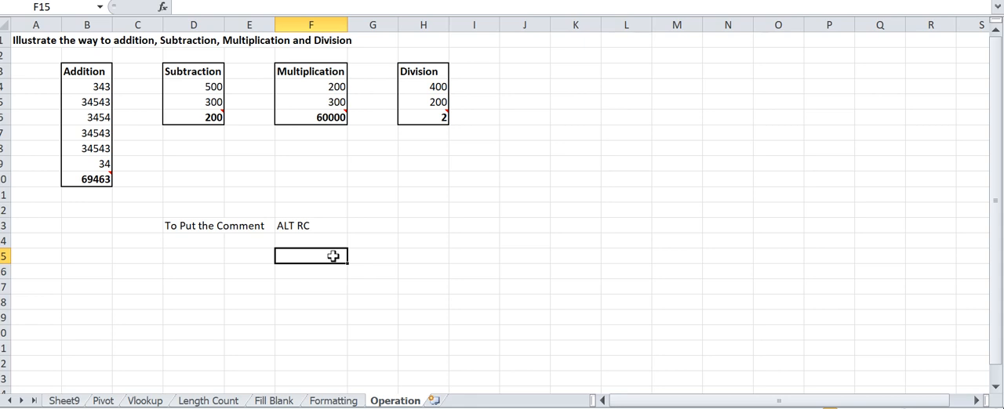
- Try inserting a comment on cell F15 with some arbitrary sample text
key("alt+r")
key("c")
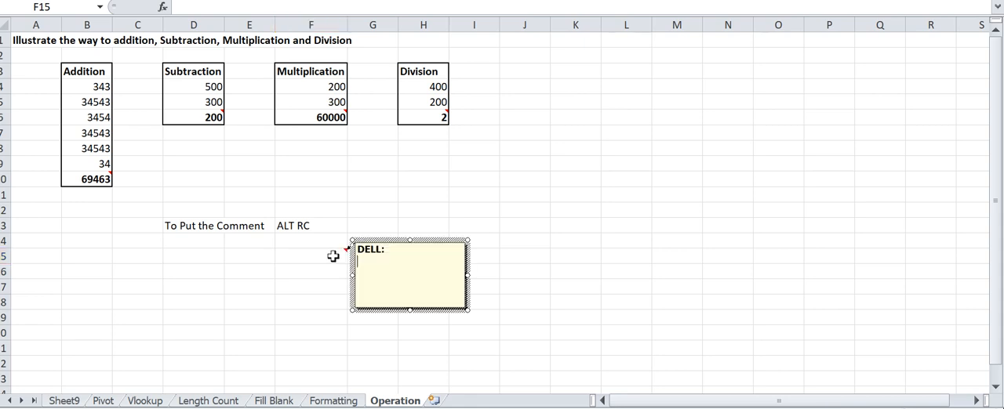
type("knbfdsjqf")
left_click(331, 261)
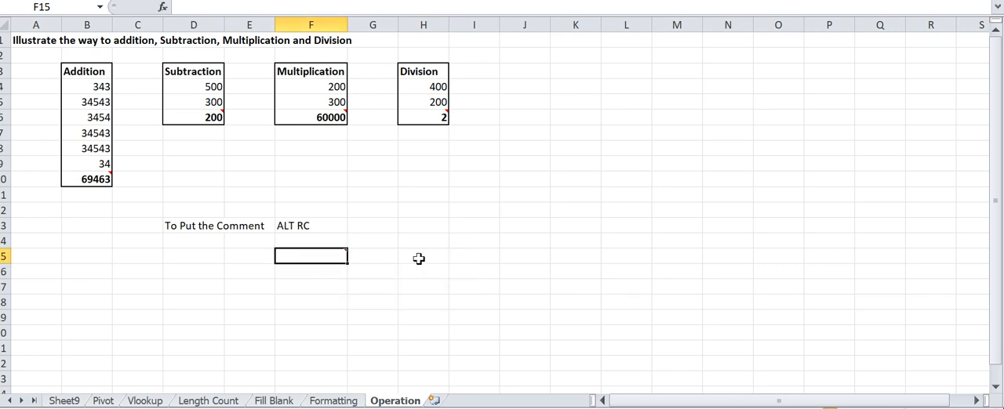
- Enter the note "To Add the values" in D14 and its shortcut "Alt +" in F14
left_click(282, 196)
left_click(189, 239)
type("To ")
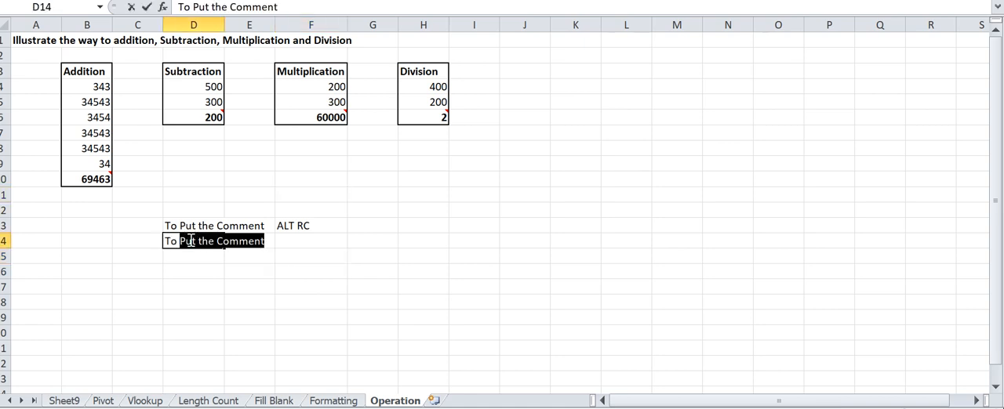
type("Add the values")
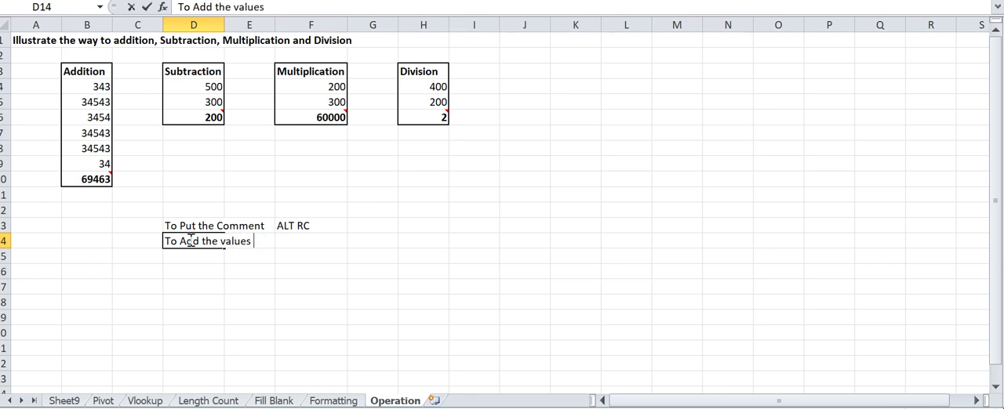
key("Tab")
key("Tab")
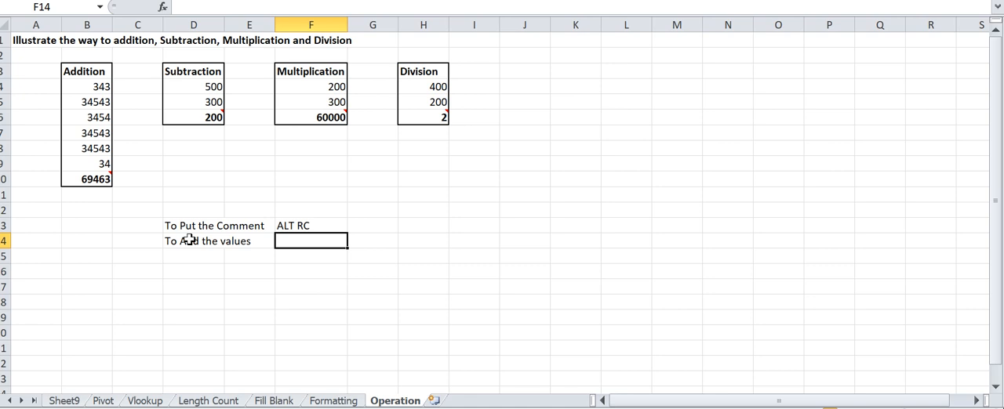
type("Alt ")
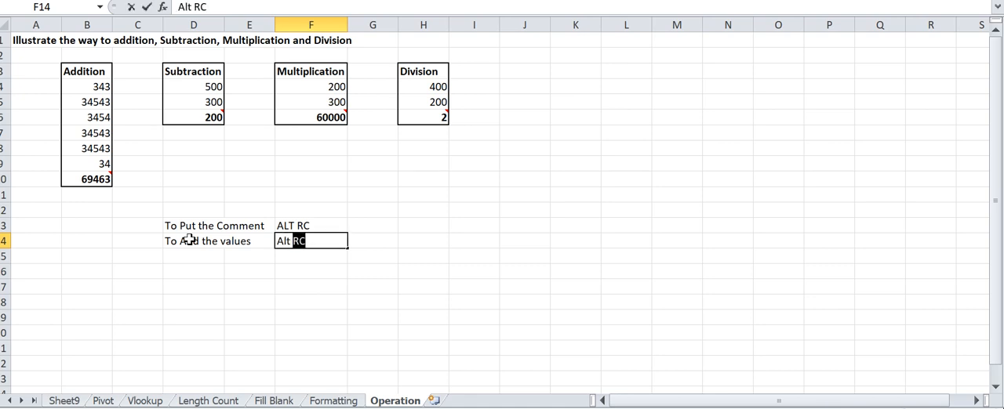
type("+")
key("Return")
- Examine the two Subtraction values in D4 and D5 and the formula and comment in D6
key("Up")
key("Up")
key("Up")
key("Up")
key("Up")
key("Up")
key("Up")
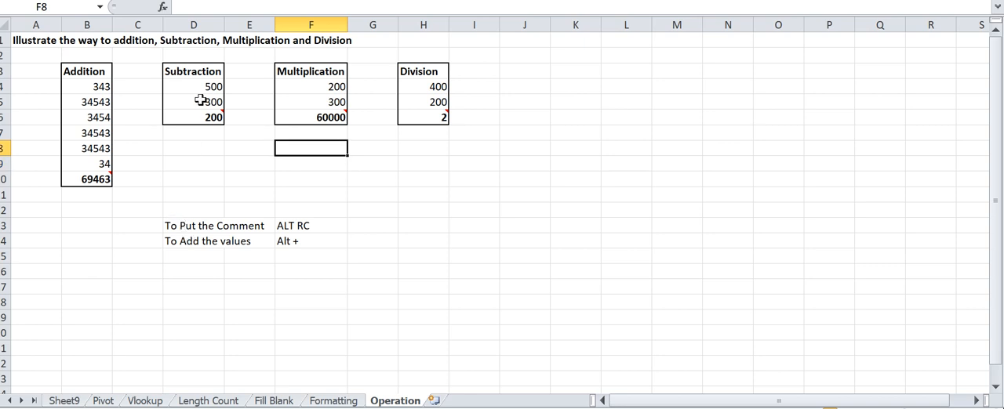
left_click(185, 73)
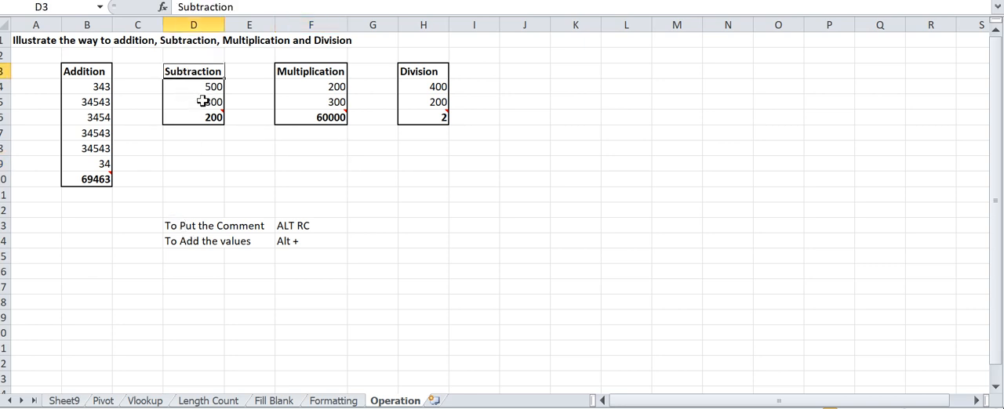
left_click(203, 102)
left_click(196, 88)
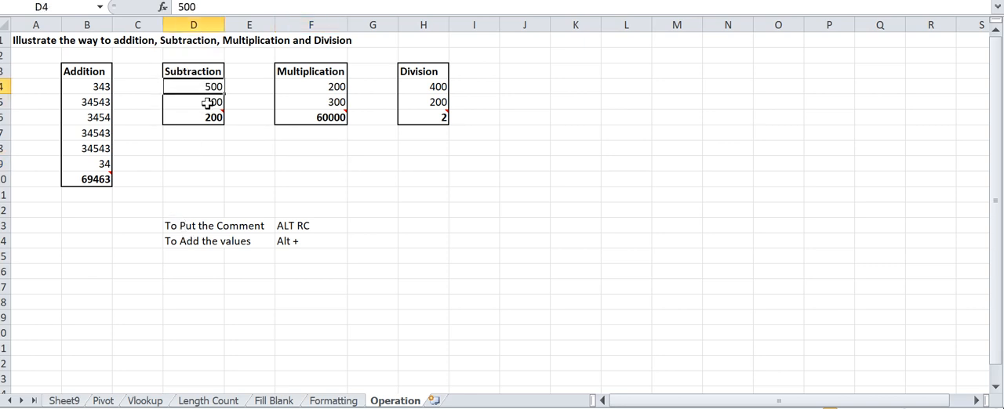
left_click(210, 118)
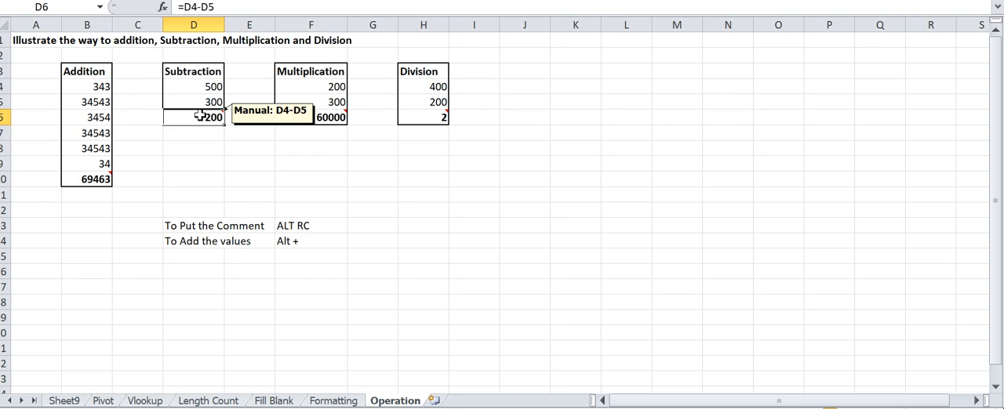
- Try the subtraction formula =D4-D5 in D9, and clear the cell again
left_click(208, 161)
type("=")
key("Up")
key("Up")
key("Up")
key("Up")
key("Up")
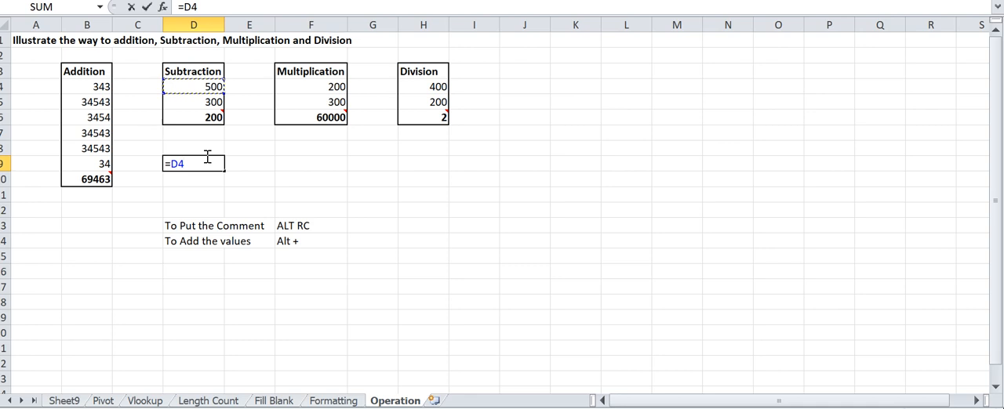
type("-")
key("Up")
key("Up")
key("Up")
key("Up")
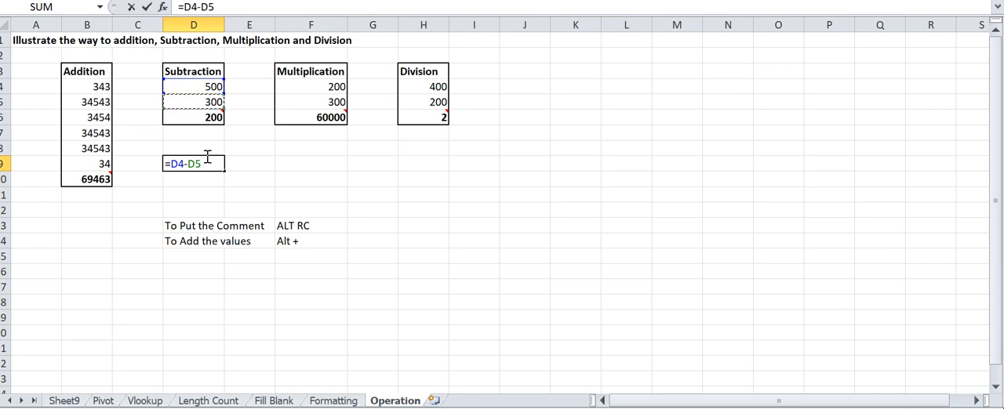
key("Return")
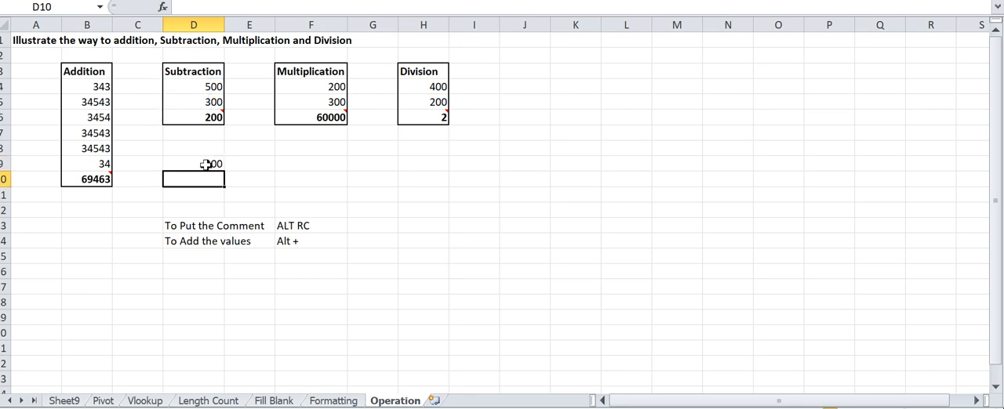
left_click(207, 161)
key("Delete")
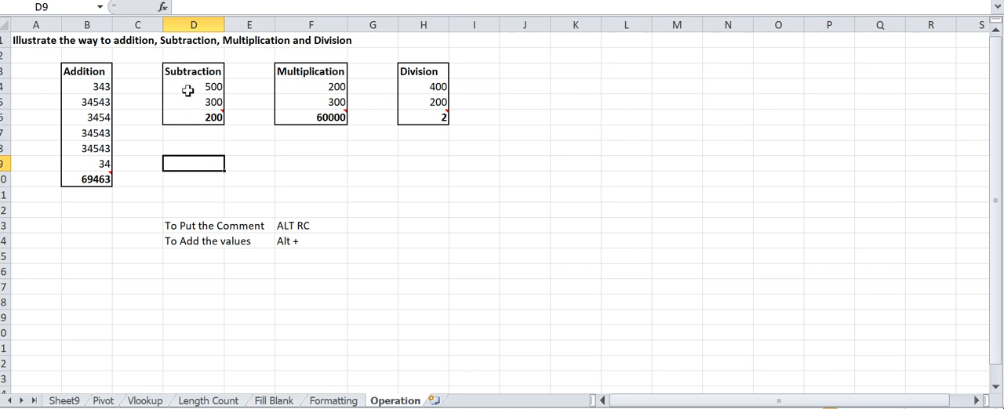
- Try the multiplication formula =F4*F5 in F8, and clear the cell again
left_click(294, 72)
mouse_move(329, 114)
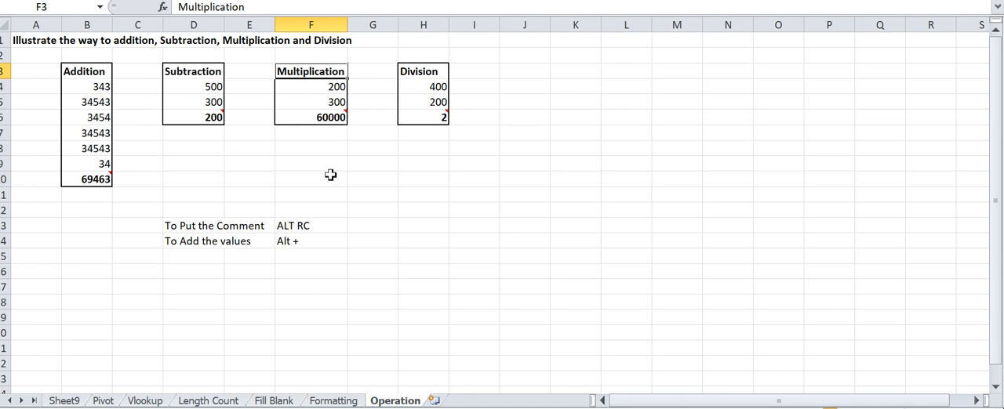
left_click(323, 149)
type("=")
key("Up")
key("Up")
key("Up")
key("Up")
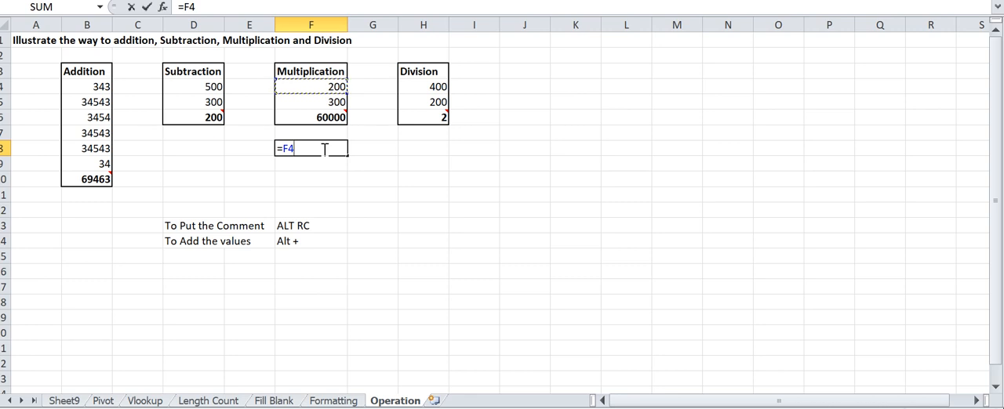
type("*")
key("Up")
key("Up")
key("Up")
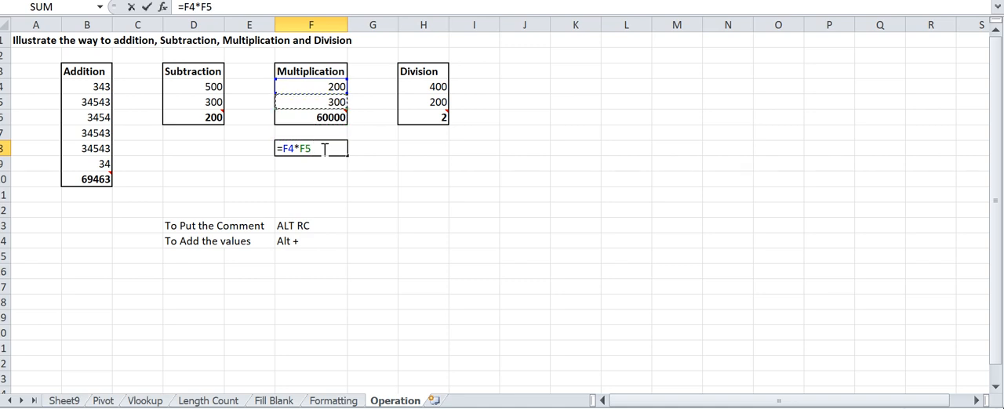
key("Return")
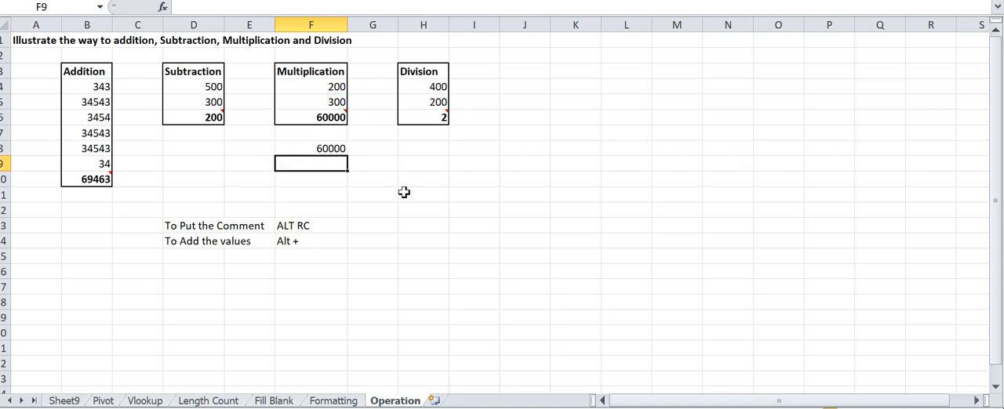
left_click(320, 147)
key("Delete")
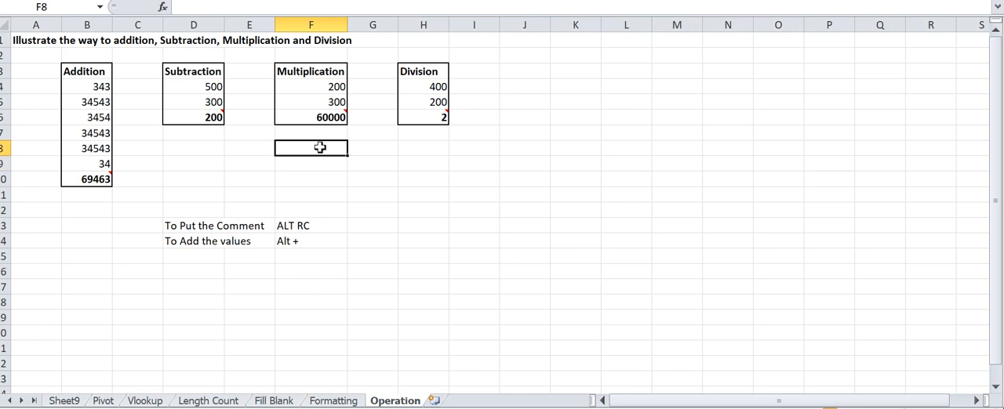
- Try the division formula =H4/H5 in H9, and clear the cell again
mouse_move(444, 118)
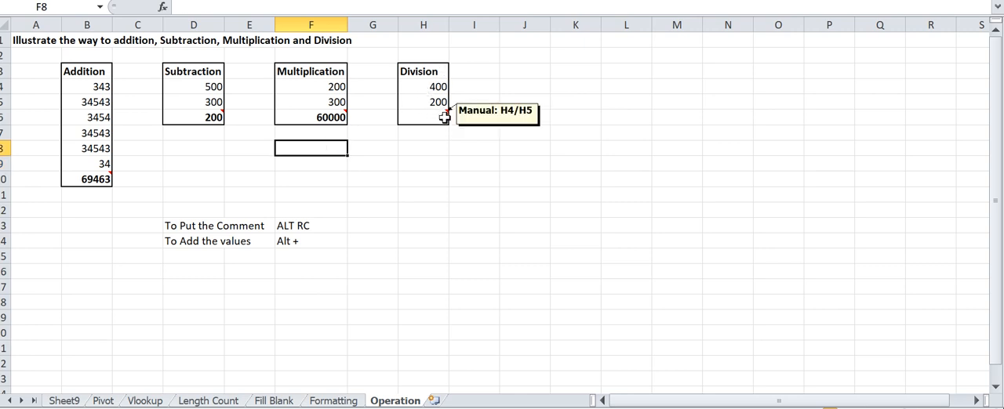
left_click(430, 161)
type("=")
key("Up")
key("Up")
key("Up")
key("Up")
key("Up")
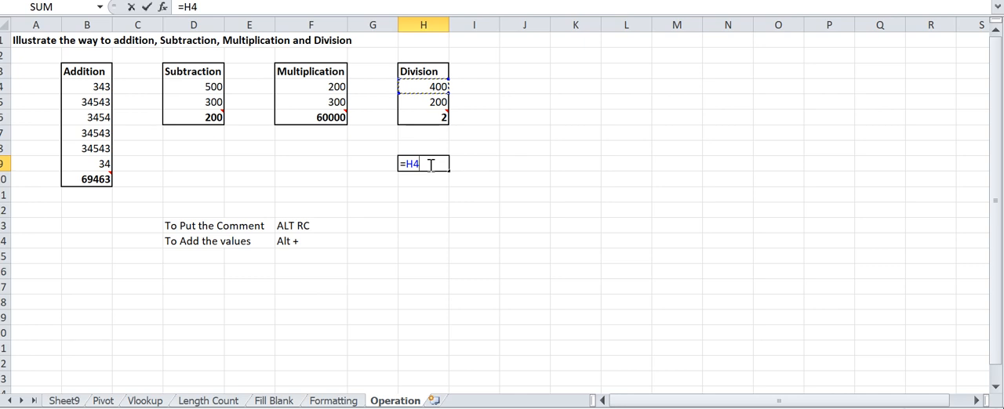
type("/")
key("Up")
key("Up")
key("Up")
key("Up")
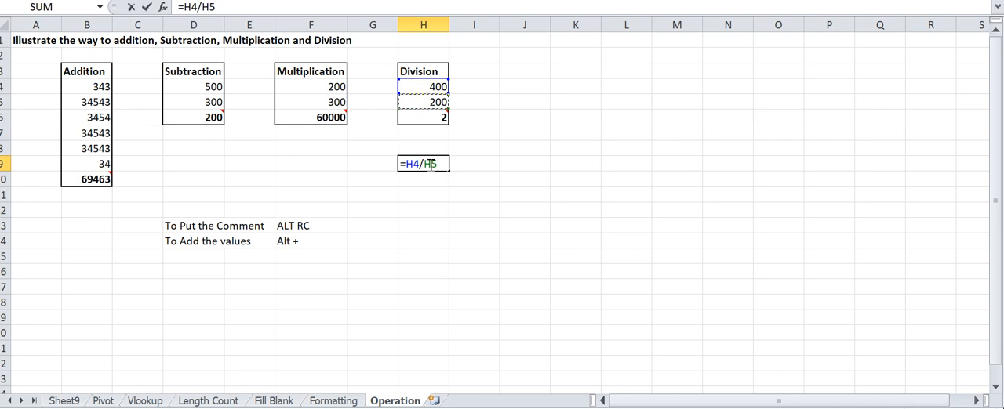
key("Return")
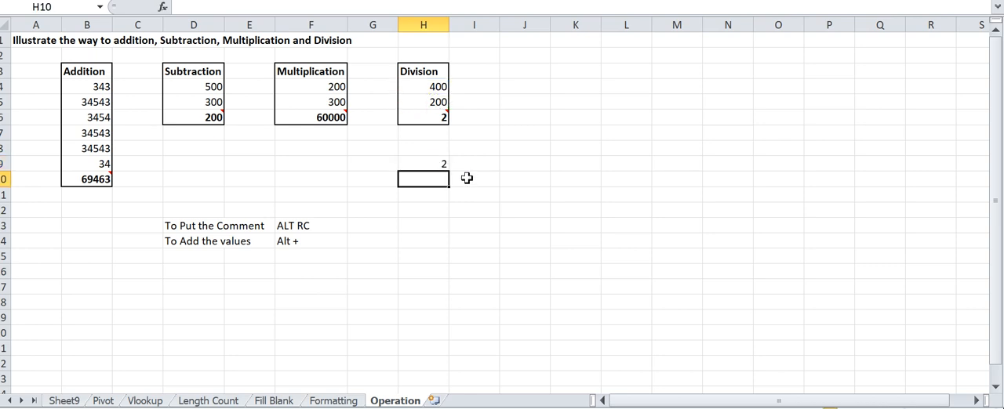
left_click(425, 165)
key("Delete")
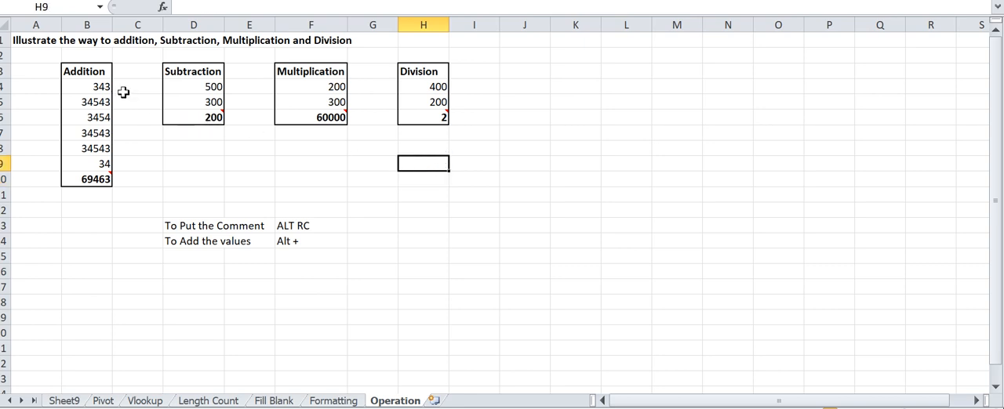
- Switch to the Formatting sheet and go to the "Auto Fit column width" heading in B4
left_click_drag(87, 73, 426, 164)
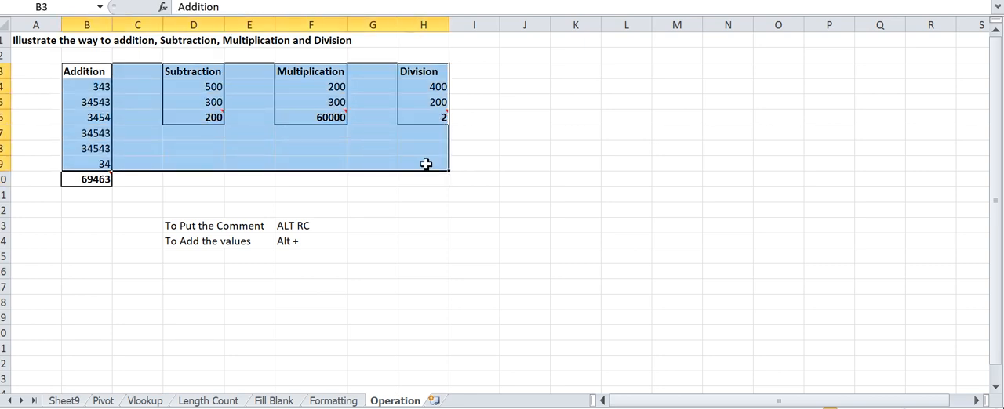
left_click(334, 401)
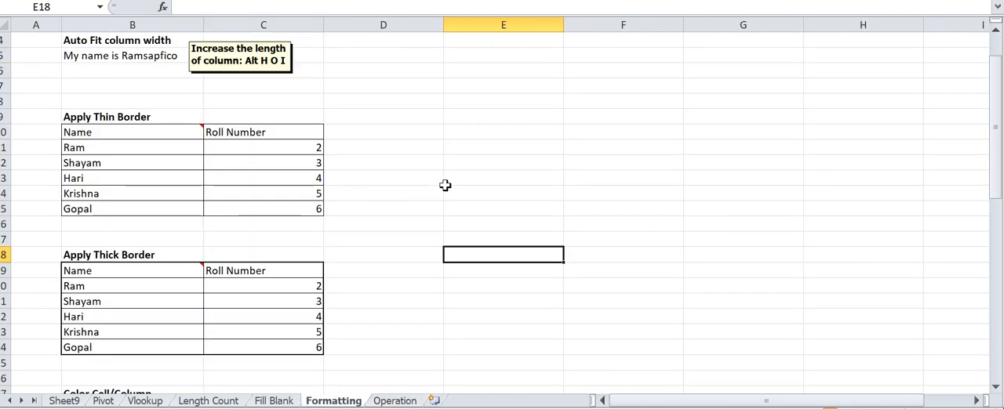
key("Up")
key("Up")
key("ctrl+Up")
key("Left")
key("Left")
key("Left")
key("Left")
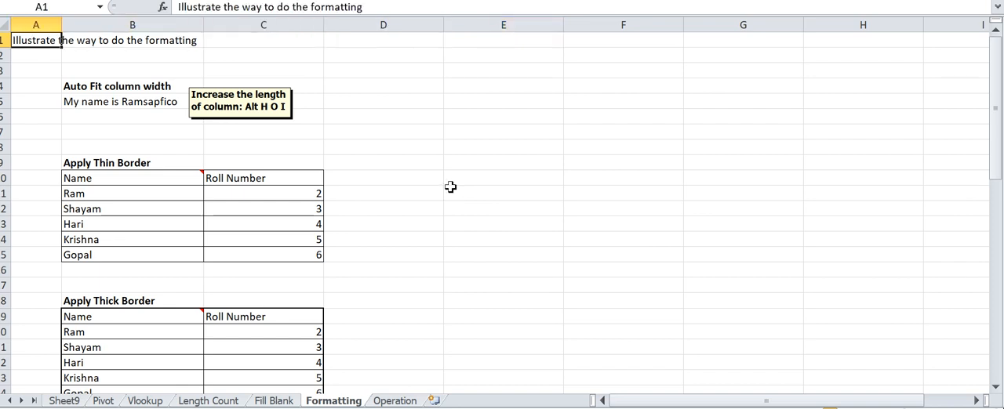
left_click(102, 89)
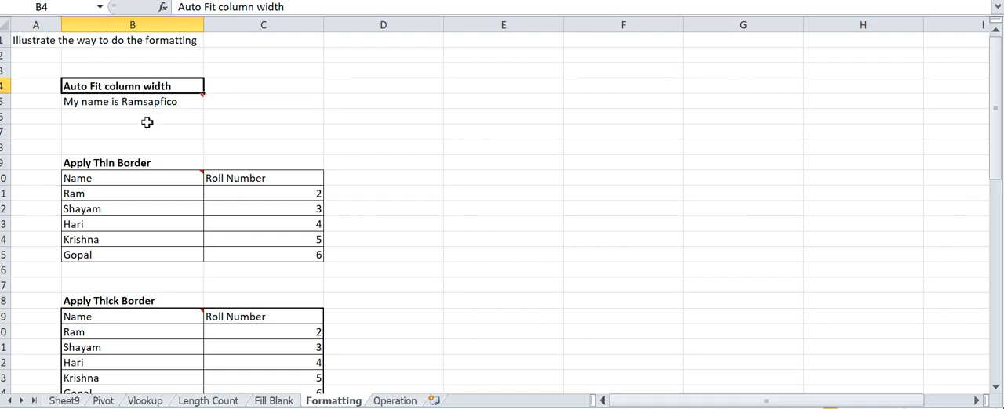
- Enter a sample sentence in F5: "My name is", the person's name and "SAP FICO Testing"
left_click(594, 103)
type("My name is Ram SAP F")
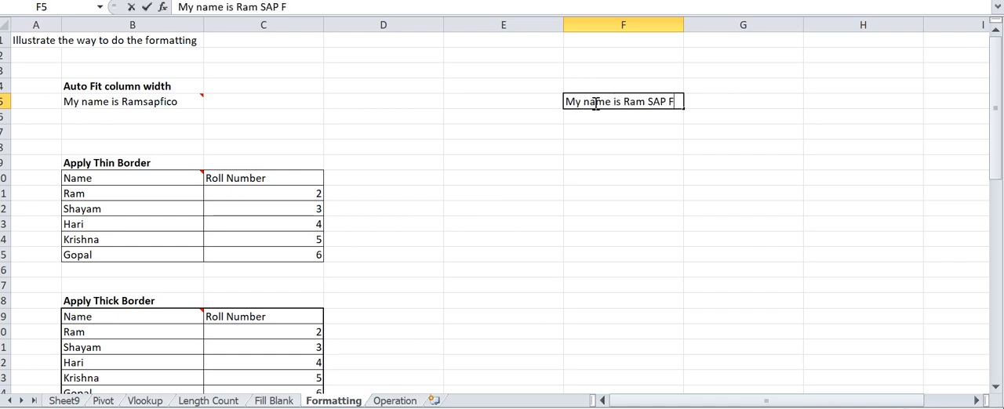
type("ICO Testing")
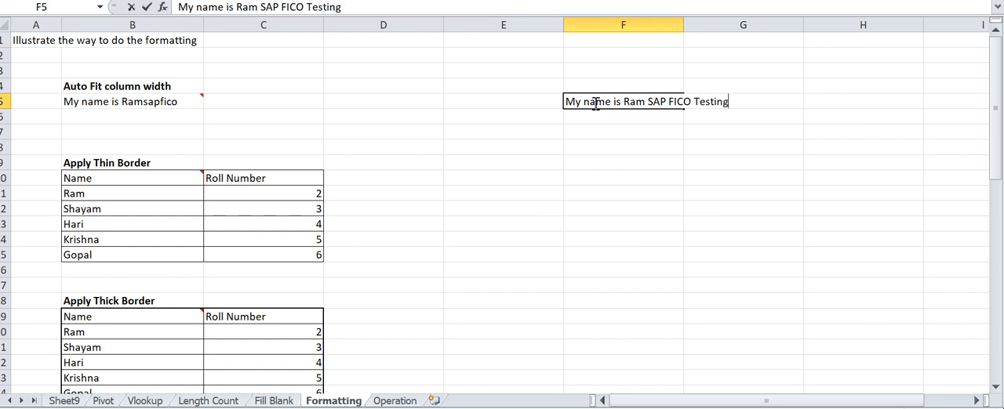
key("Return")
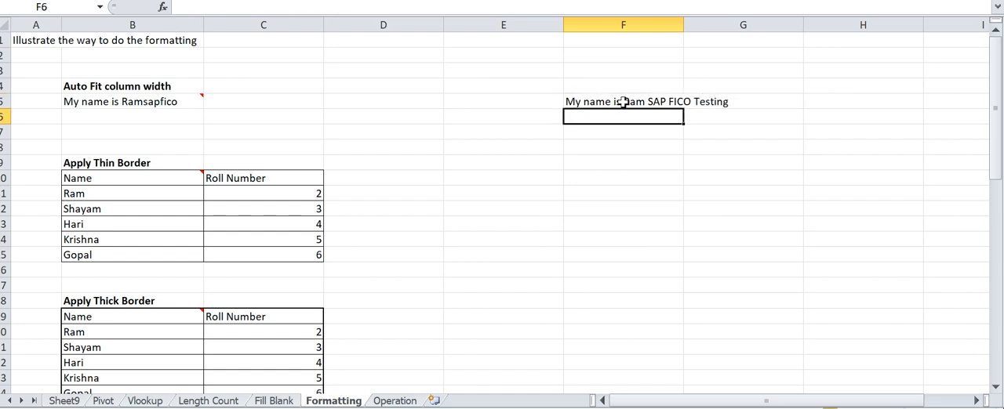
- Copy the sample sentence from F5 into the adjacent cell G5
left_click(621, 102)
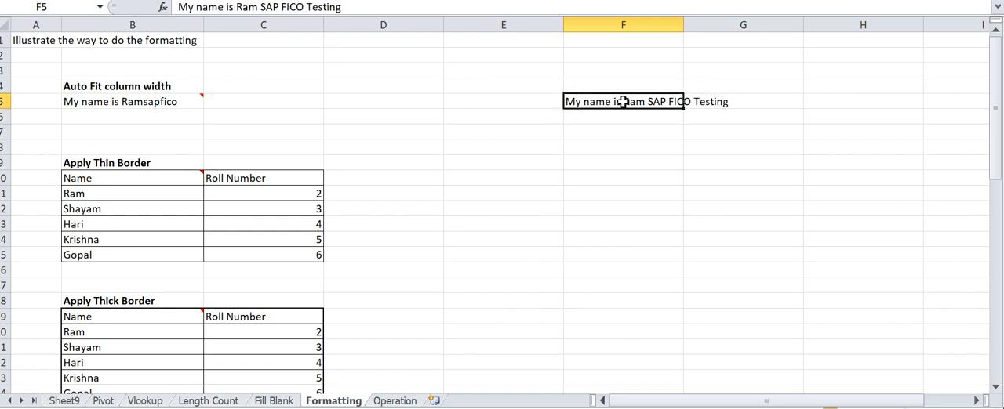
left_click(737, 105)
key("Left")
key("ctrl+c")
left_click(734, 102)
key("ctrl+v")
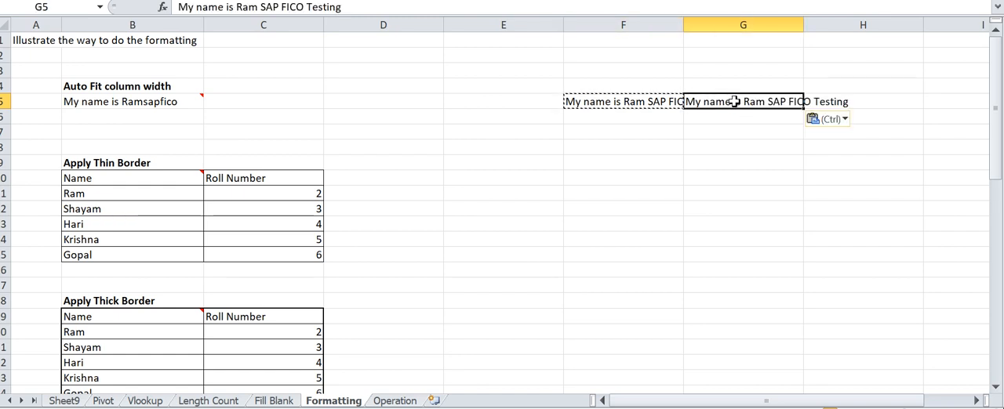
- Dismiss the incoming WhatsApp call notification and end copy mode on F5
left_click(677, 191)
left_click(619, 101)
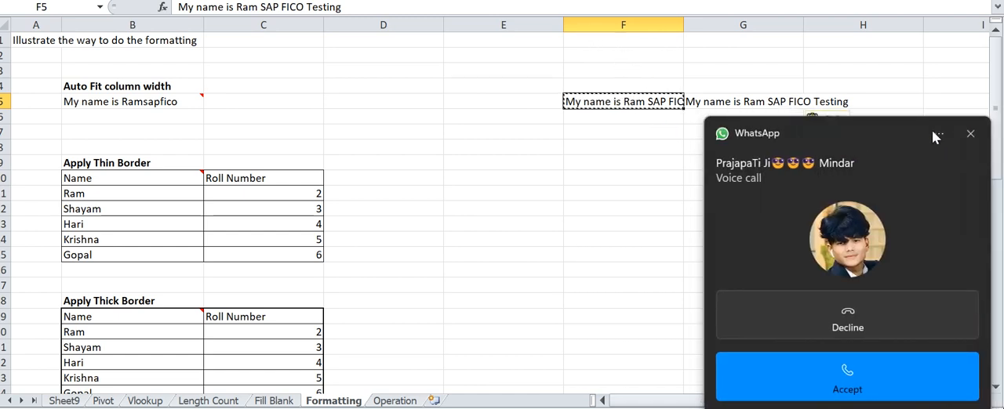
left_click(970, 134)
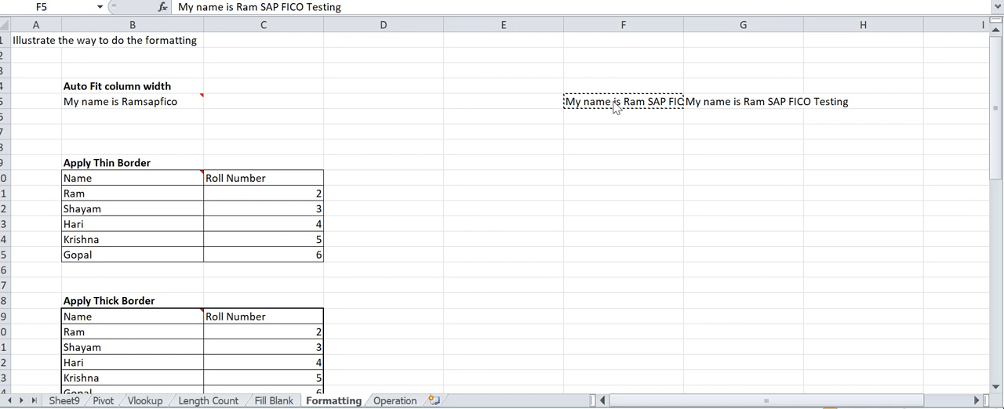
key("ctrl+v")
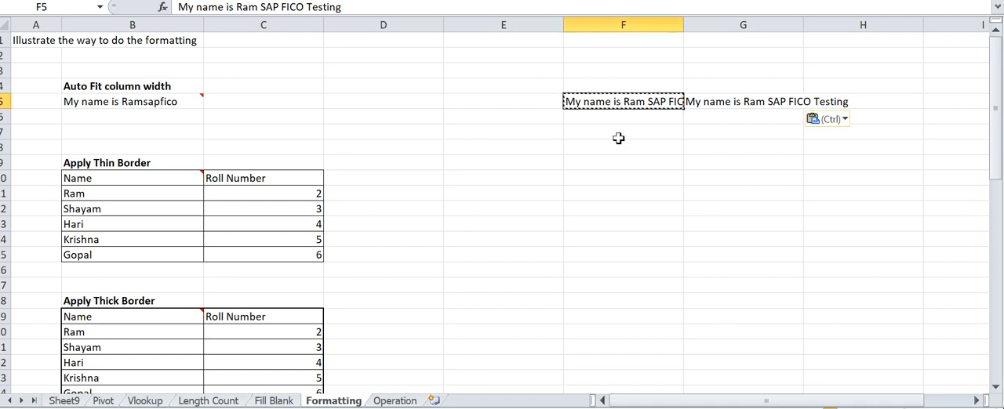
key("Escape")
- AutoFit the width of column F to the sample sentence in F5
left_click(600, 84)
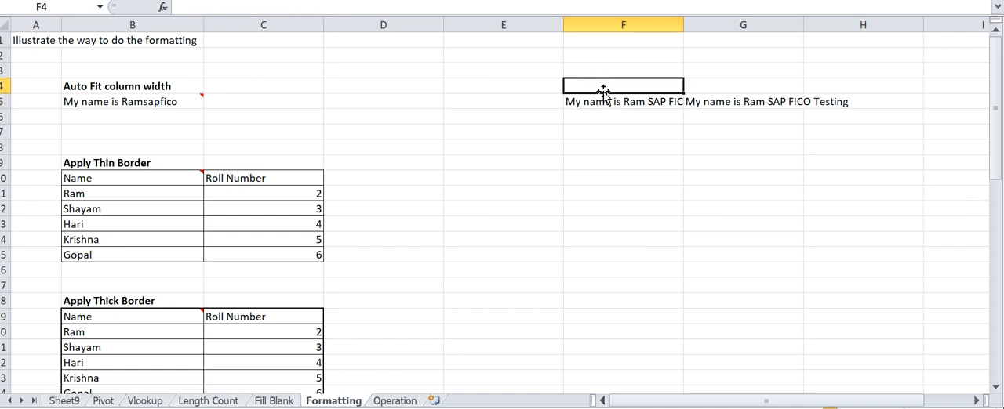
left_click(606, 102)
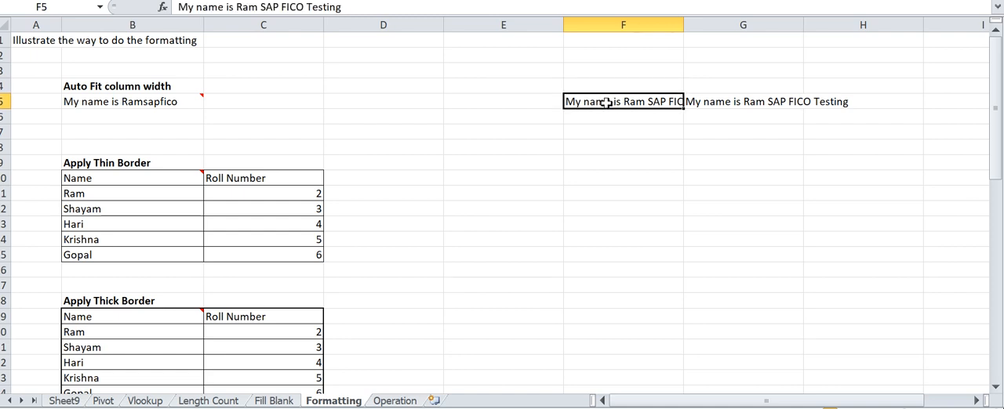
left_click(619, 192)
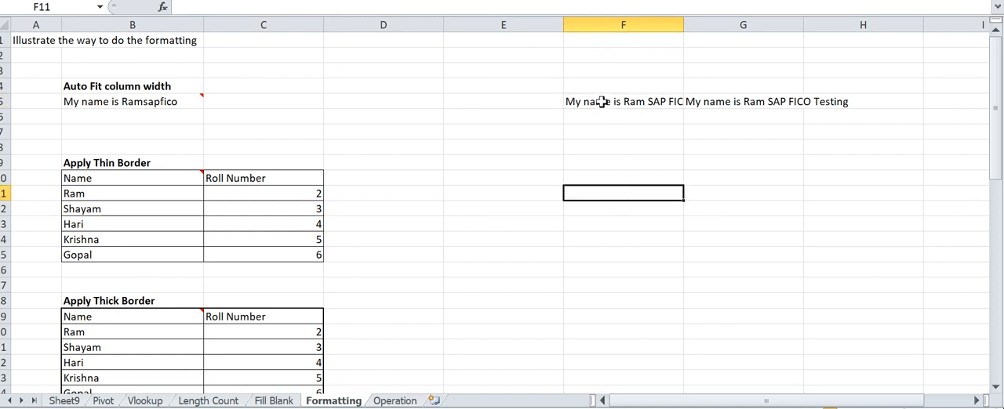
left_click(601, 103)
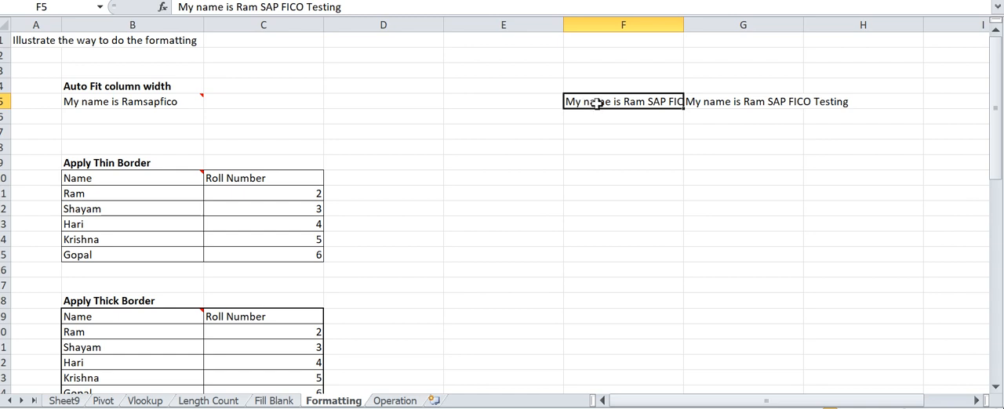
key("alt+h")
key("o")
key("i")
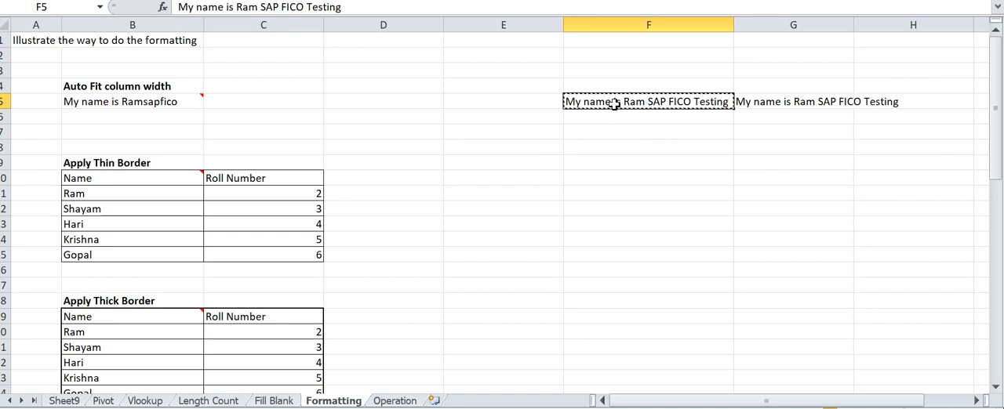
- Copy the F5 sentence into F6 and append "My name is" to the end of the copy
key("ctrl+c")
key("Down")
key("ctrl+v")
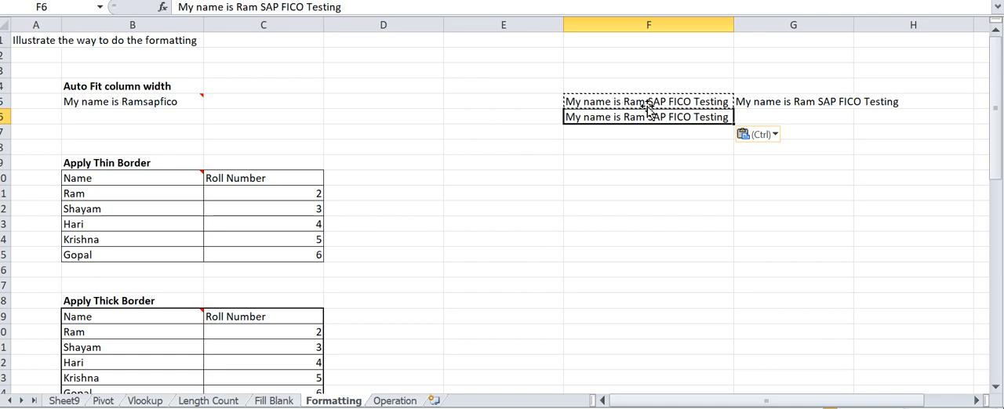
key("F2")
type("My name is")
key("Return")
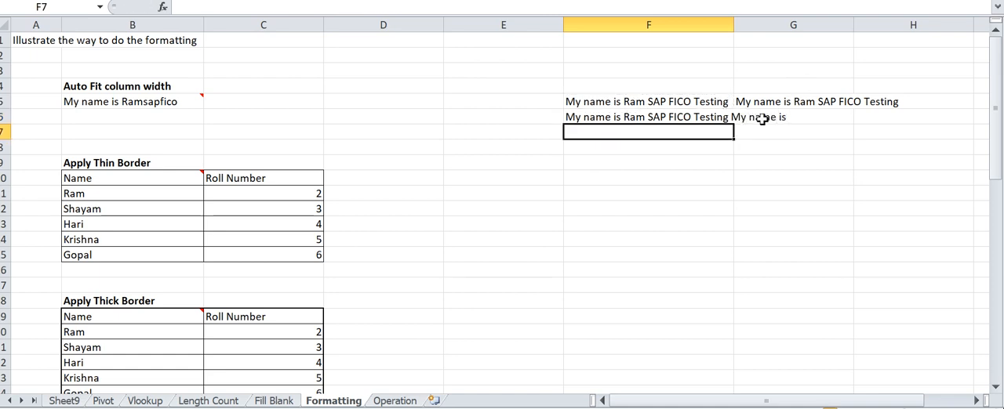
- Copy the extended sentence from F6 into G6, end copy mode and select F6 again
left_click(701, 117)
key("ctrl+c")
key("Right")
key("ctrl+v")
left_click(761, 163)
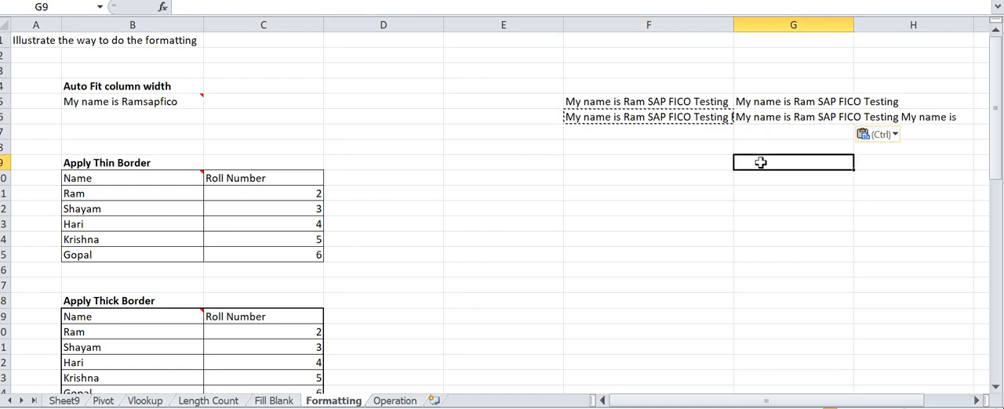
key("Escape")
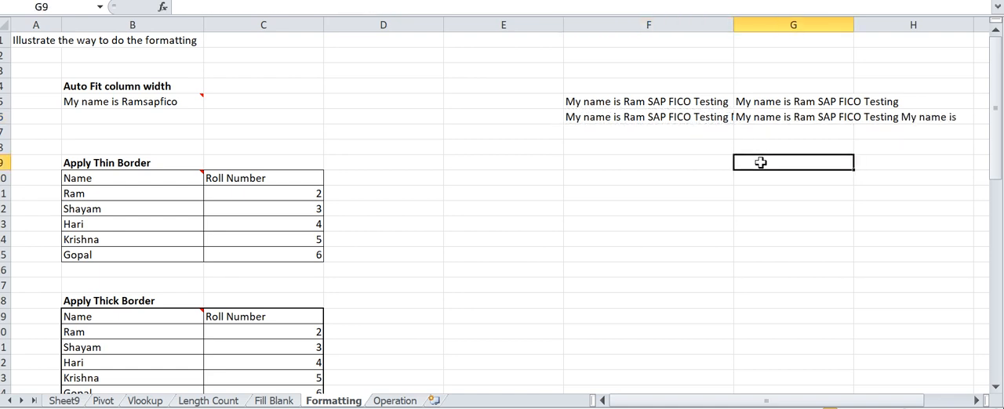
left_click(687, 118)
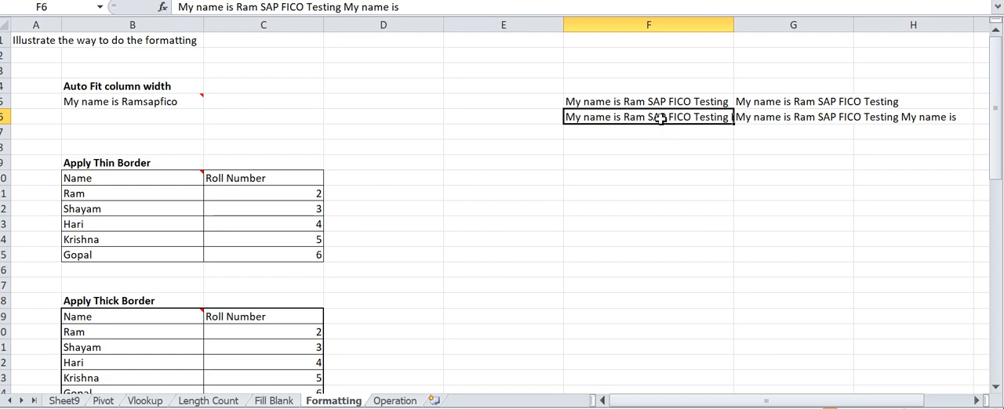
- AutoFit the width of column F to the extended sentence in F6
key("alt+h")
key("o")
key("i")
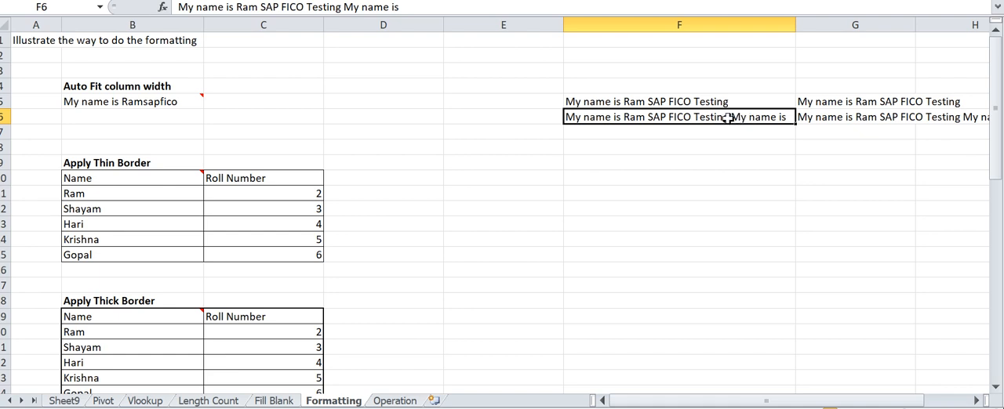
- Clear the sample sentences from F5:G6
left_click(682, 101)
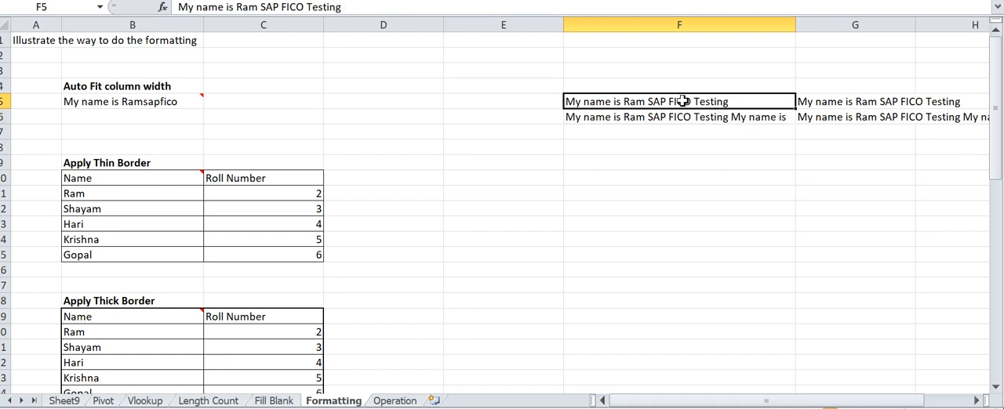
key("shift+Down")
key("shift+Right")
key("Delete")
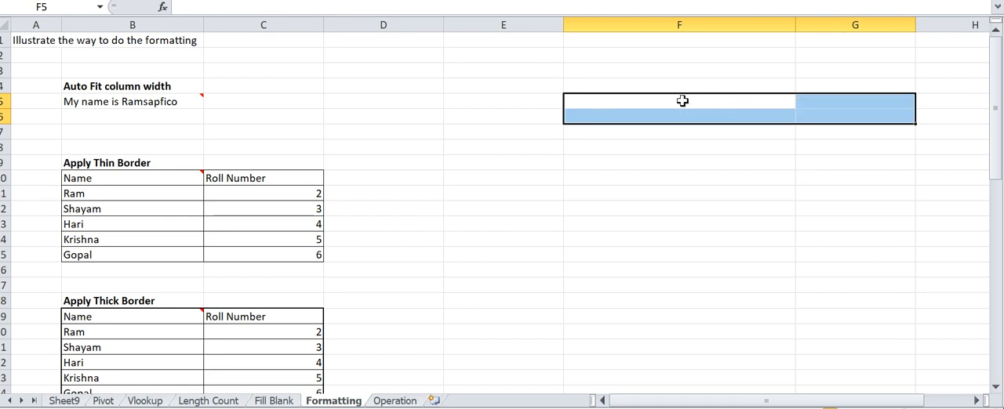
- Check the comment on B5, and copy the Name and Roll Number table under Apply Thin Border, B10:C15
mouse_move(195, 95)
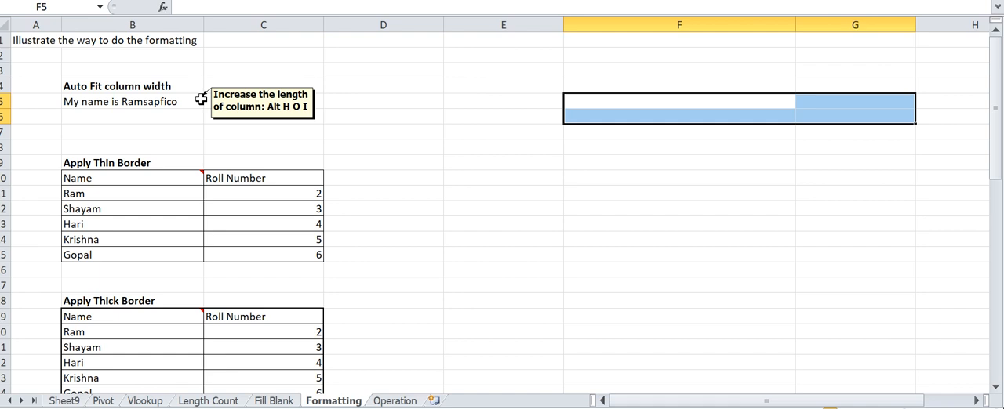
left_click(85, 181)
left_click(110, 208)
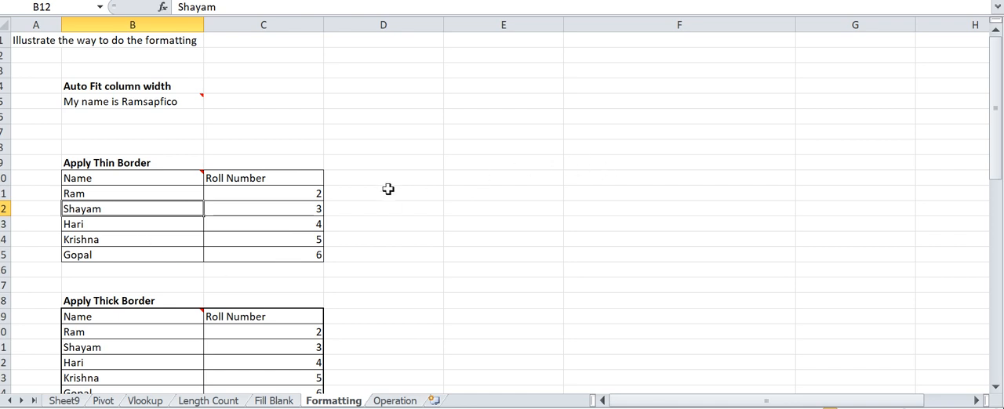
left_click(162, 178)
key("shift+Right")
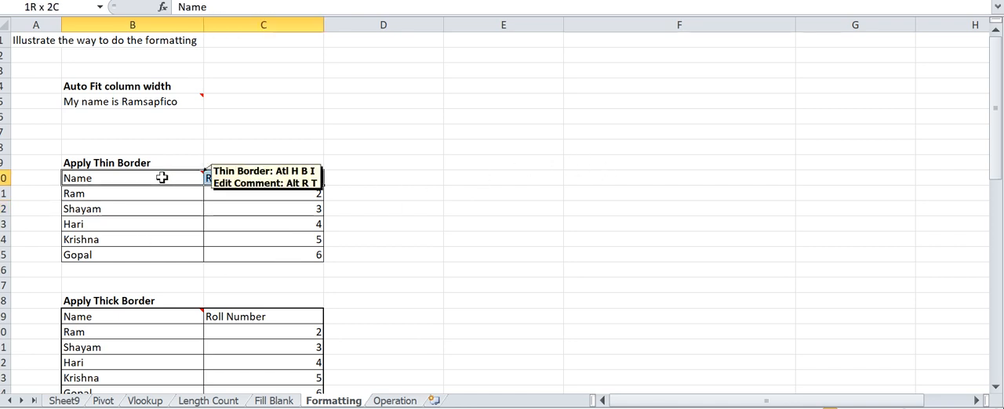
key("shift+Down")
key("shift+Down")
key("shift+Down")
key("shift+Down")
key("shift+Down")
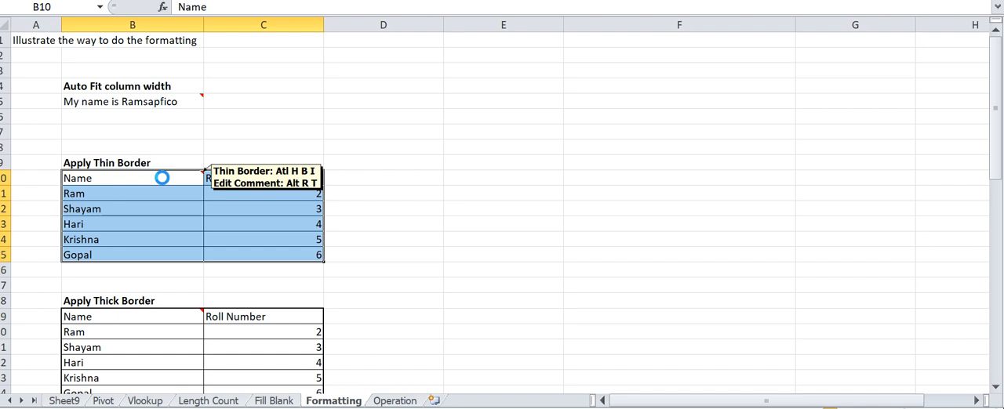
key("ctrl+c")
- Paste the copied table at E10 as values only, without its borders
left_click(489, 175)
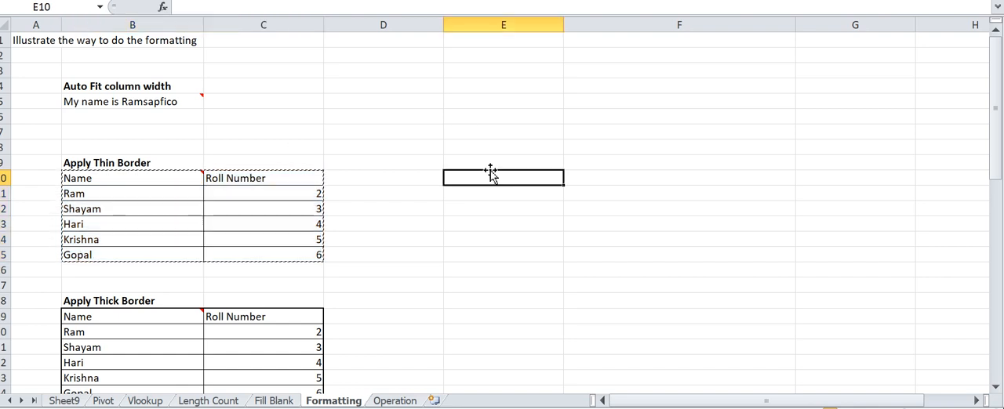
key("ctrl+v")
key("ctrl+z")
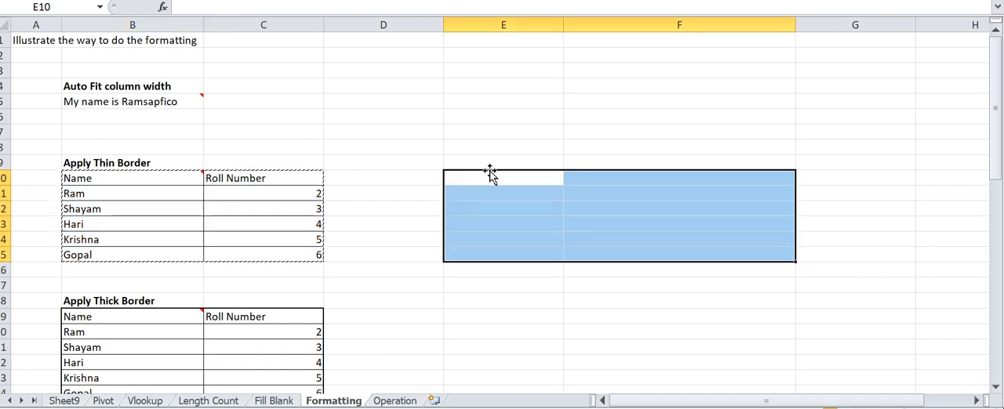
left_click(487, 176)
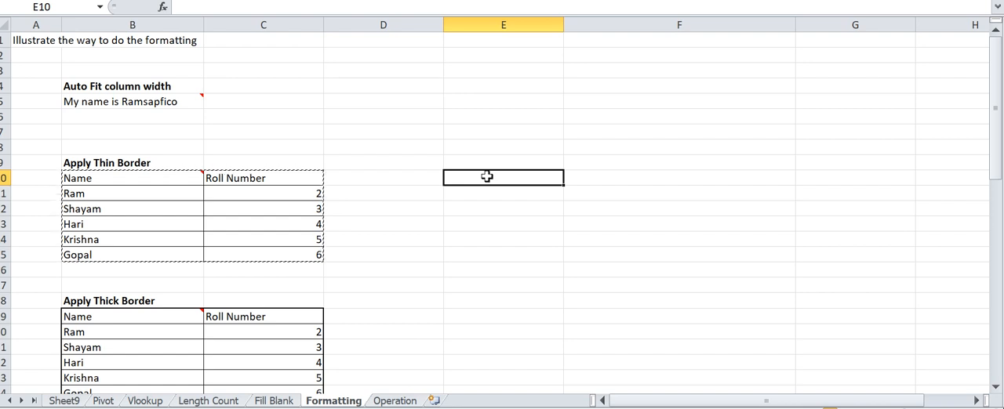
key("shift+F10")
key("s")
key("v")
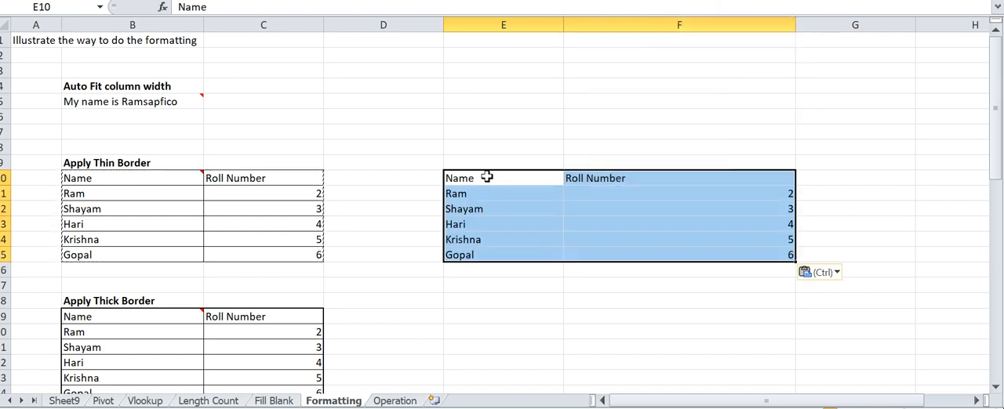
- End copy mode and apply a Thick Box Border around the pasted table in E10:F15
key("Down")
key("Down")
key("Down")
key("Up")
key("Up")
key("Up")
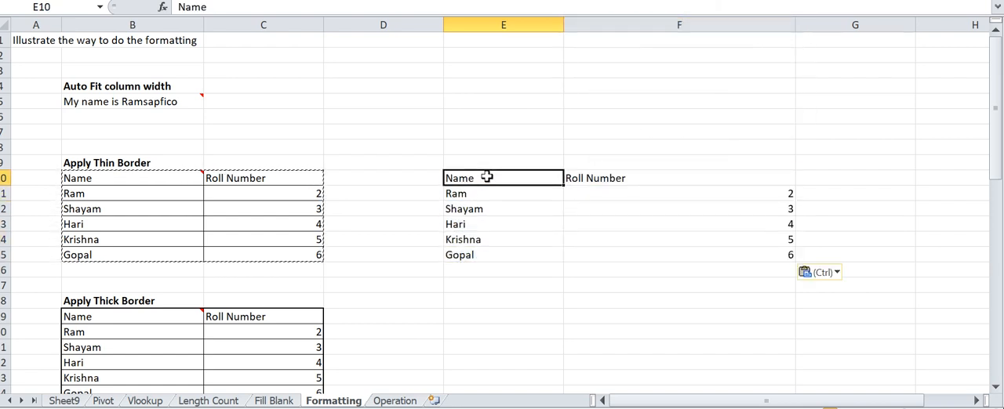
key("shift+Right")
key("shift+Down")
key("shift+Down")
key("shift+Down")
key("shift+Down")
key("shift+Down")
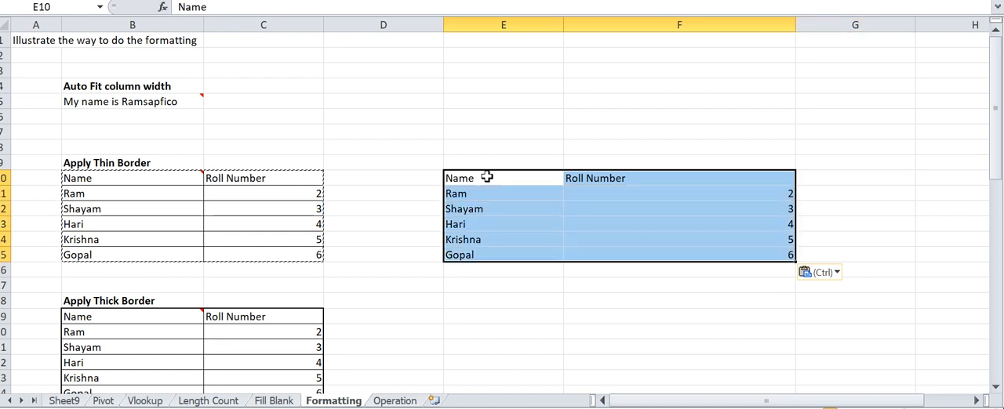
key("Escape")
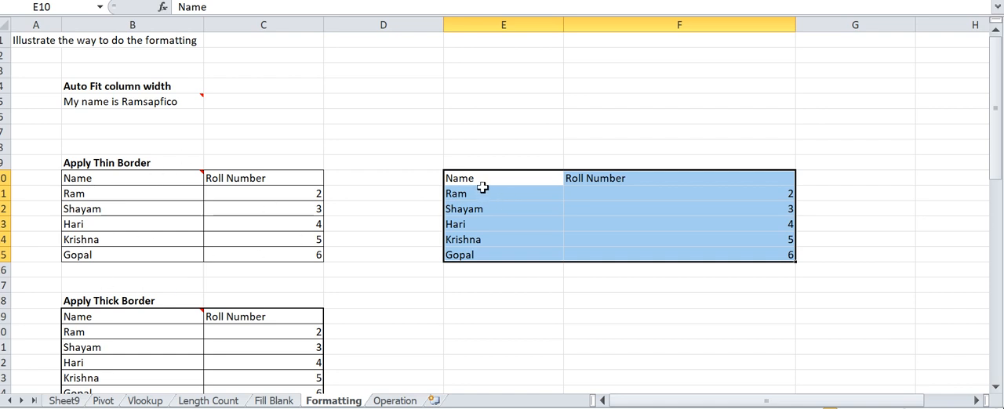
key("alt+h")
key("b")
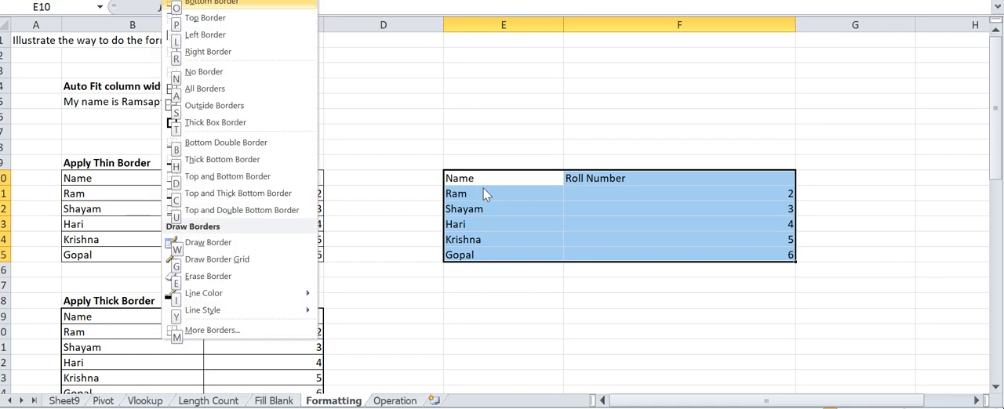
key("t")
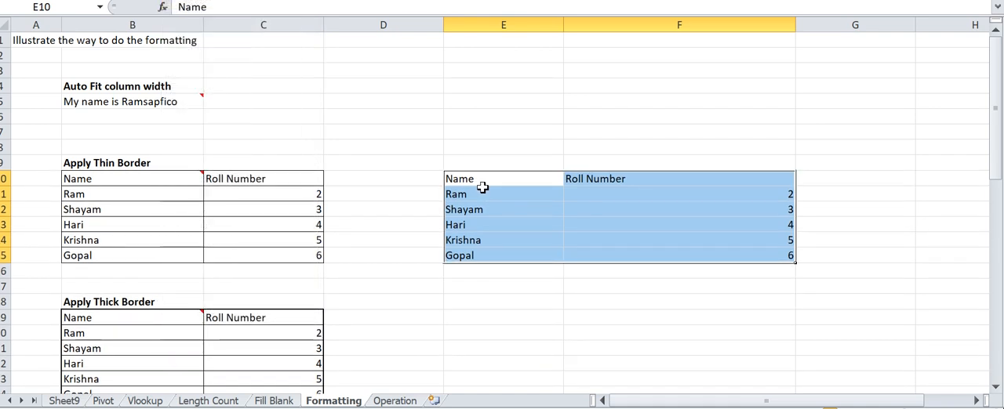
left_click(858, 195)
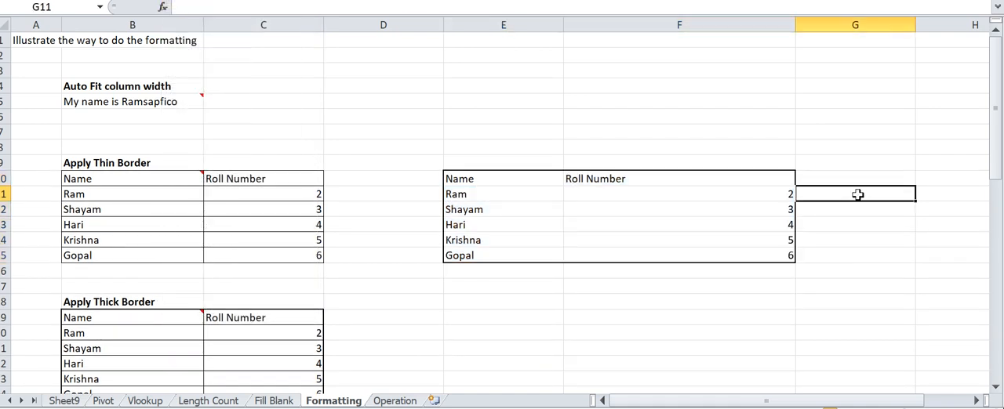
left_click(469, 181)
left_click(627, 131)
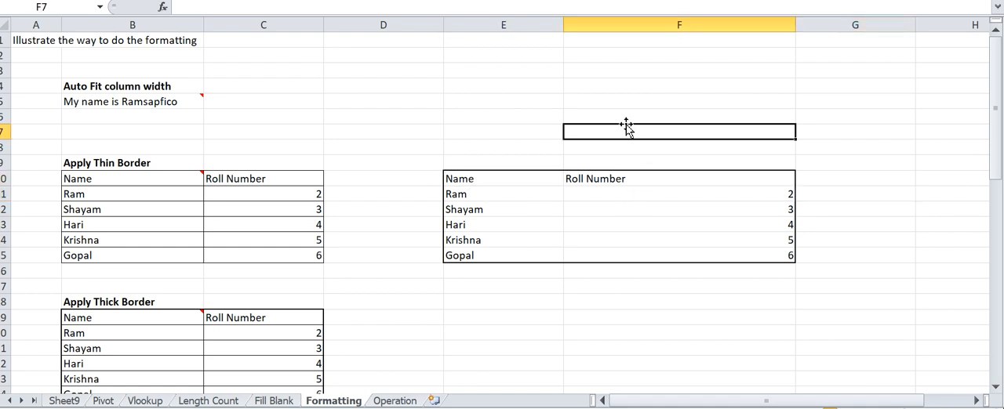
- Enter the shortcut note "Alt+H+B+T" in E9 above the pasted table
left_click(500, 162)
double_click(499, 163)
type("Alt+H+B+T")
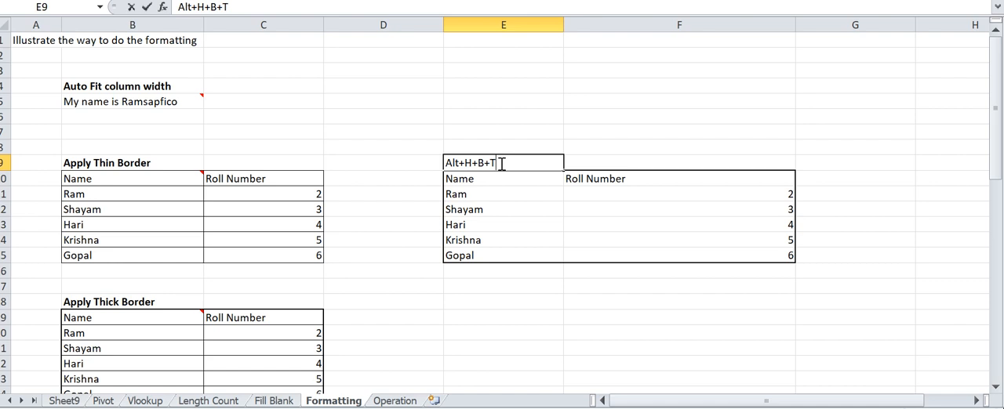
key("Return")
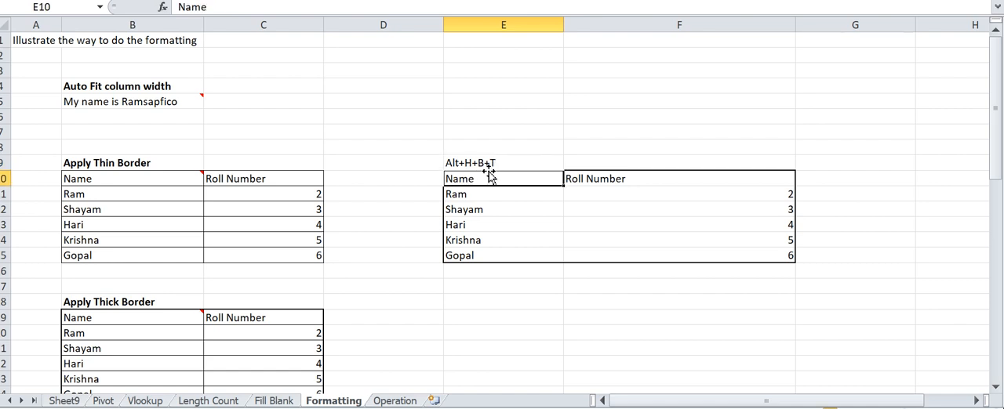
left_click(587, 225)
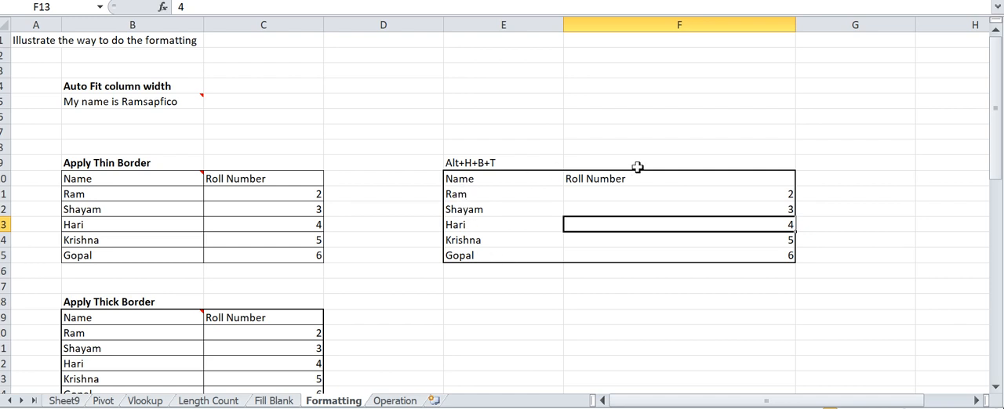
- Undo the shortcut note in E9 and the thick box border around the pasted table
left_click(486, 179)
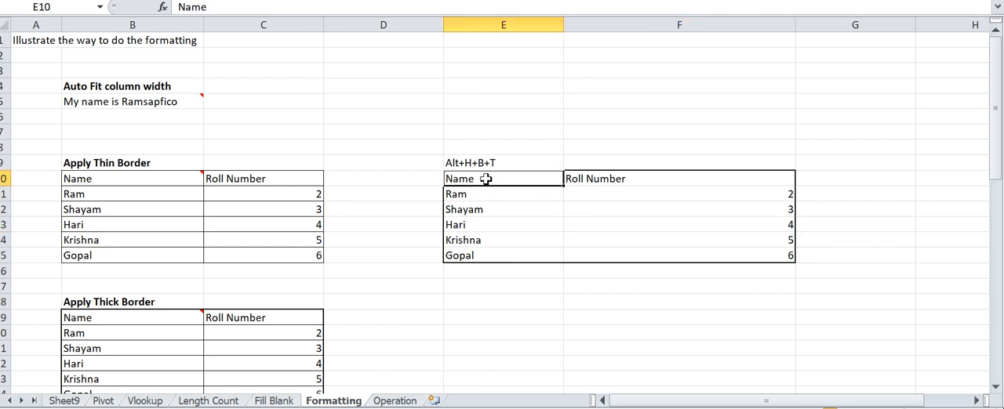
key("ctrl+z")
key("ctrl+z")
- Apply All Borders to the pasted table in E10:F15
key("Down")
key("Up")
key("Up")
key("Down")
key("shift+Right")
key("shift+Down")
key("shift+Down")
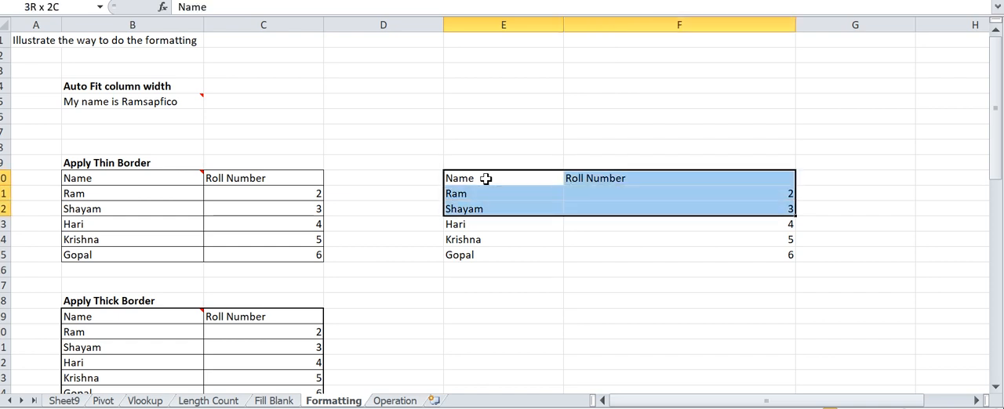
key("shift+Down")
key("shift+Down")
key("shift+Down")
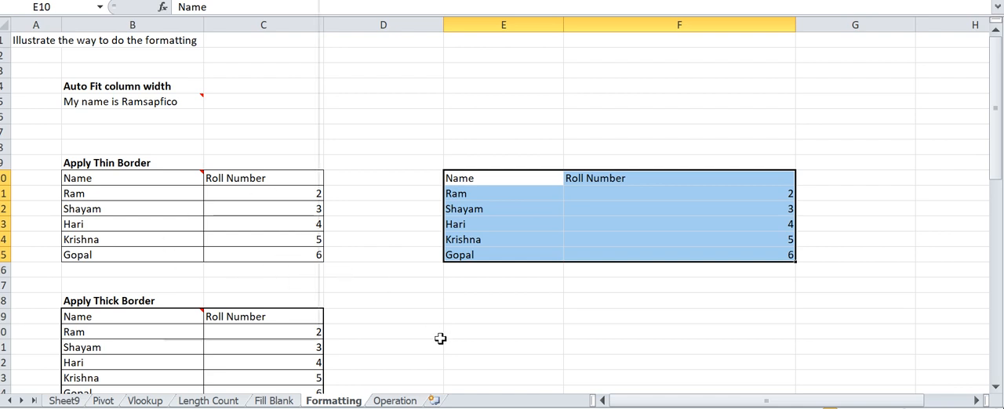
key("Down")
key("Down")
key("Down")
key("Down")
key("Down")
key("Up")
key("Up")
key("Up")
key("Up")
key("Up")
key("Up")
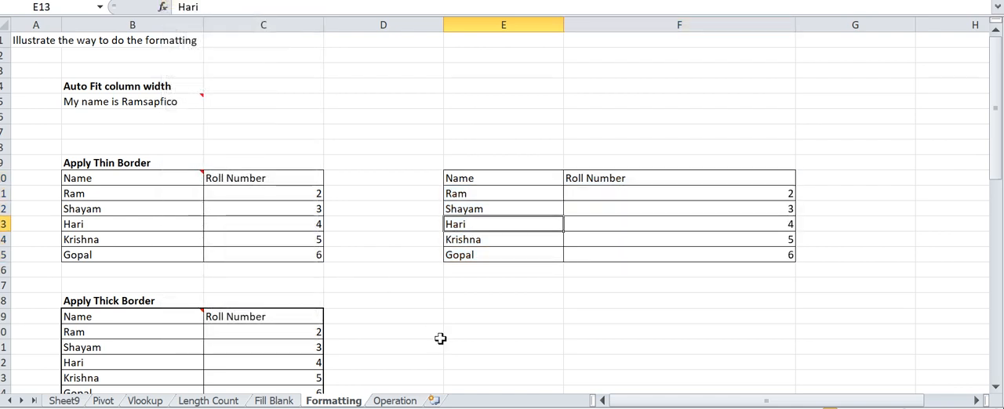
- Add a Thick Box Border around the outside of the table in E10:F15
key("Down")
key("Down")
key("Down")
key("Down")
key("Down")
key("Down")
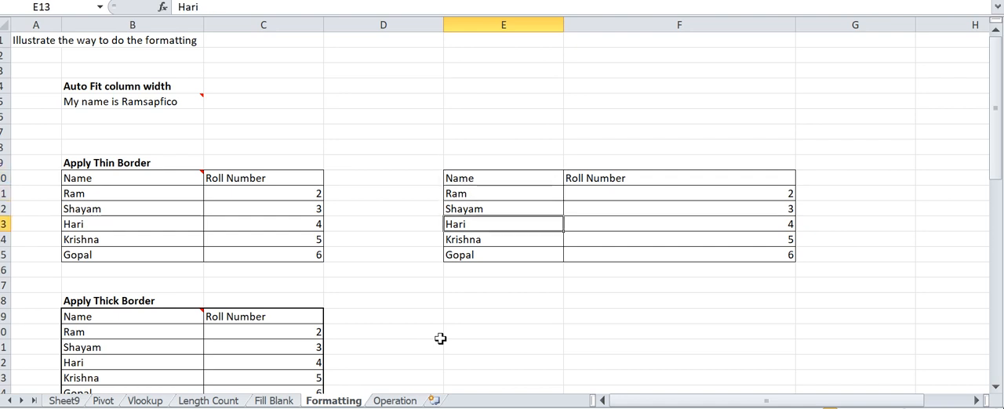
key("Up")
key("Up")
key("Up")
key("Up")
key("Up")
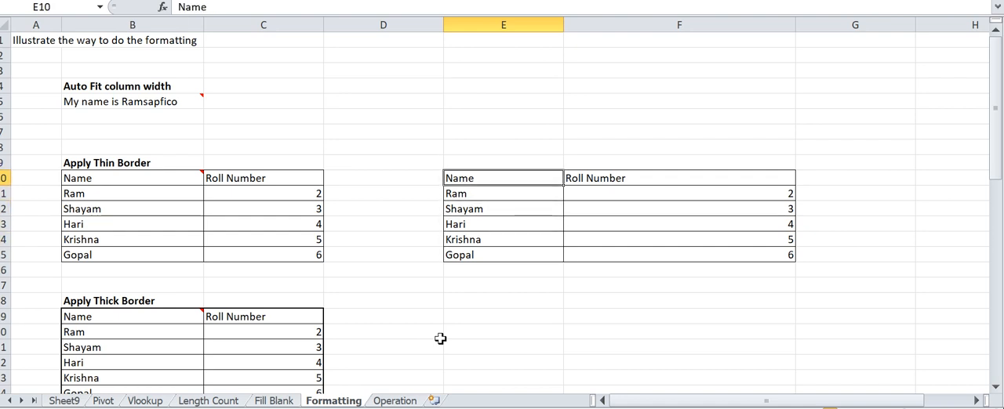
key("shift+Right")
key("shift+Down")
key("shift+Down")
key("shift+Down")
key("shift+Down")
key("shift+Down")
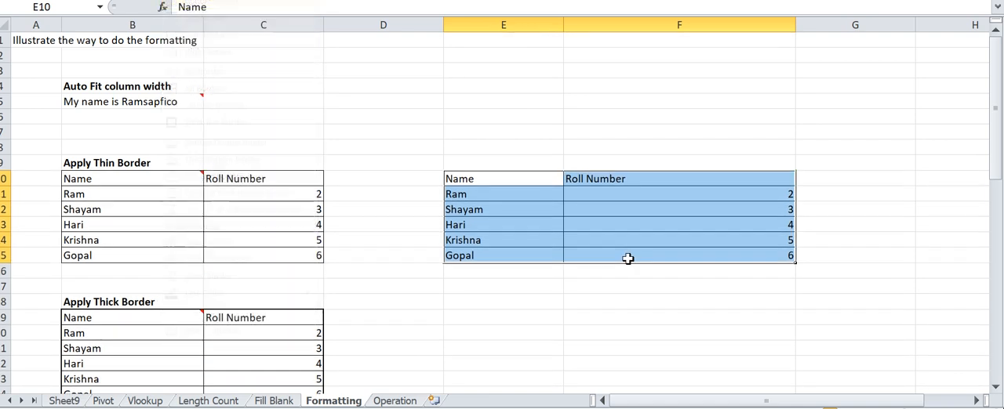
key("Down")
key("Down")
key("Down")
key("Down")
key("Down")
key("Down")
key("Down")
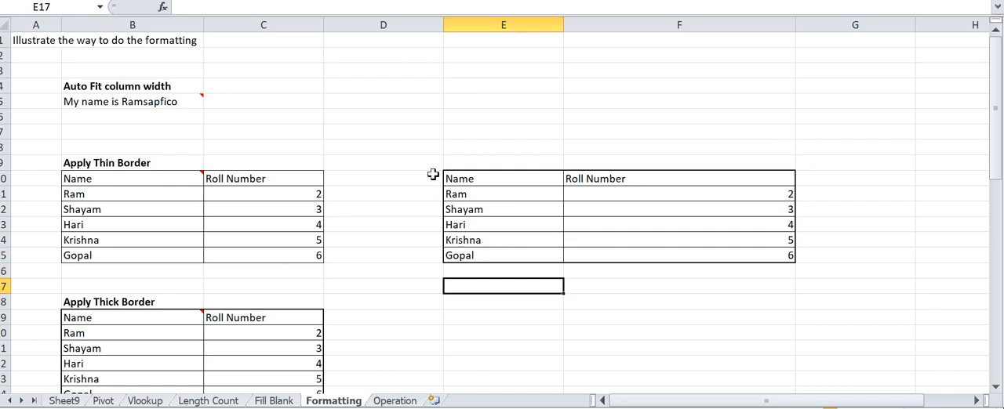
- Enter the shortcut notes "althba" in E9 and "althbt" in F9
left_click(529, 161)
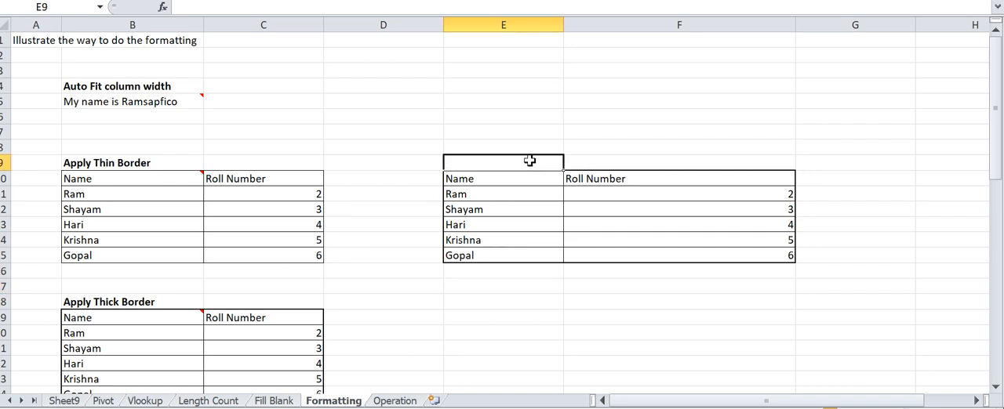
type("althba")
key("Return")
key("Up")
key("Right")
type("a")
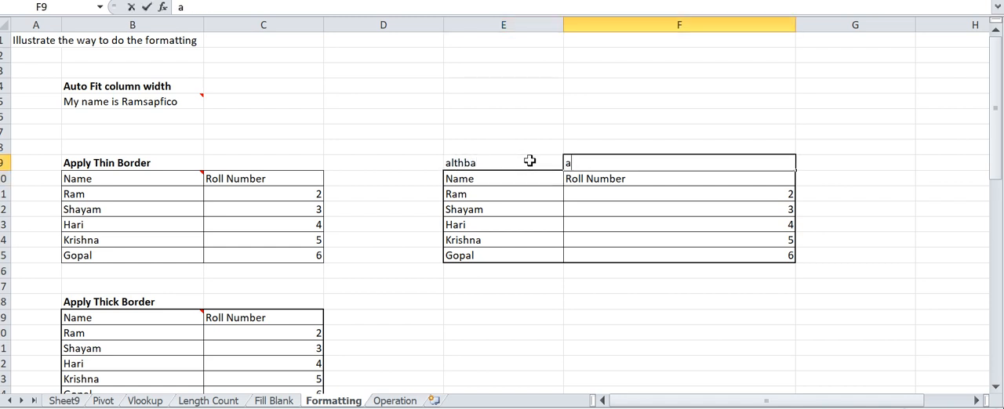
type("lthbt")
key("Return")
- Clear the shortcut notes from E9:F9
key("Up")
key("Left")
key("shift+Right")
key("Delete")
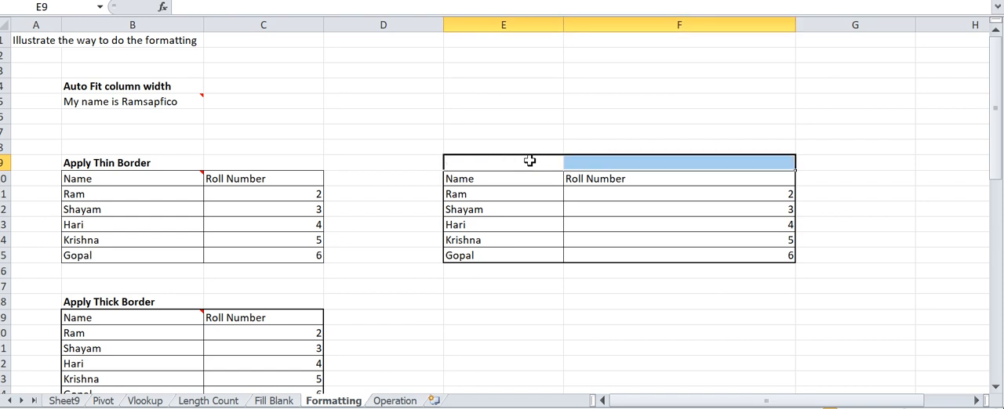
- Look through the Apply Thick Border and Bold examples in column B and go to the Color Cell/Column heading in B27
key("Left")
key("Left")
key("Left")
key("Left")
key("Right")
key("Down")
key("Down")
key("Down")
key("Down")
key("Down")
key("Down")
key("Down")
key("Down")
key("Down")
key("Down")
key("Down")
key("Down")
key("Down")
key("Down")
key("Down")
key("Down")
key("Down")
key("Down")
key("Down")
key("Down")
key("Down")
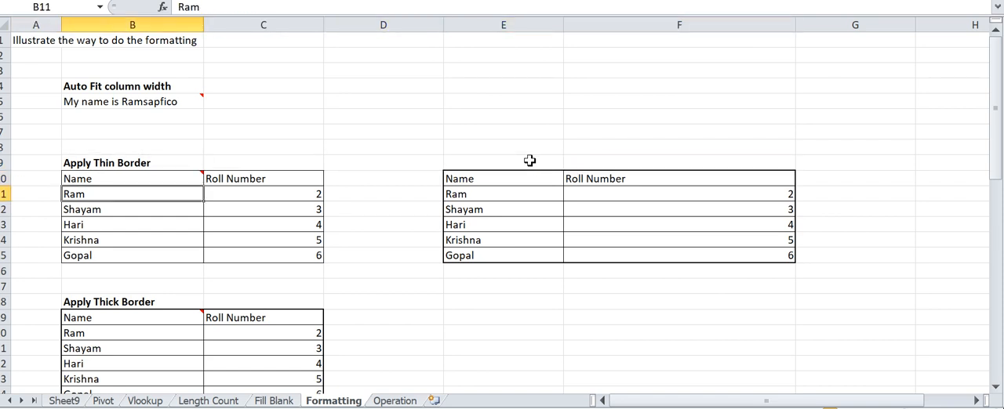
key("Down")
key("Down")
key("Down")
key("Down")
key("Down")
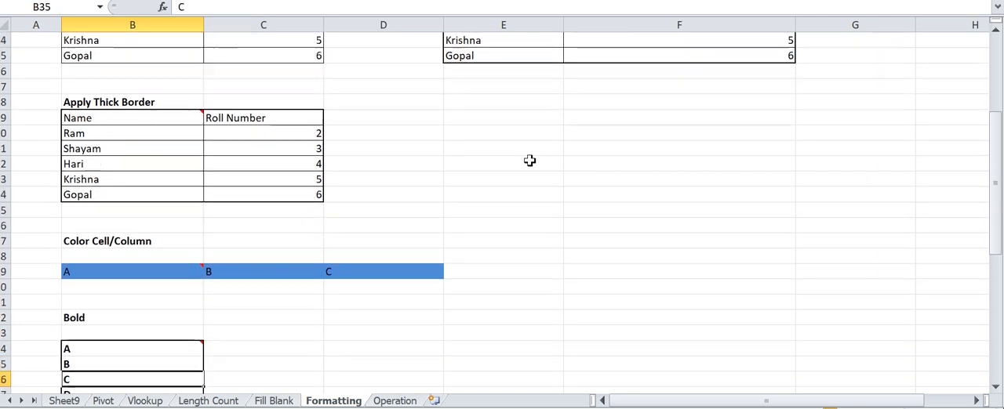
key("Up")
key("Up")
key("Up")
key("Up")
key("Up")
key("Up")
key("Up")
key("Up")
key("Up")
key("Up")
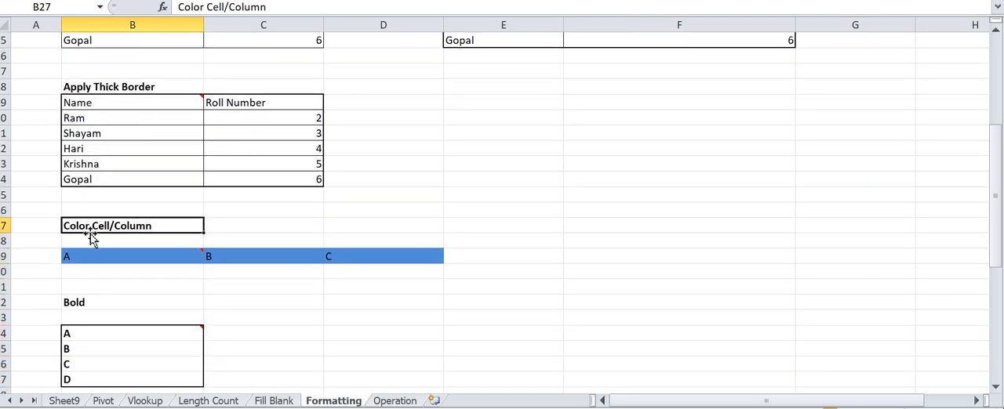
- Fill cell F29 with the standard green colour, beside the Color Cell/Column example row
left_click(99, 271)
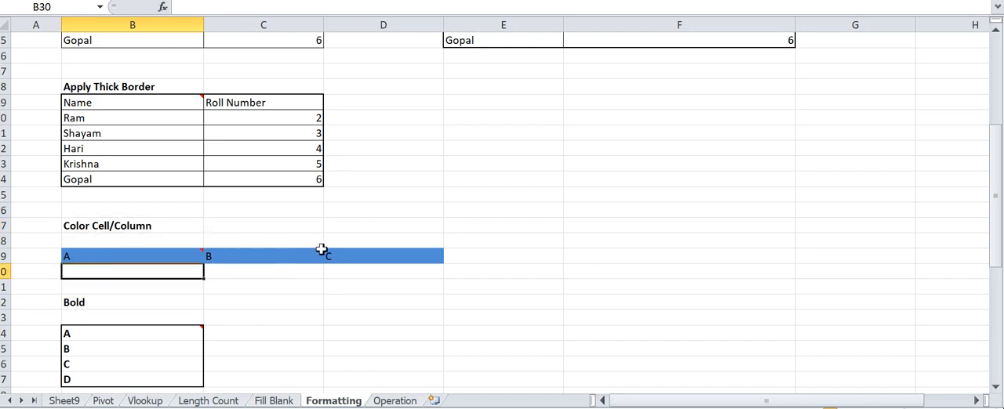
left_click(176, 253)
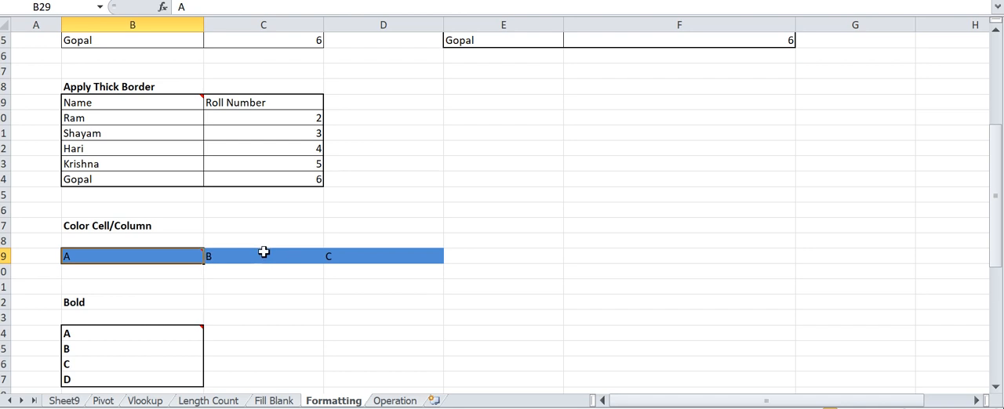
left_click(602, 253)
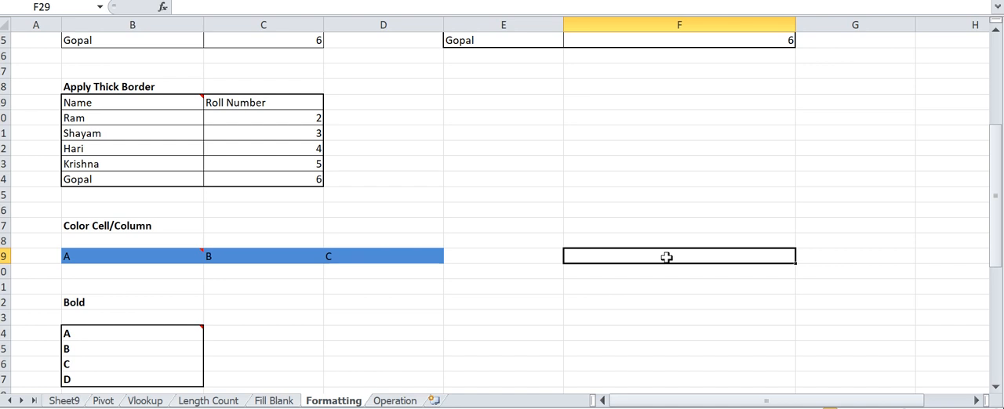
key("alt+h")
key("h")
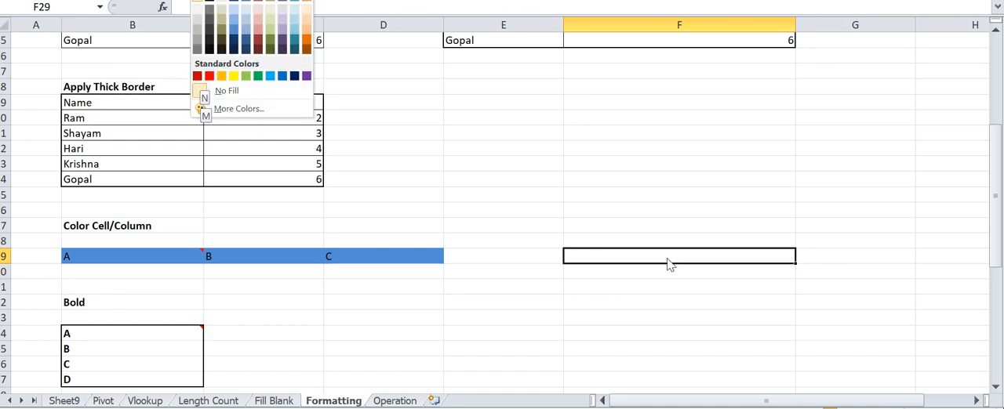
key("Down")
key("Down")
key("Up")
key("Right")
key("Right")
key("Right")
key("Right")
key("Right")
key("Right")
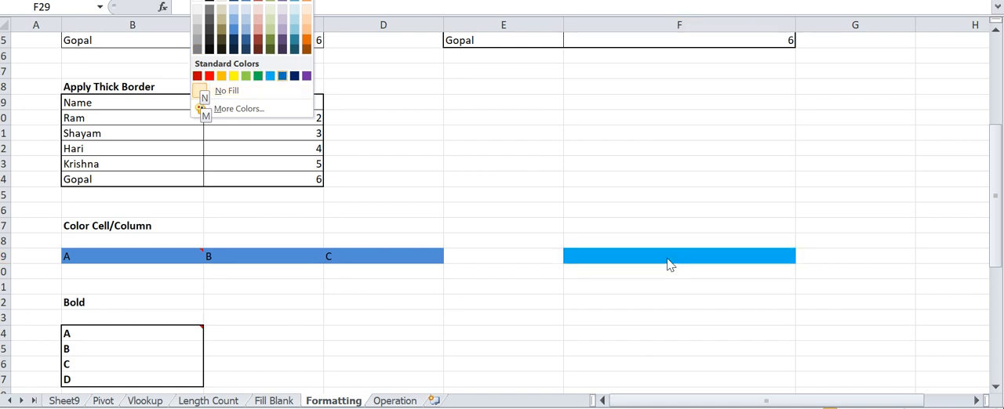
key("Left")
key("Left")
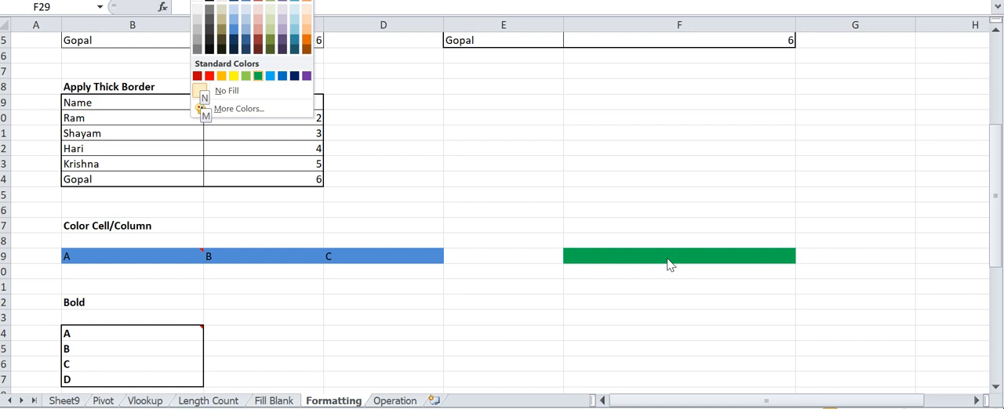
key("Return")
left_click(624, 239)
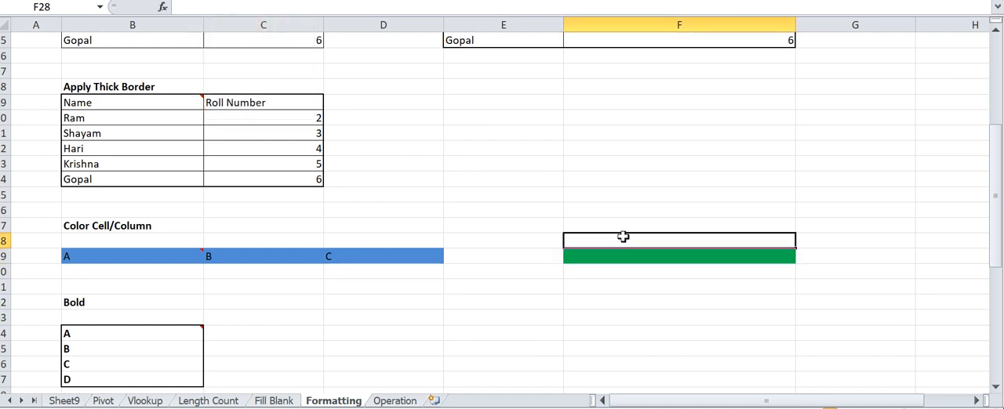
left_click(628, 257)
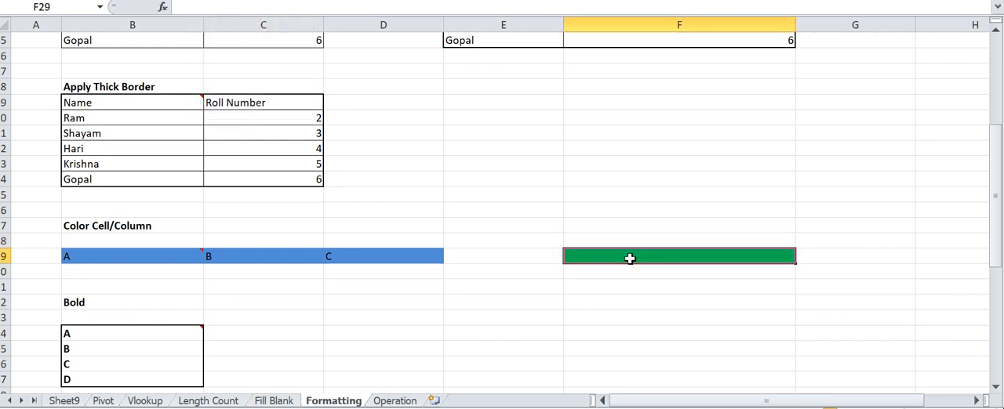
- Fill cells E31:F31 with the standard red colour
left_click(541, 287)
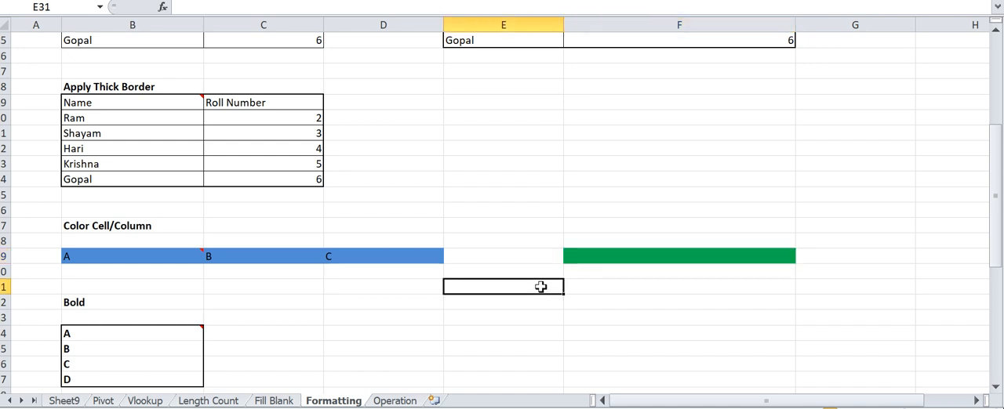
key("shift+Right")
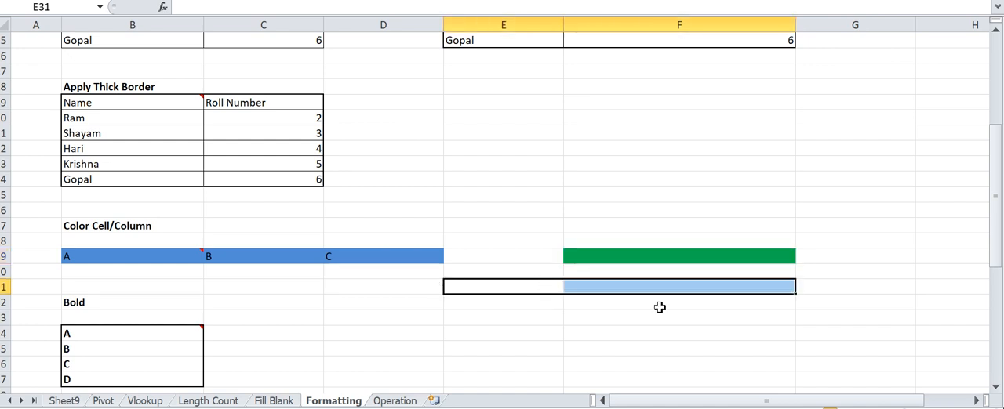
key("alt+h")
key("h")
key("Down")
key("Right")
key("Return")
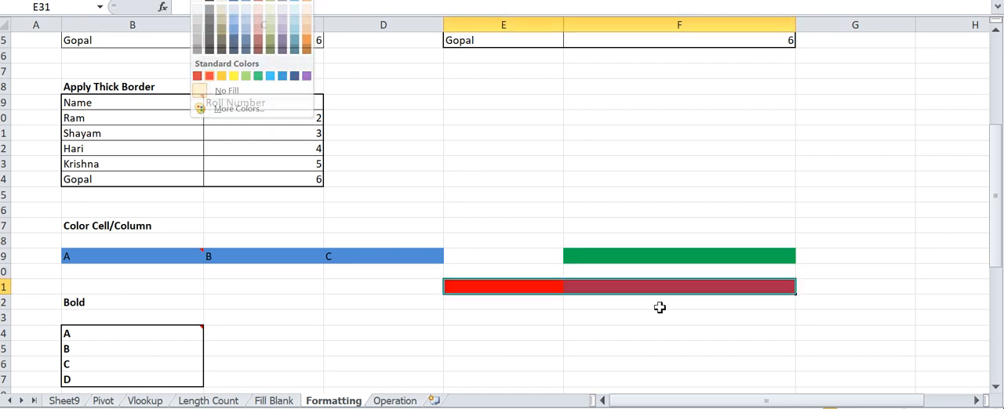
- Go to the Bold example and examine its list in B34:B37
key("Down")
key("Down")
key("Down")
key("Down")
key("Left")
key("Left")
key("Left")
key("Left")
key("Down")
key("Down")
key("Down")
key("Down")
key("Down")
key("Down")
key("Down")
key("Down")
key("Down")
key("Up")
key("Up")
key("Up")
key("Up")
key("Up")
key("Up")
key("Up")
key("Up")
key("Up")
key("Up")
key("Right")
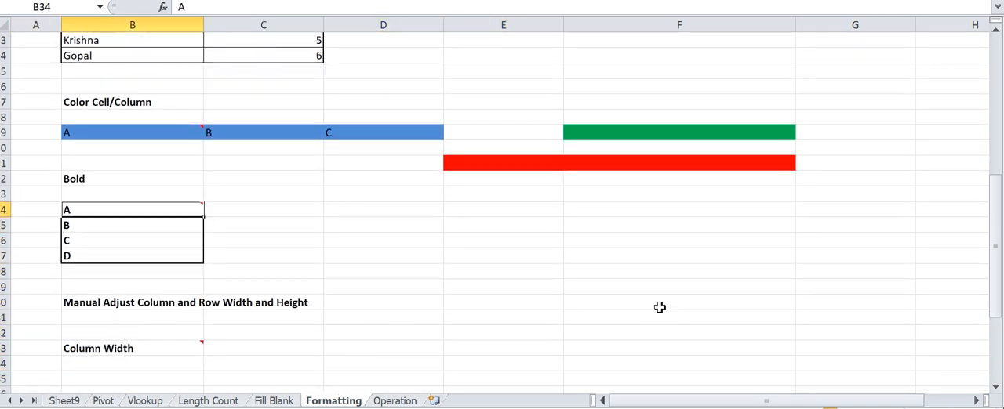
key("shift+Down")
key("shift+Down")
key("shift+Down")
- Enter the letters a, b, c and d down cells D34:D37
key("Right")
key("Right")
key("Left")
key("Left")
key("Right")
key("Right")
type("a")
key("Return")
type("b")
key("Return")
type("c")
key("Return")
type("d")
key("Return")
key("Up")
key("Up")
key("Up")
key("Up")
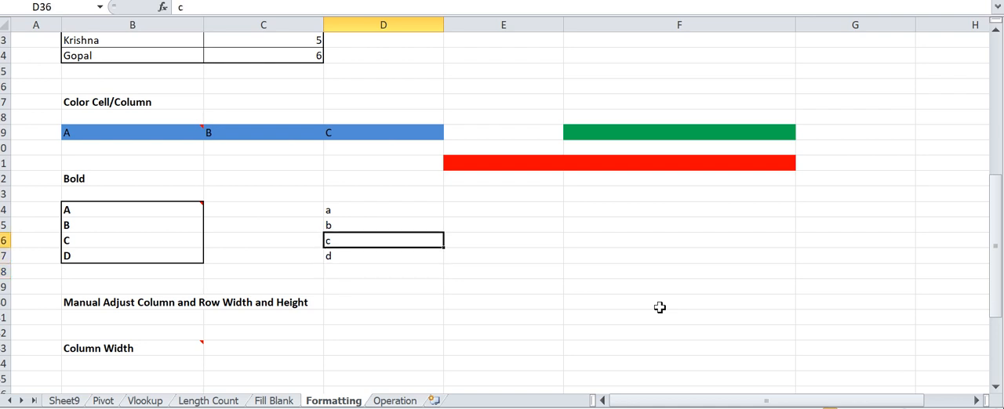
- Make the letters in D34:D37 bold
key("shift+Down")
key("shift+Down")
key("shift+Down")
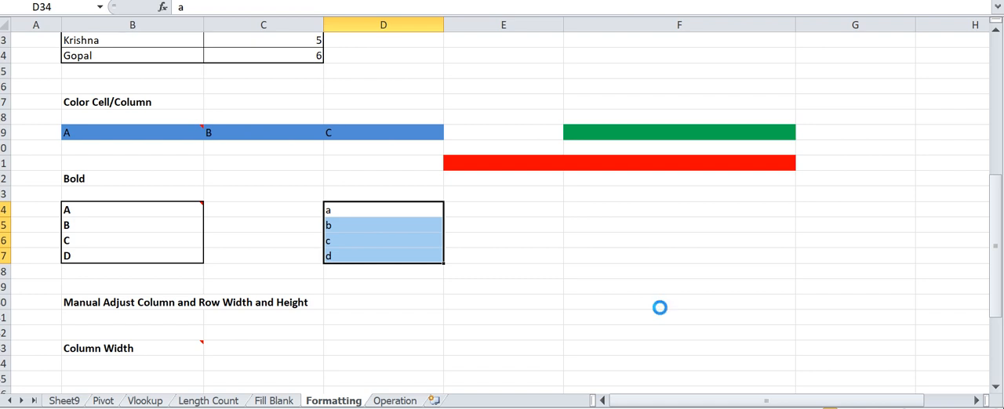
key("Down")
key("Up")
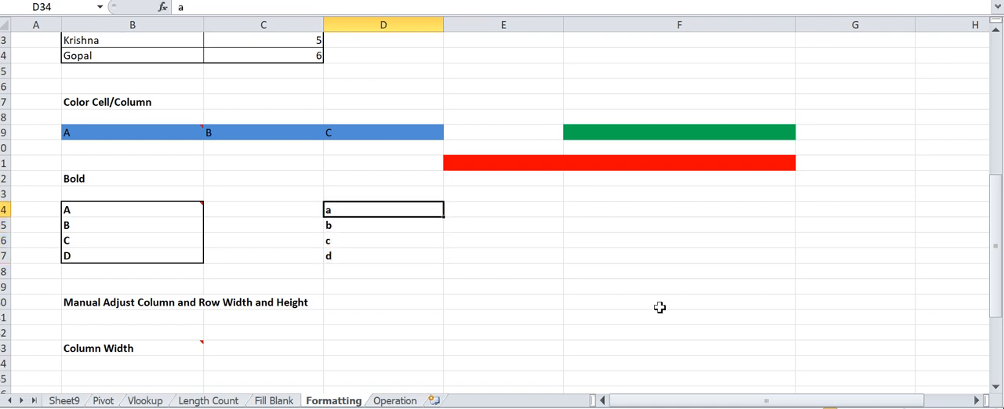
- Review the bold and border examples and go to the Manual Adjust Column and Row Width and Height heading in B40
key("Down")
key("Down")
key("Left")
key("Left")
key("Left")
key("Up")
key("Right")
key("Up")
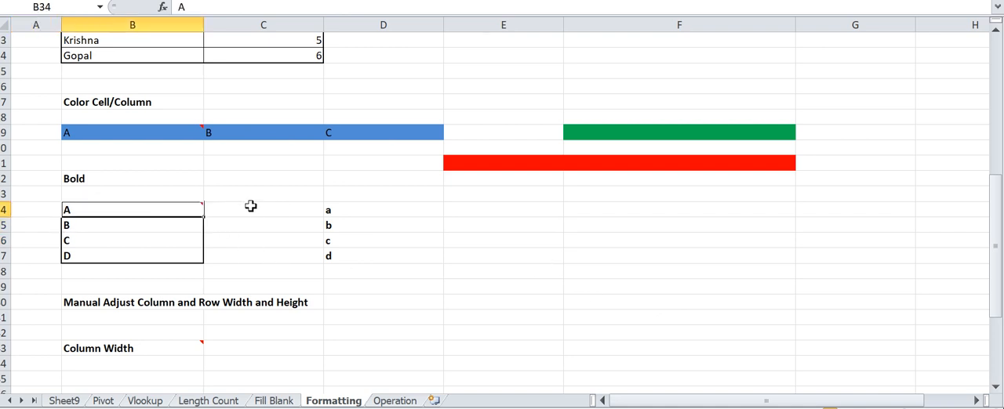
key("Down")
key("Down")
key("Down")
key("Down")
key("Down")
key("Down")
key("Down")
key("Down")
key("Down")
key("Down")
key("Down")
key("Up")
key("Up")
key("Up")
key("Up")
key("Up")
key("Up")
key("Up")
key("Up")
key("Up")
key("Up")
key("Up")
key("Up")
key("Up")
key("Up")
key("Up")
key("Up")
key("Up")
key("Up")
key("Up")
key("Up")
key("Down")
key("Down")
key("Down")
key("Down")
key("Down")
key("Down")
key("Down")
key("Down")
key("Down")
key("Down")
key("Down")
key("Down")
key("Down")
key("Down")
key("Down")
key("Down")
key("Down")
key("Down")
key("Down")
key("Down")
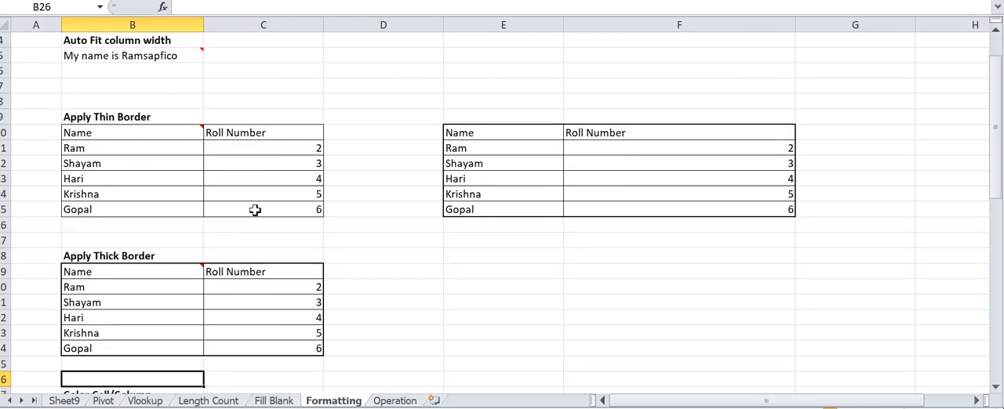
key("Down")
key("Down")
key("Down")
key("Down")
key("Down")
key("Down")
key("Down")
key("Down")
key("Down")
key("Down")
key("Down")
key("Down")
key("Down")
key("Down")
key("Down")
key("Down")
key("Down")
key("Down")
key("Down")
key("Down")
key("Up")
key("Up")
key("Up")
key("Up")
key("Up")
key("Up")
key("Up")
key("Up")
key("Up")
key("Up")
key("Up")
key("Up")
key("Up")
key("Up")
key("Up")
key("Up")
key("Up")
key("Up")
key("Up")
key("Up")
key("Up")
key("Up")
key("Down")
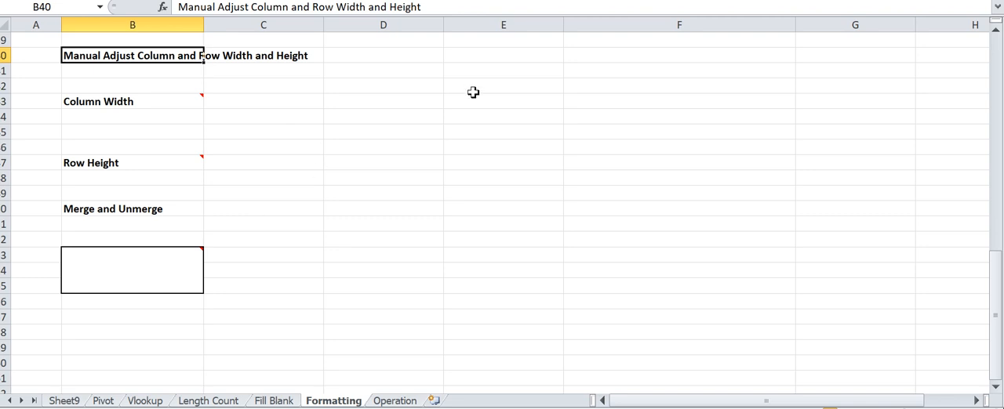
- Narrow column E by hand to about a third of its width and check the Column Width note in B43
left_click_drag(564, 25, 482, 25)
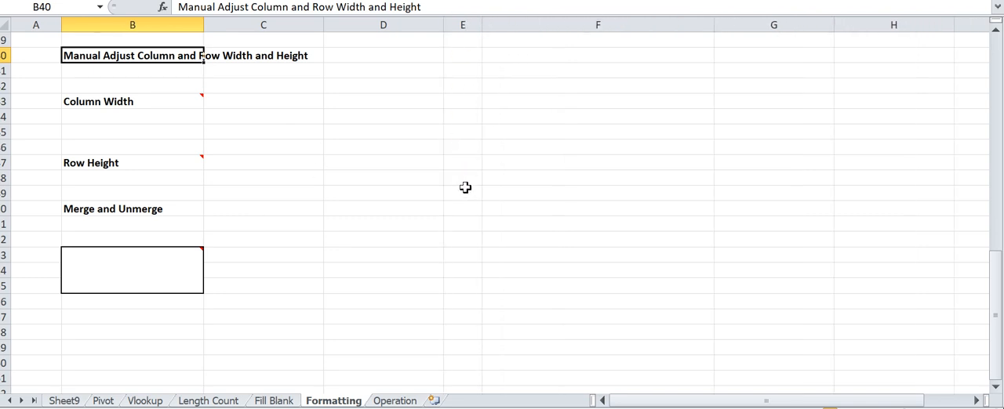
left_click(462, 179)
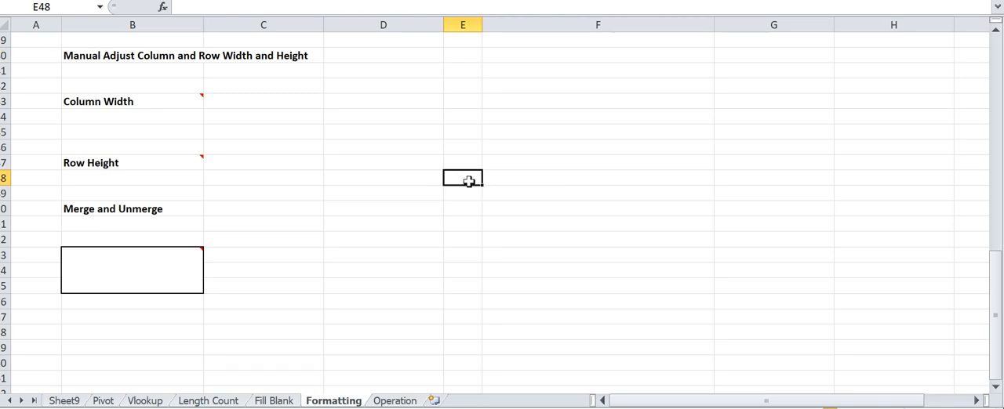
left_click(185, 101)
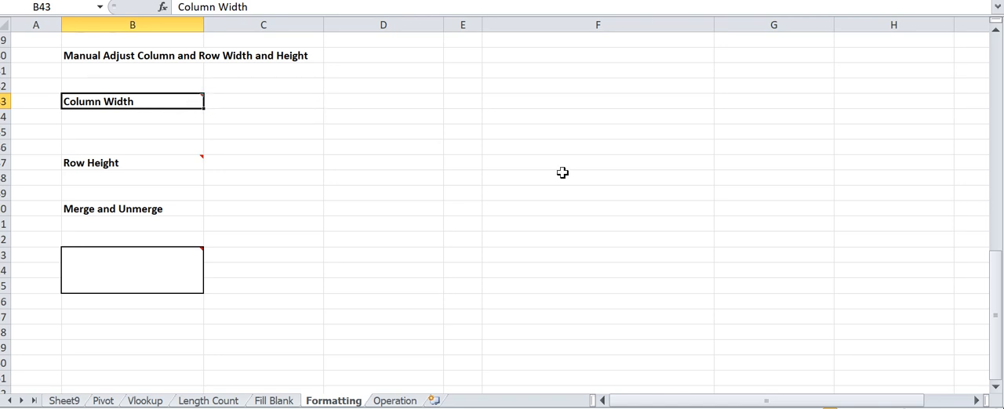
- Set the width of column E to 20 from cell E47
left_click(469, 162)
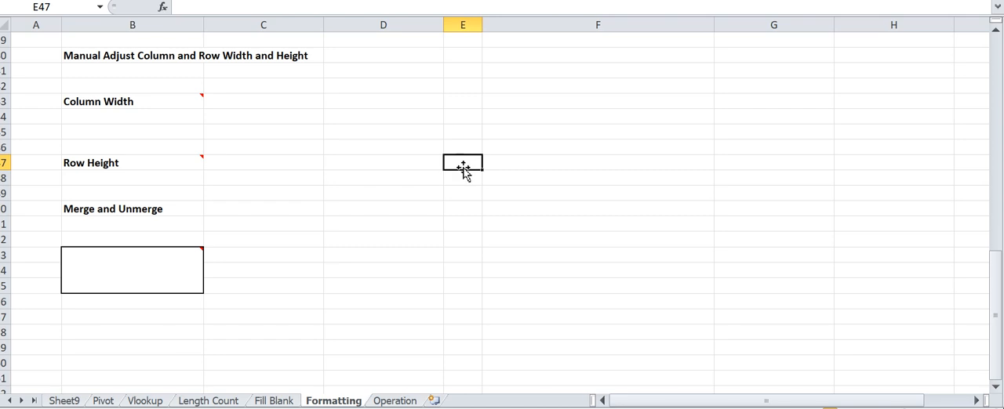
key("alt+h")
key("o")
key("w")
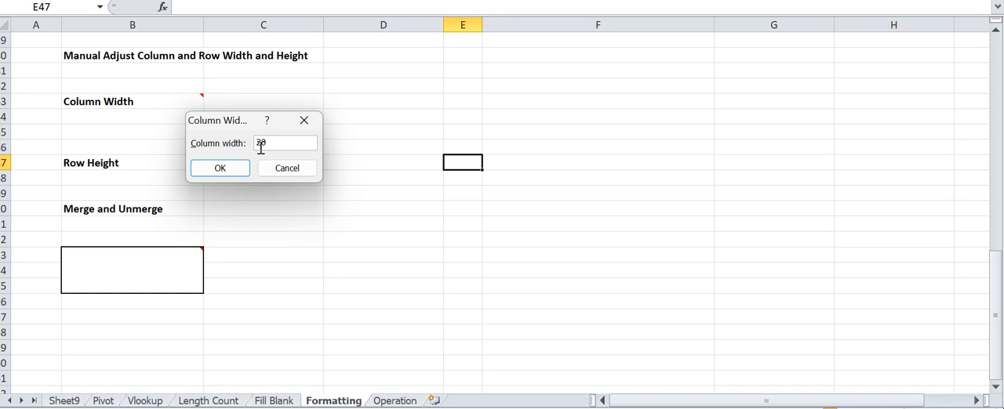
key("Return")
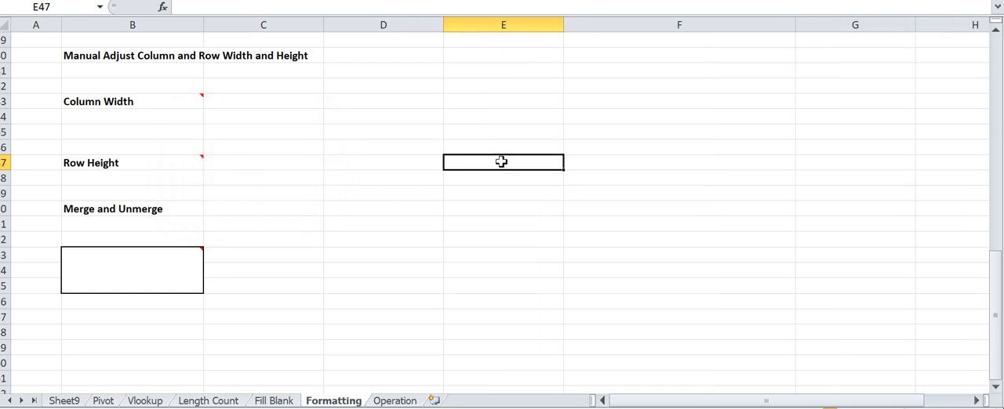
- Narrow column E by hand to about 6.55 and make row 47 slightly taller
left_click_drag(562, 27, 484, 32)
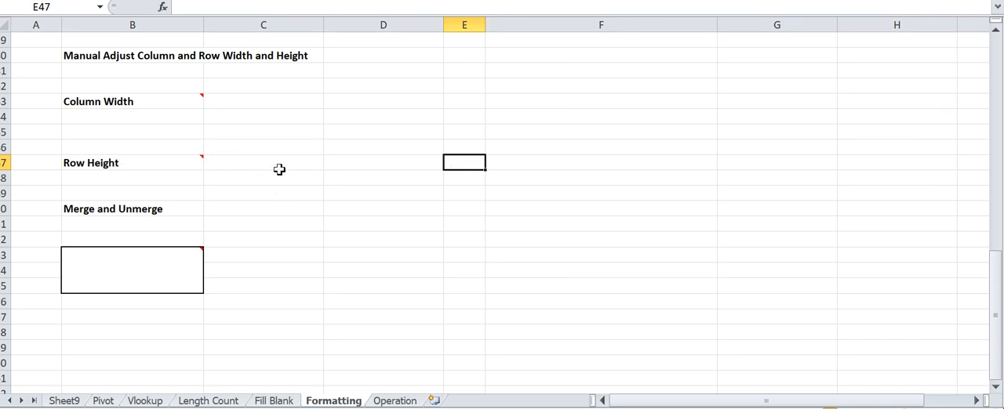
mouse_move(8, 170)
left_mouse_down()
mouse_move(14, 243)
mouse_move(9, 172)
left_mouse_up()
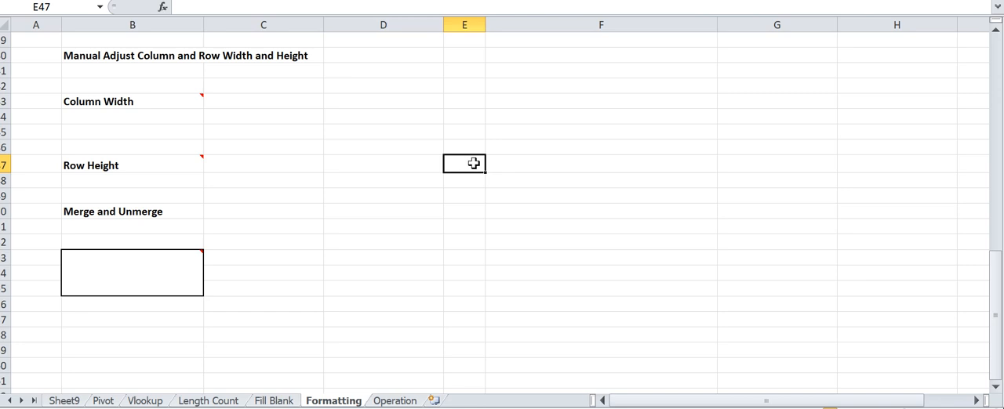
mouse_move(197, 158)
key("alt+h")
key("o")
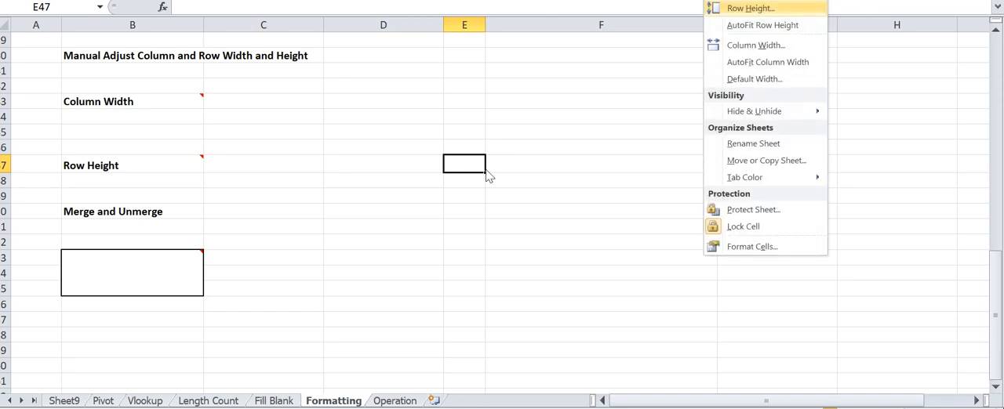
key("w")
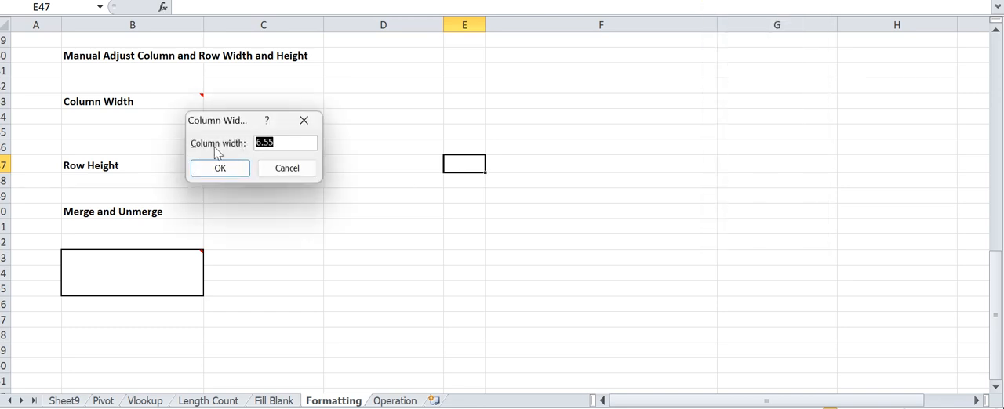
key("Return")
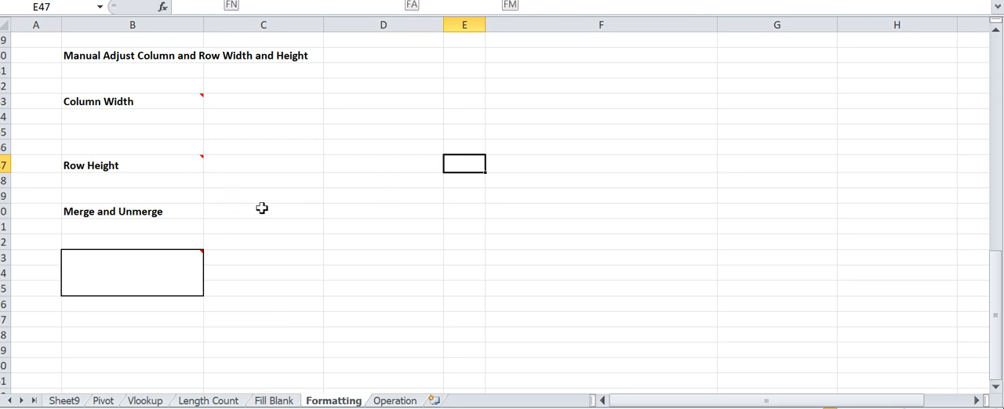
key("alt+h")
key("o")
key("r")
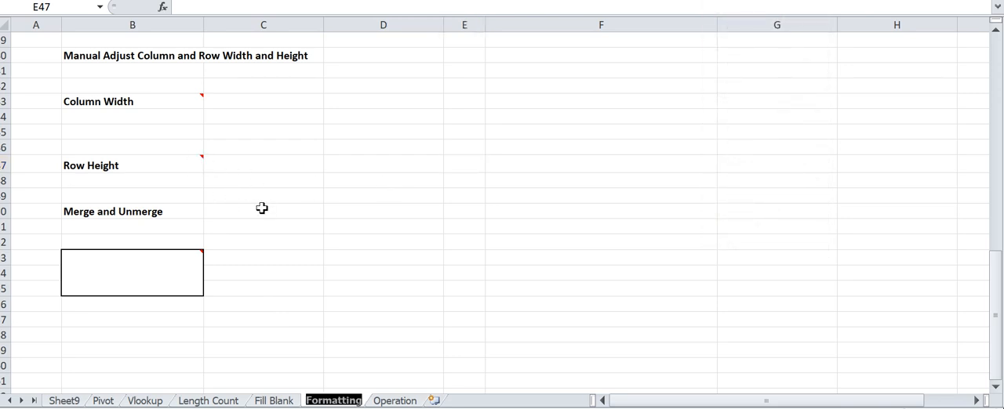
key("Escape")
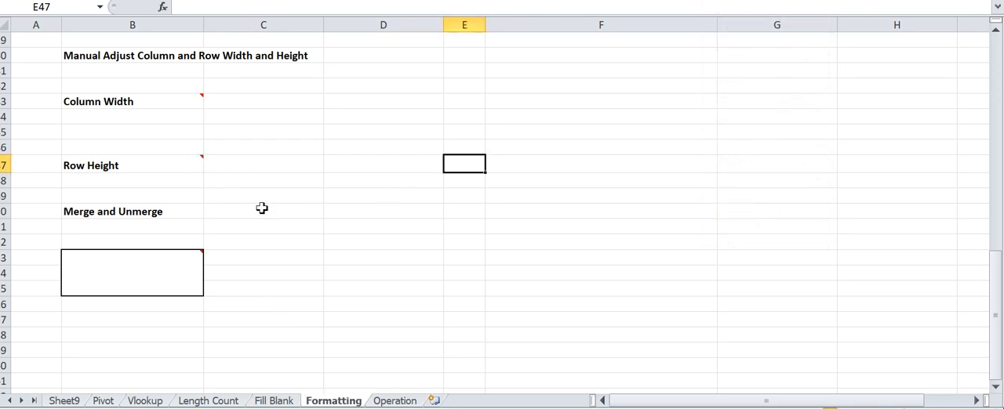
- Check the Row Height note in B47 and set the height of row 47 to 50 from cell E47
left_click(199, 161)
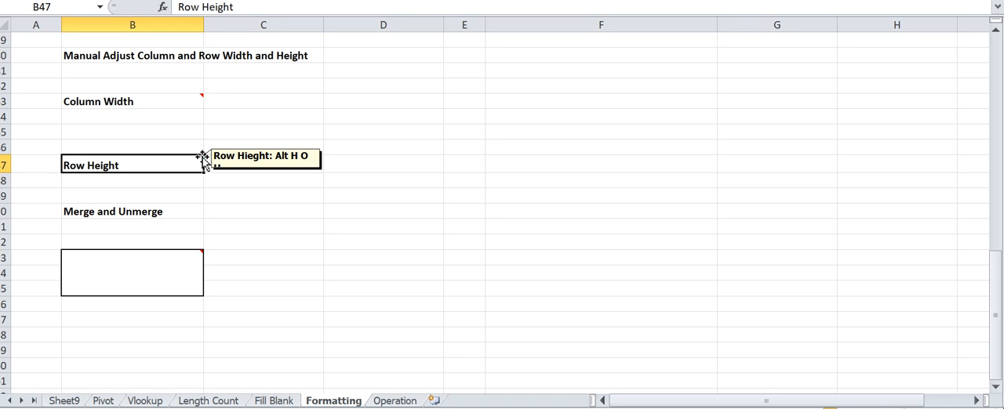
left_click(459, 166)
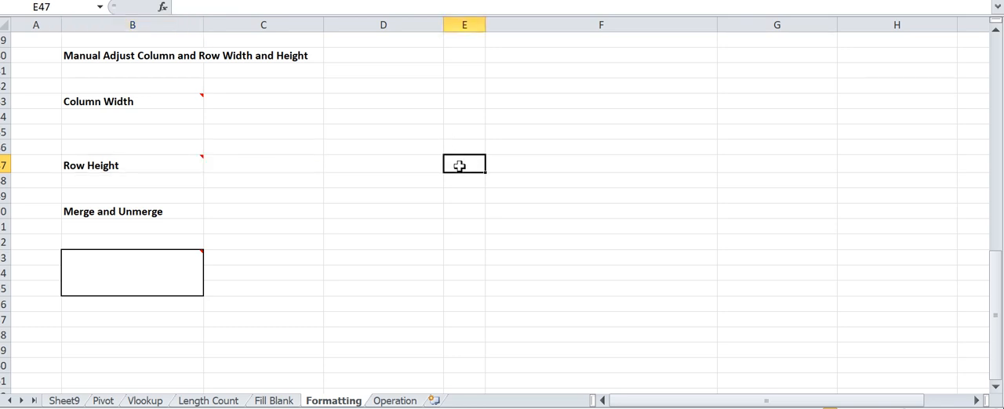
key("alt+h")
key("o")
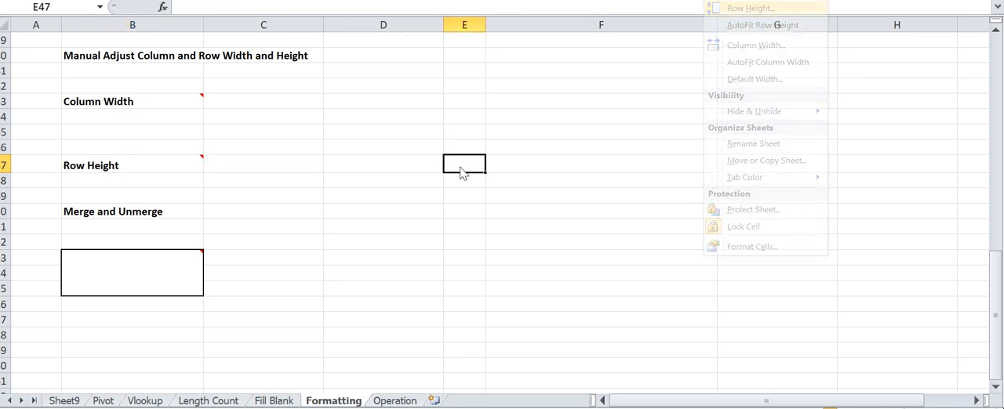
key("h")
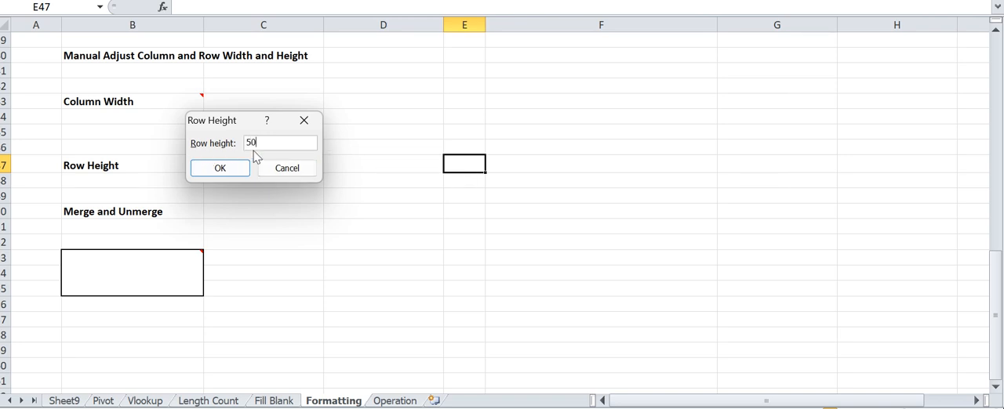
key("Return")
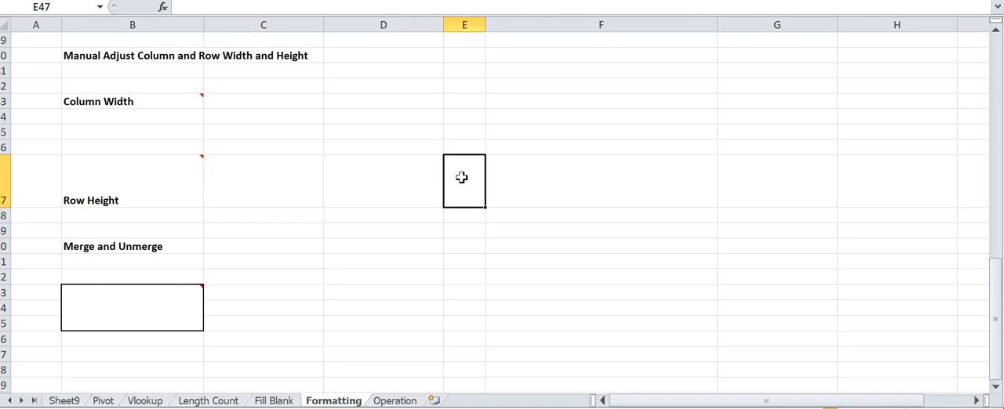
- Set a wider column width for column E so that it is about as wide as column D
key("alt+h")
key("o")
type("w")
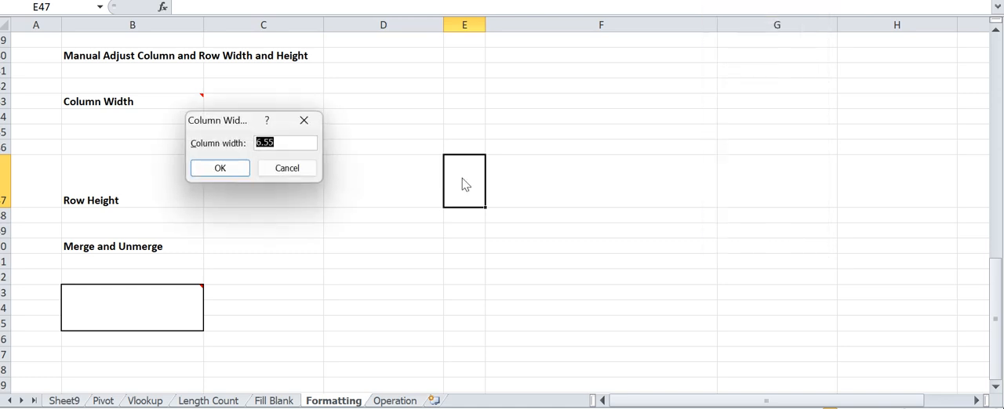
type("20")
key("Return")
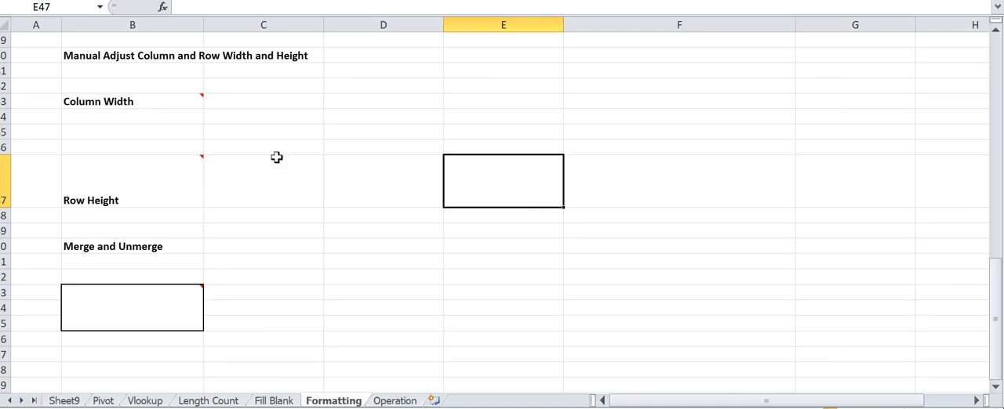
- Note the column width shortcut by entering "althow" in E47 and "Column" in F47
left_click(138, 192)
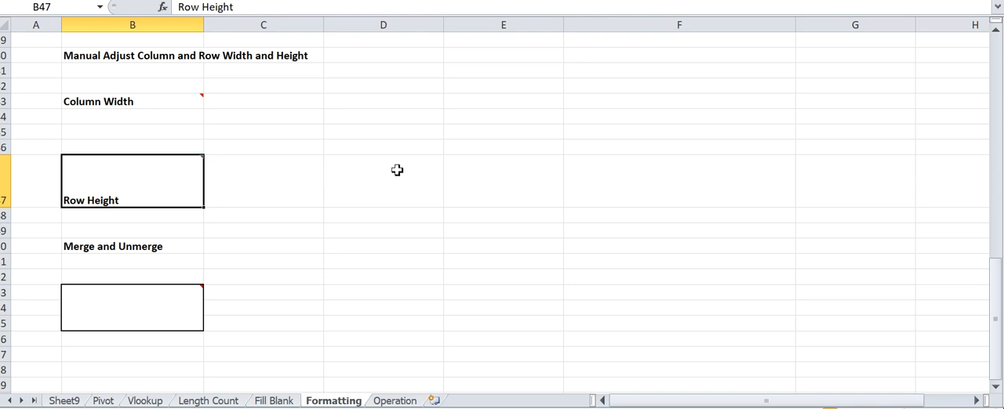
left_click(498, 169)
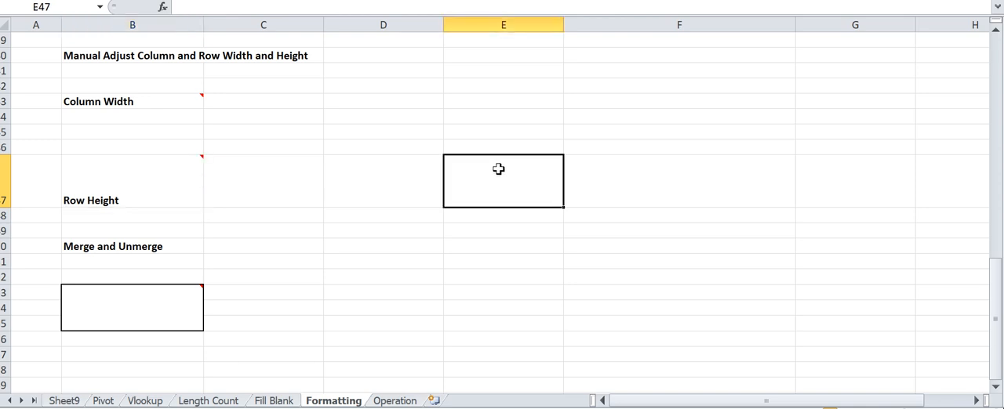
type("altw")
key("Return")
left_click(497, 168)
double_click(497, 169)
key("BackSpace")
type("how")
key("Return")
left_click(497, 168)
key("Right")
type("Column")
key("Return")
key("Left")
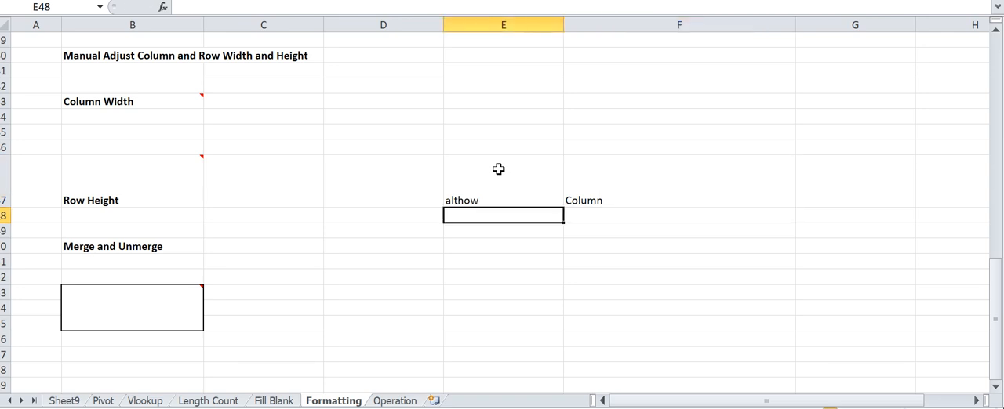
- Note the row height shortcut by entering "alt hoh" in E48 and "row" in F48
type("alt")
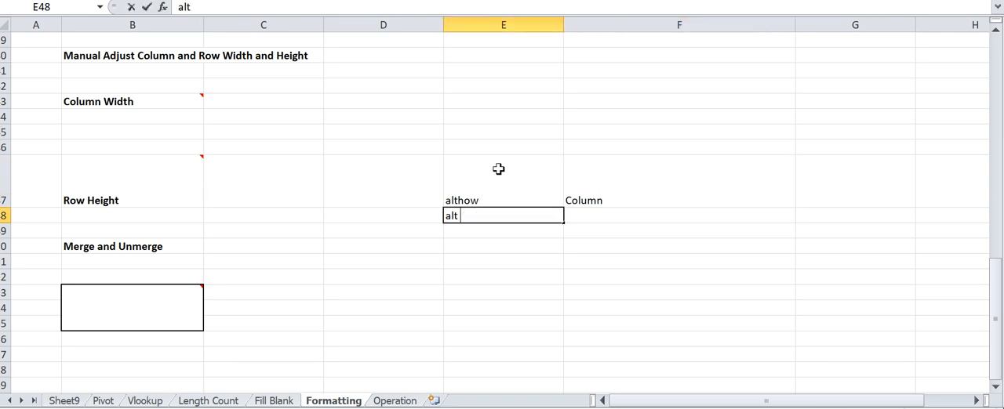
type(" hoh")
key("Return")
key("Up")
key("Right")
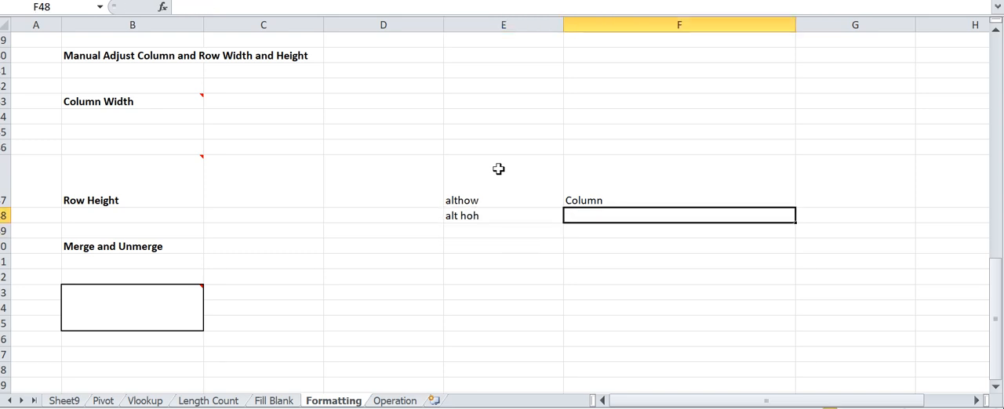
type("row")
key("Up")
key("Left")
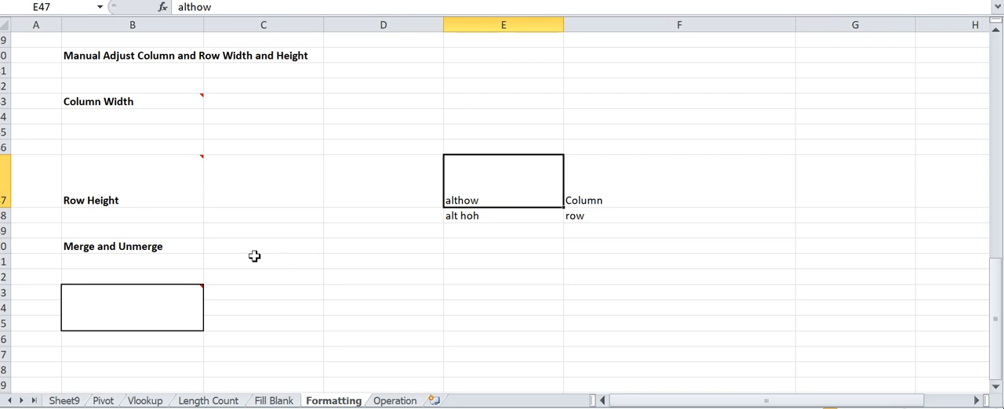
left_click(138, 247)
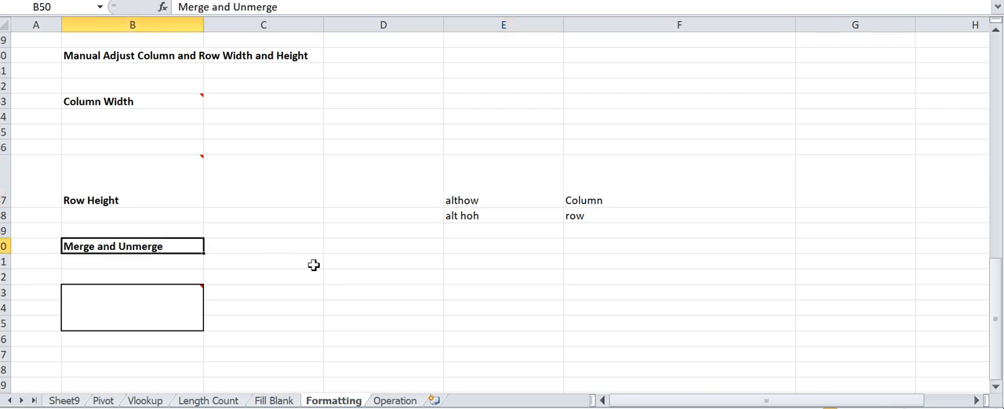
left_click(356, 293)
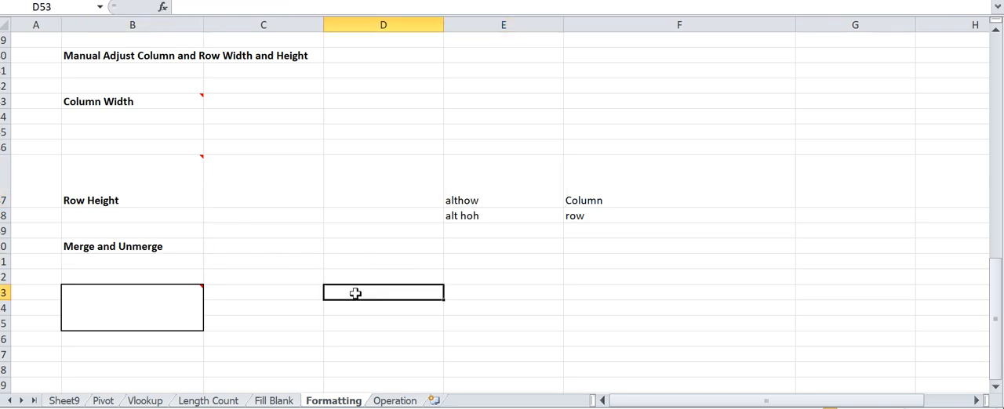
type("a")
key("Return")
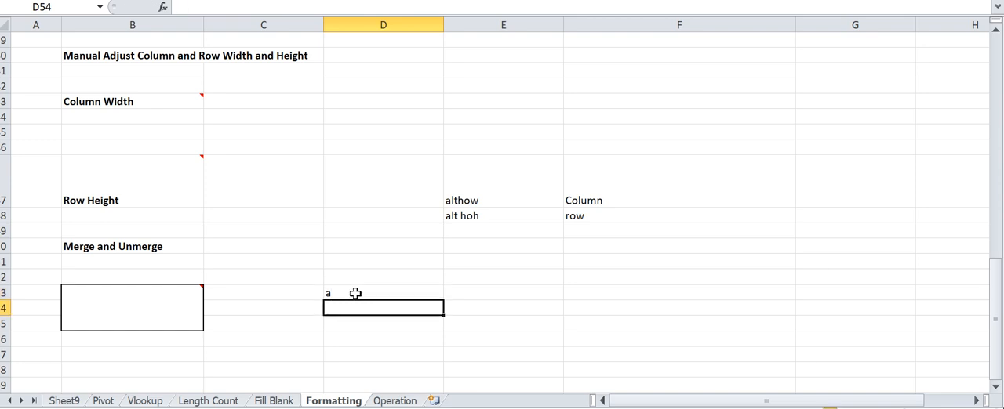
left_click(355, 294)
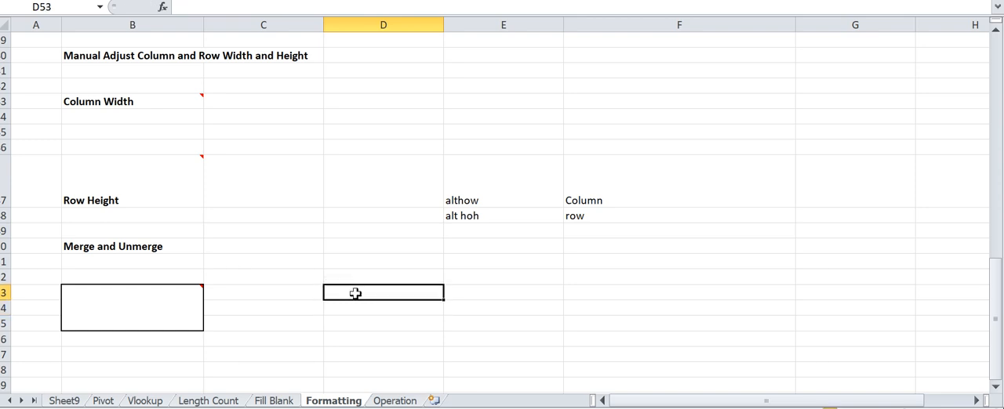
- Merge cells D53:D55 beside the bordered example below the Merge and Unmerge heading
key("shift+Down")
key("shift+Down")
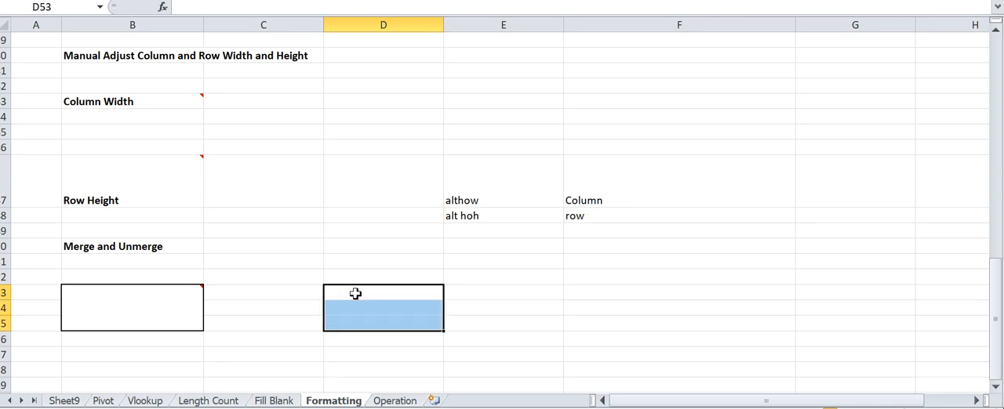
key("alt+h")
key("m")
key("m")
key("Down")
key("Up")
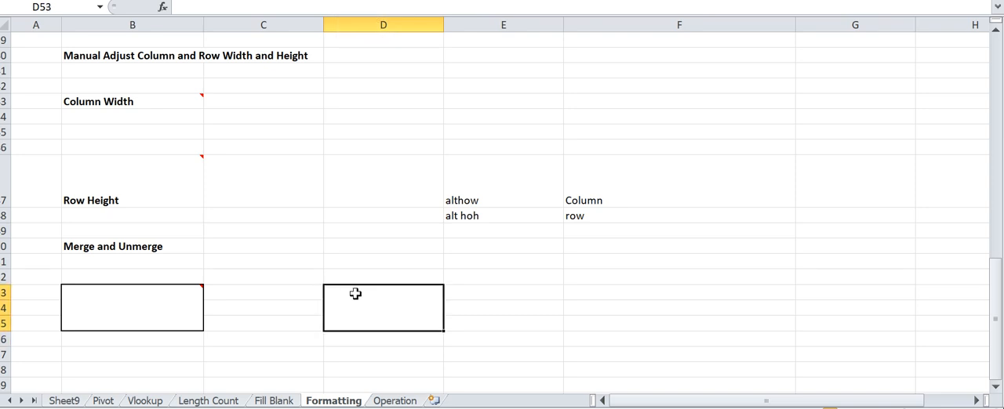
- Unmerge the merged block D53:D55 into separate cells
key("alt+h")
key("m")
key("u")
key("Down")
key("Up")
- Enter the merge shortcut note "Alt HMC" in D53 and clear the cell
type("Alt HMC")
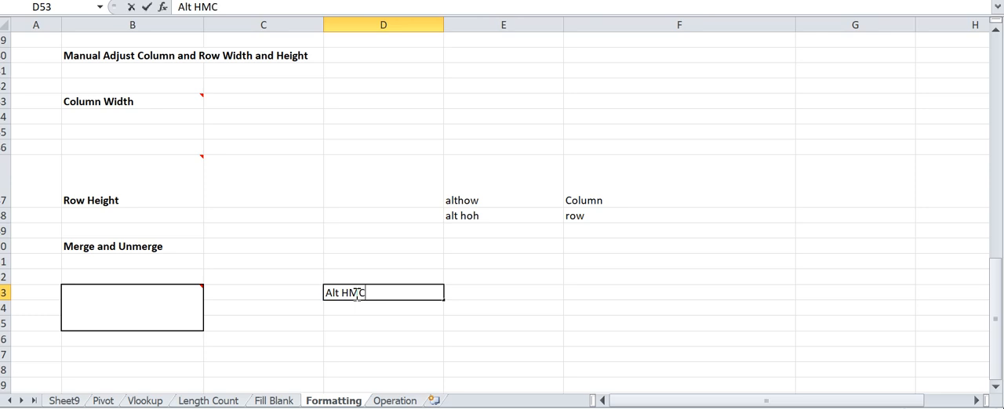
key("Return")
key("Up")
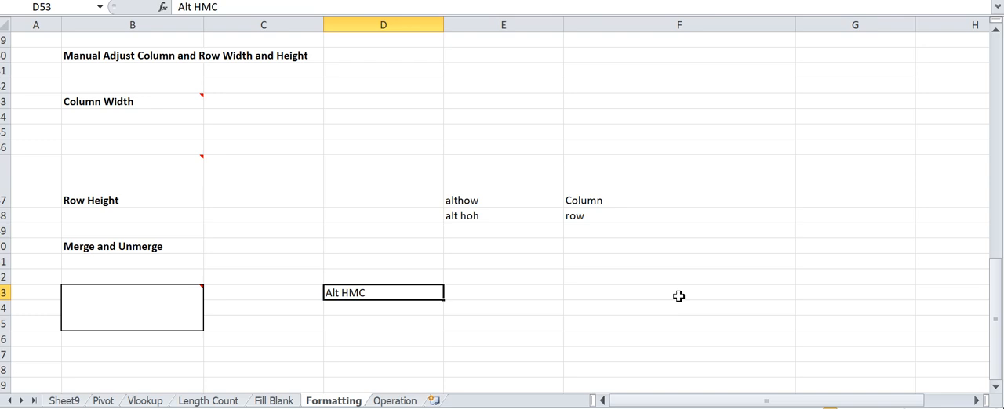
key("Delete")
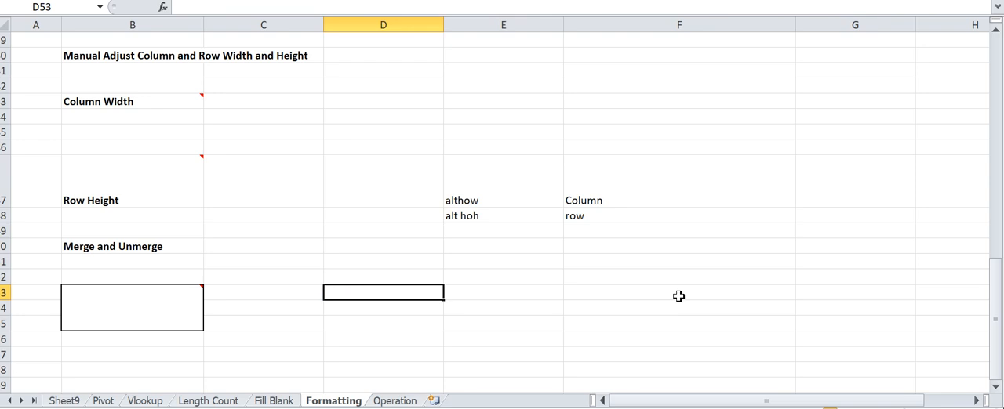
- Clear the shortcut notes from cells E47:F48
key("Up")
key("Up")
key("Up")
key("Up")
key("Up")
key("Right")
key("Up")
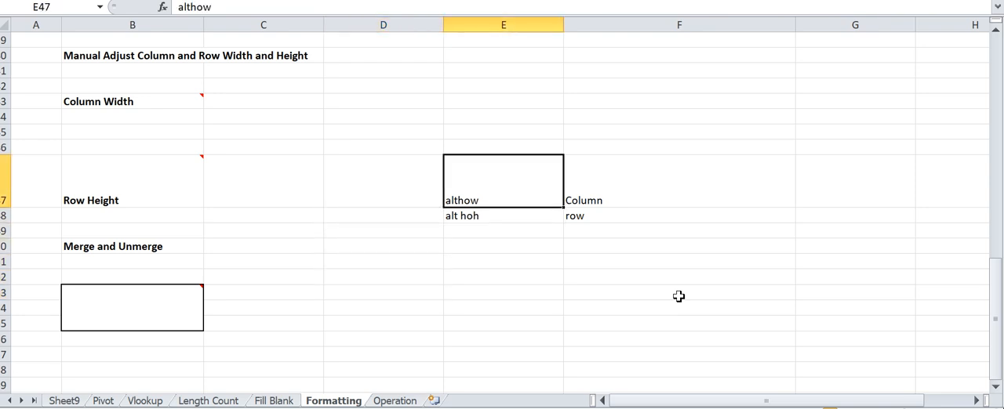
key("shift+Right")
key("shift+Down")
key("Delete")
- Return to the top of the Formatting sheet and select the empty cell E3
key("ctrl+Up")
key("ctrl+Up")
key("ctrl+Up")
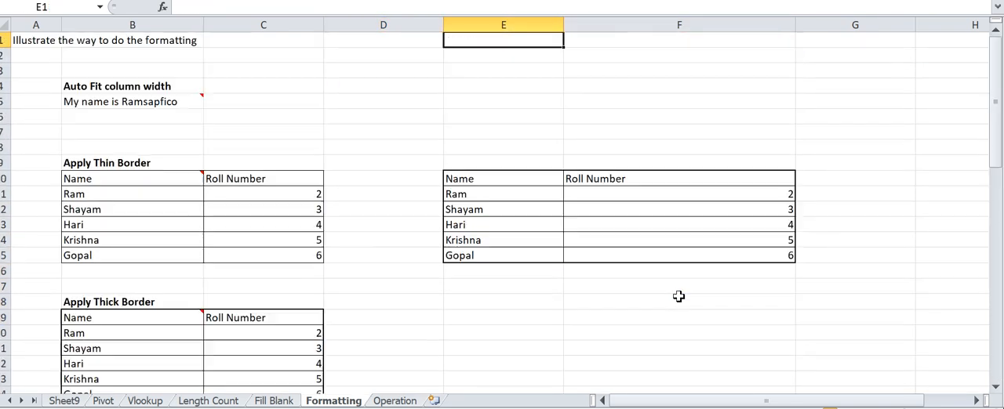
key("Down")
key("Left")
key("Left")
key("Left")
key("Down")
key("Down")
key("Right")
key("Right")
key("Right")
key("Up")
type("A")
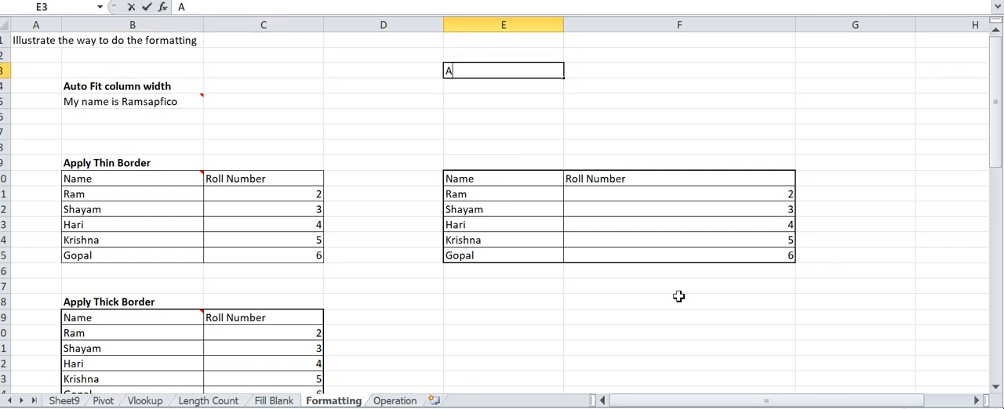
type("lt")
key("BackSpace")
key("BackSpace")
key("BackSpace")
key("Return")
key("Up")
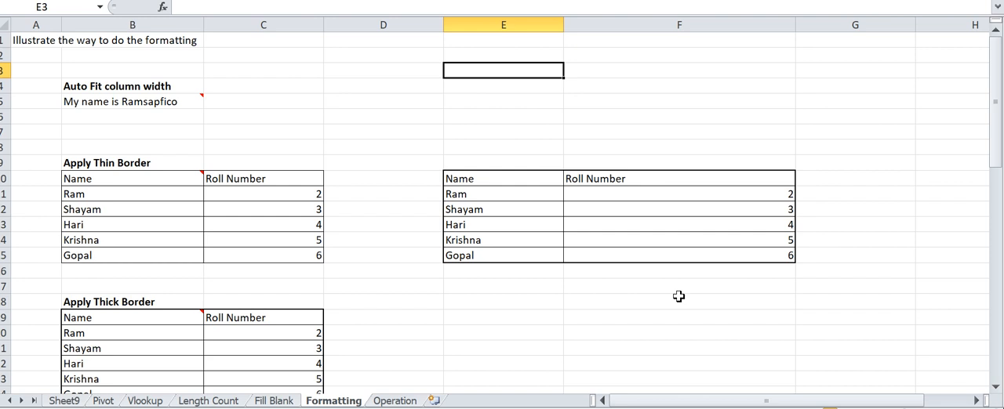
- Start a shortcut list with "HOI" in E3 and the label "Column With Auto" in D3
type("HOI")
key("Return")
key("Up")
key("Left")
type("Colu")
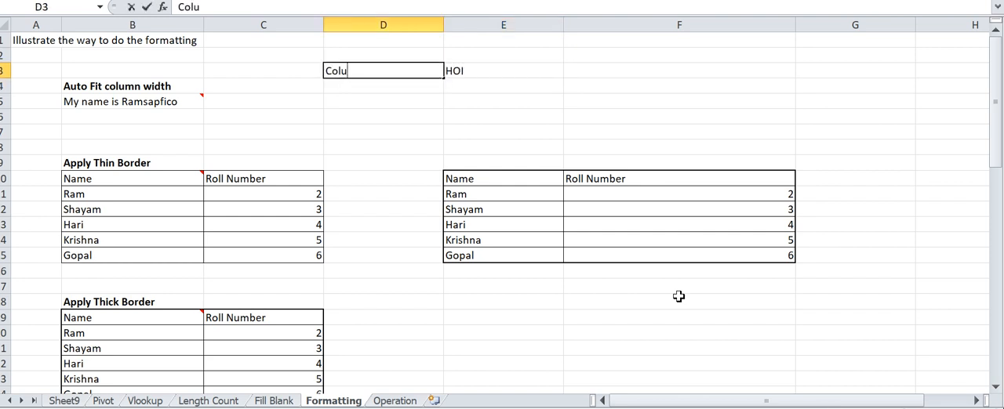
type("mn With Auto")
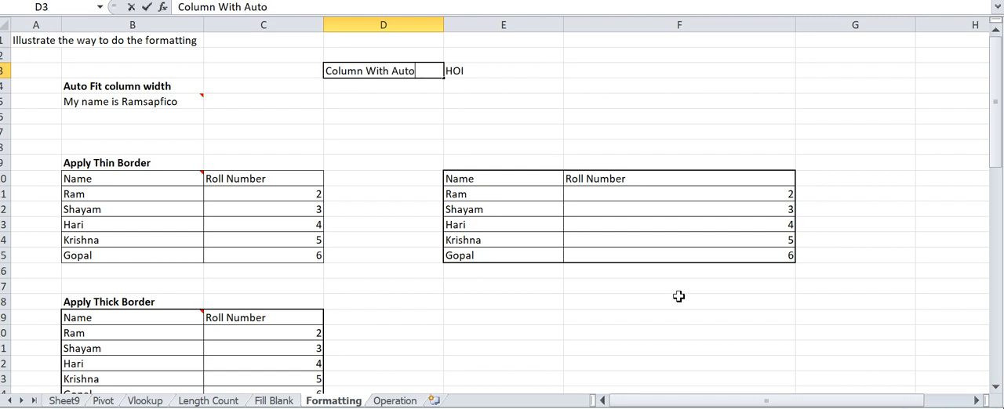
key("Return")
- Add the label "Column With Manual" in D4 with the shortcut "HOW" in E4
type("Colum")
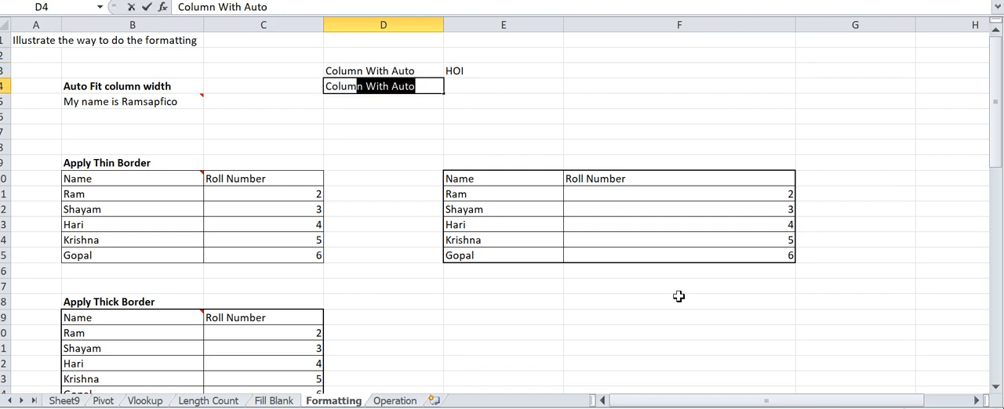
type("n With Manual")
key("Return")
key("Up")
key("Right")
type("HOW")
key("Return")
key("Left")
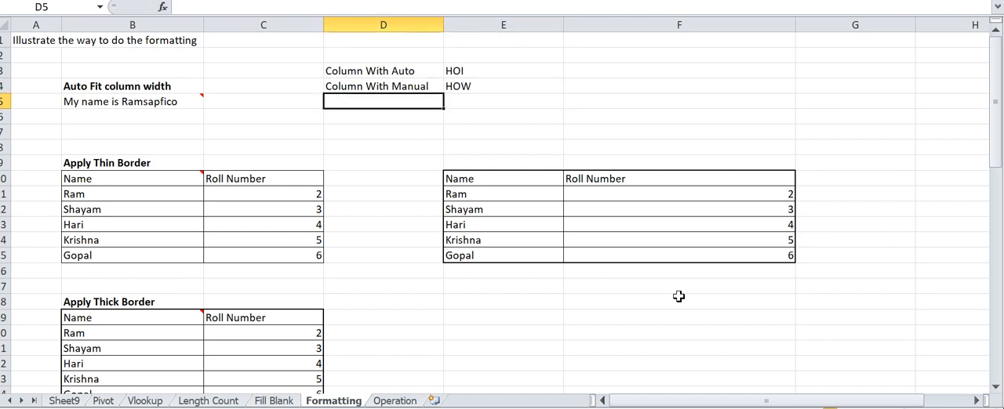
- Add the label "Row Height" in D5 with the shortcut "HOH" in E5
type("Row")
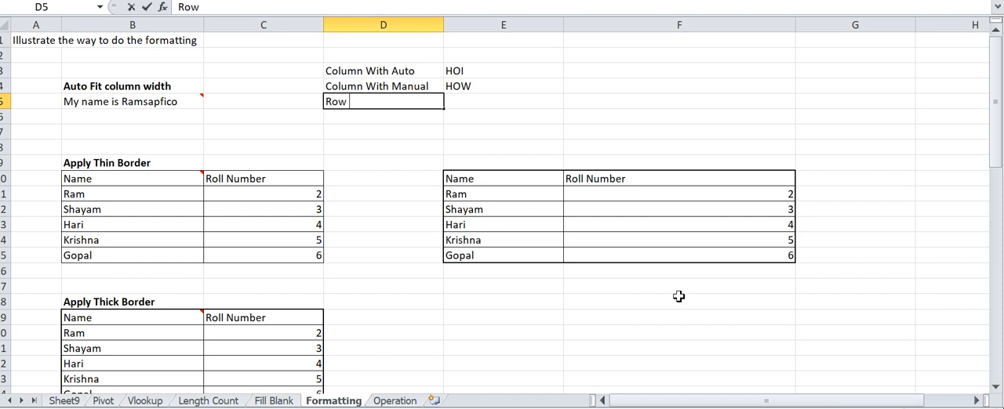
type(" Height")
key("Return")
key("Up")
key("Right")
type("HOH")
key("Return")
key("Left")
- Add the label "All Borders" in D6 with the shortcut "HBA" in E6
type("All Borders")
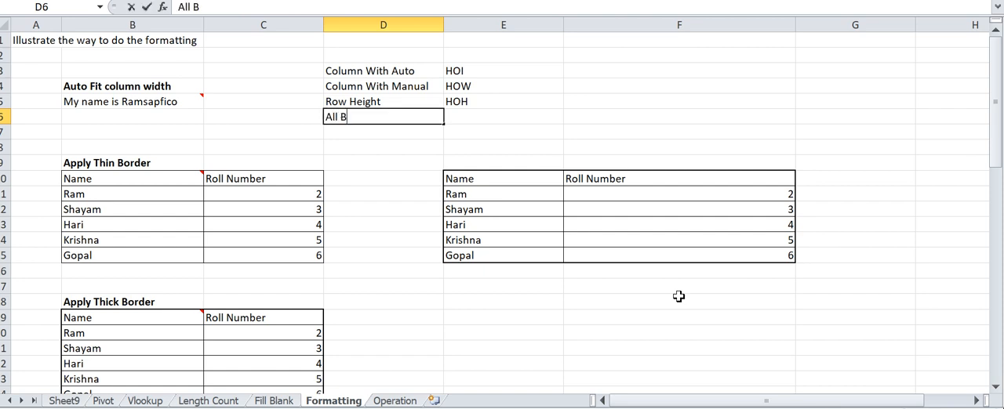
key("Return")
key("Up")
key("Right")
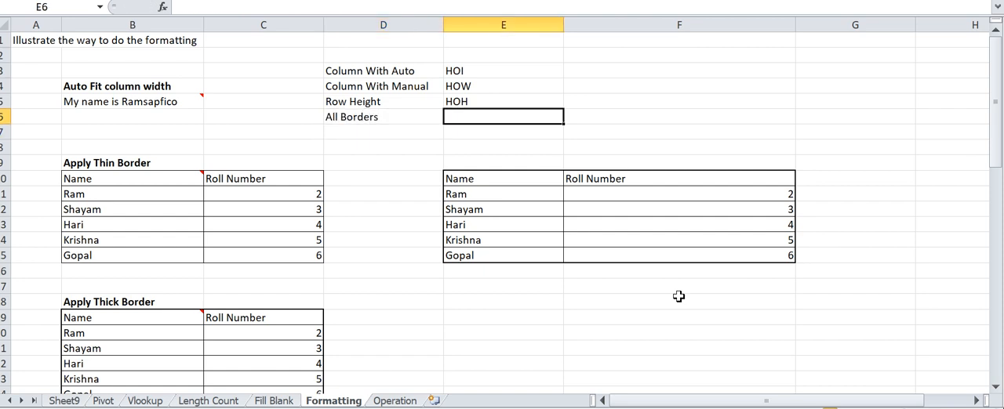
type("HBA")
key("Return")
key("Left")
- Add the label "Thick Border" in D7 with the shortcut "HBT" in E7
type("Thick Border")
key("Return")
key("Up")
key("Right")
type("HBT")
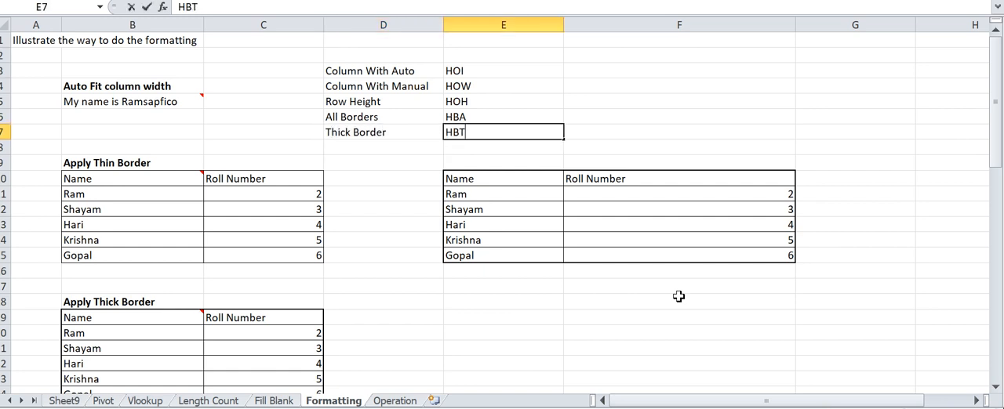
key("Return")
key("Left")
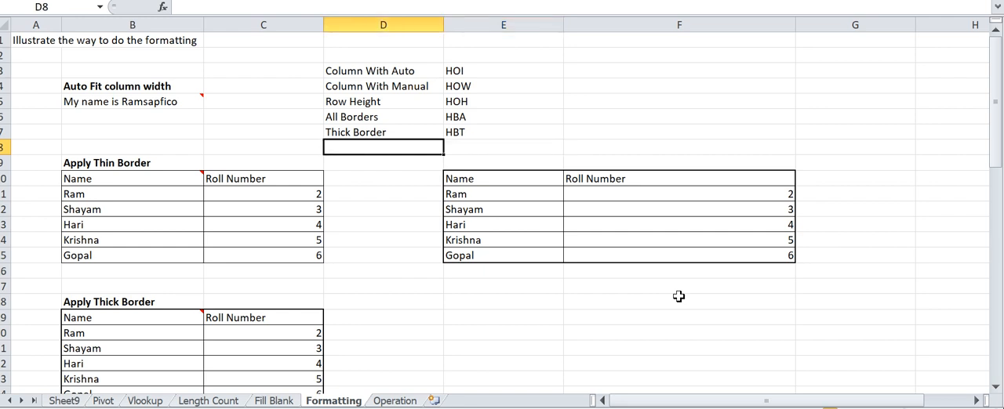
- Add the label "Color cells" in D8 with the shortcut "HH" in E8
key("Down")
key("Down")
key("Down")
key("Down")
key("Down")
key("Down")
key("Down")
key("Down")
key("Down")
key("Down")
key("Down")
key("Down")
key("Down")
key("Down")
key("Down")
key("Down")
key("Down")
key("Down")
key("Down")
key("Down")
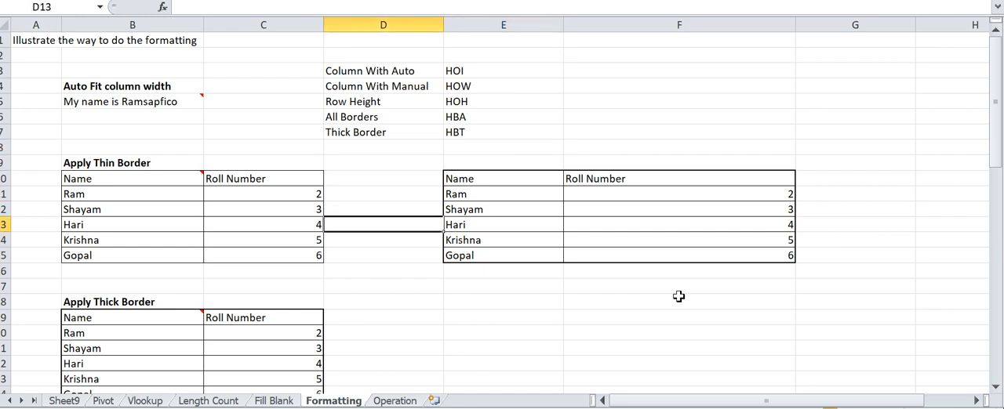
key("Up")
key("Up")
key("Up")
key("Up")
key("Up")
key("Up")
key("Up")
key("Up")
key("Up")
key("Up")
key("Up")
key("Up")
key("Up")
key("Up")
key("Up")
key("Up")
key("Up")
key("Up")
key("Up")
key("Up")
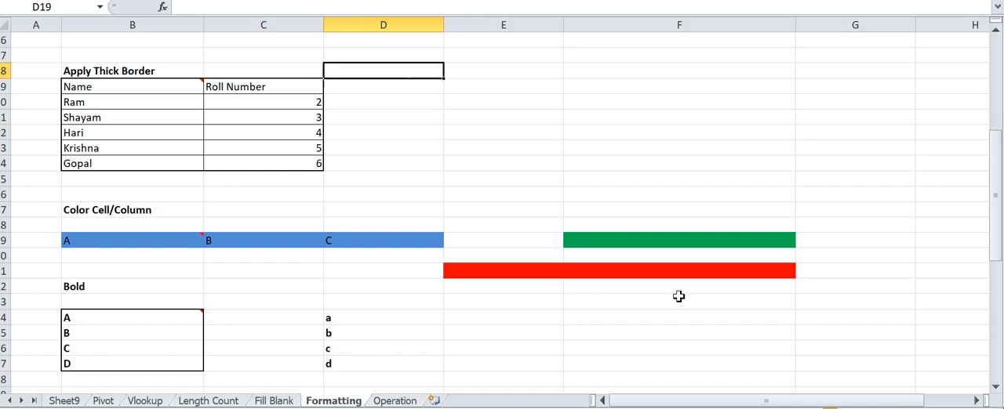
key("Down")
- Add the label "Bold" in D9 with the shortcut "CTRL B" in E9
key("Down")
key("Down")
key("Down")
key("Down")
key("Down")
type("Color cells")
key("Return")
key("Up")
key("Right")
type("HH")
key("Return")
key("Down")
key("Down")
key("Down")
key("Down")
key("Down")
key("Down")
key("Down")
key("Down")
key("Down")
key("Down")
key("Down")
key("Down")
key("Down")
key("Down")
key("Down")
key("Down")
key("Down")
key("Down")
key("Down")
key("Down")
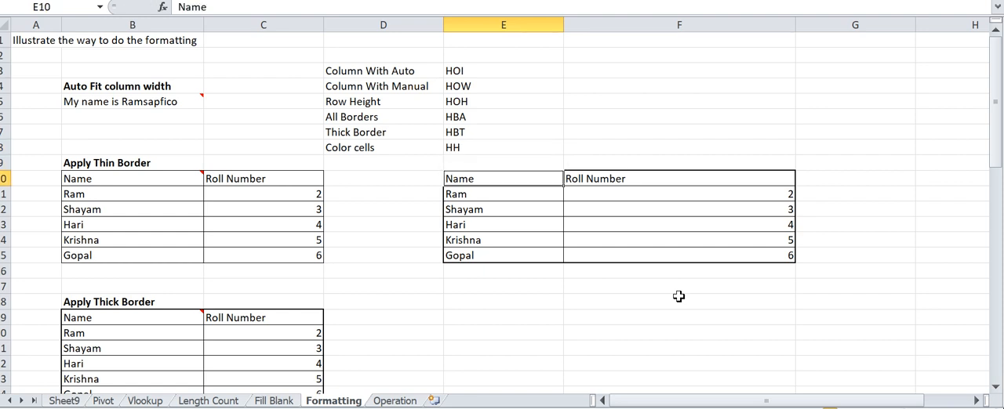
key("Down")
key("Down")
key("Down")
key("Down")
key("Up")
key("Up")
key("Up")
key("Up")
key("Up")
key("Up")
key("Up")
key("Up")
key("Up")
key("Up")
key("Up")
key("Up")
key("Up")
key("Up")
key("Up")
key("Up")
key("Up")
key("Up")
key("Up")
key("Up")
key("Up")
key("Up")
key("Up")
key("Up")
key("Up")
key("Up")
key("Up")
key("Down")
key("Down")
key("Down")
key("Down")
key("Down")
key("Down")
key("Down")
key("Left")
type("Bold")
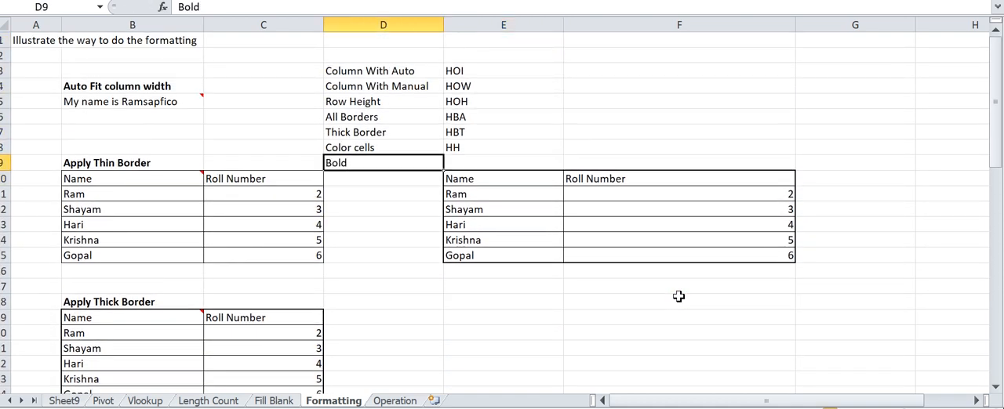
key("Right")
type("C")
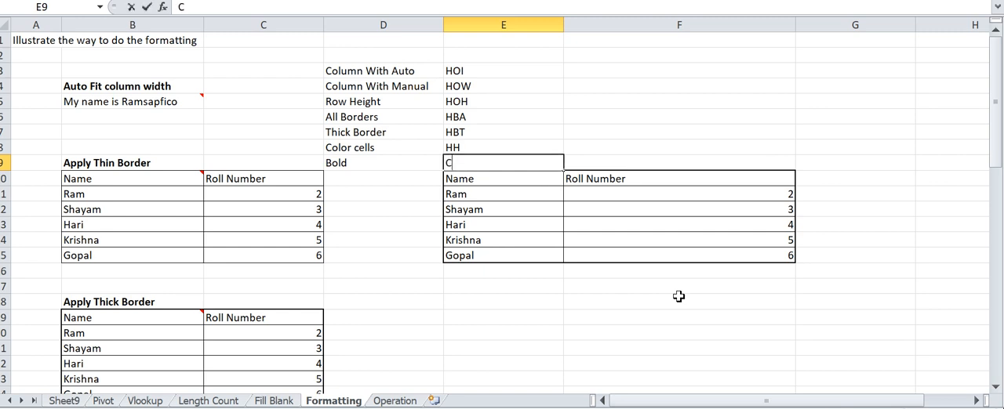
key("BackSpace")
type("CTRL B")
key("Return")
- Add the label "Merge and unmerger" in D2, above the shortcut list, with the shortcut "HMC" in E2
key("Up")
key("Up")
key("Down")
key("Down")
key("Down")
key("Down")
key("Down")
key("Down")
key("Down")
key("Down")
key("Down")
key("Down")
key("Down")
key("Down")
key("Down")
key("Down")
key("Down")
key("Down")
key("Down")
key("Down")
key("Down")
key("Down")
key("Down")
key("Down")
key("Down")
key("Down")
key("Down")
key("Down")
key("Down")
key("Down")
key("Down")
key("Down")
key("Down")
key("Down")
key("Down")
key("Down")
key("Down")
key("Down")
key("Down")
key("Down")
key("Down")
key("Down")
key("Up")
key("Up")
key("Up")
key("Up")
key("Up")
key("Up")
key("Up")
key("Up")
key("Up")
key("Up")
key("Up")
key("Up")
key("Up")
key("Up")
key("Up")
key("Up")
key("Up")
key("Up")
key("Up")
key("Up")
key("Up")
key("Up")
key("Up")
key("Up")
key("Up")
key("Up")
key("Up")
key("Up")
key("Up")
key("Up")
key("Up")
key("Up")
key("Up")
key("Left")
key("Down")
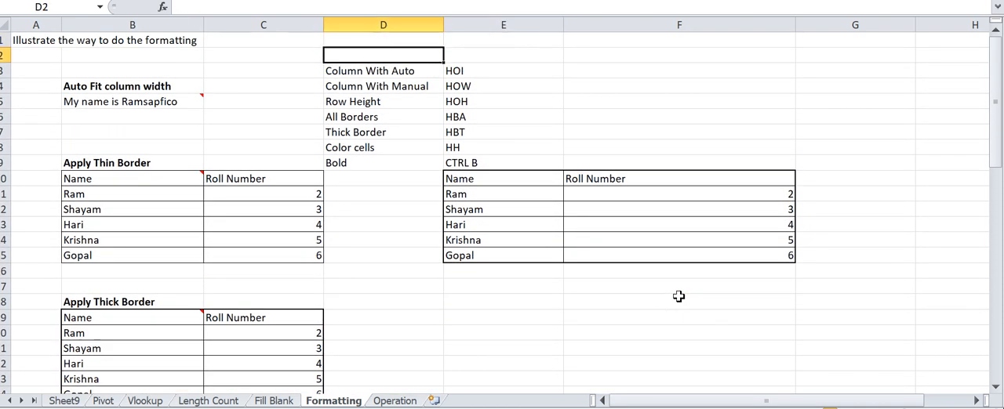
type("Merge and unmerger")
key("Return")
key("Up")
key("Right")
type("HMC")
key("Return")
- Highlight the full shortcut list in D2:E9 for review
key("Up")
key("Left")
key("shift+Right")
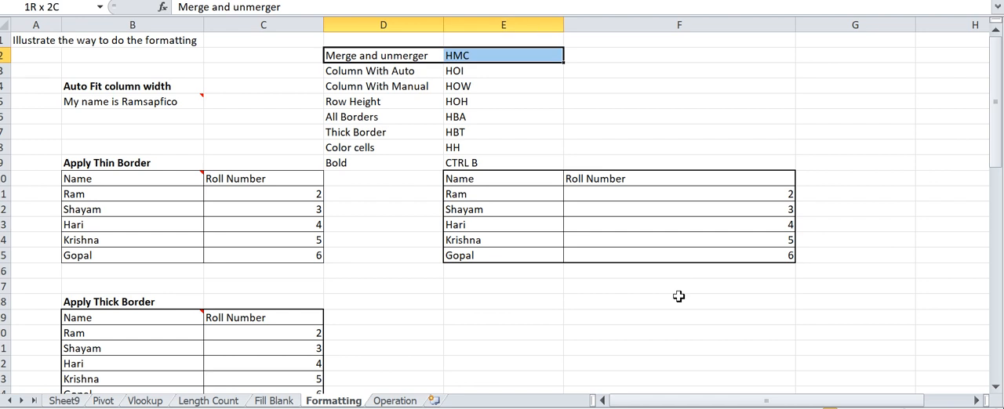
key("shift+Down")
key("shift+Down")
key("shift+Down")
key("shift+Down")
key("shift+Down")
key("shift+Down")
key("shift+Down")
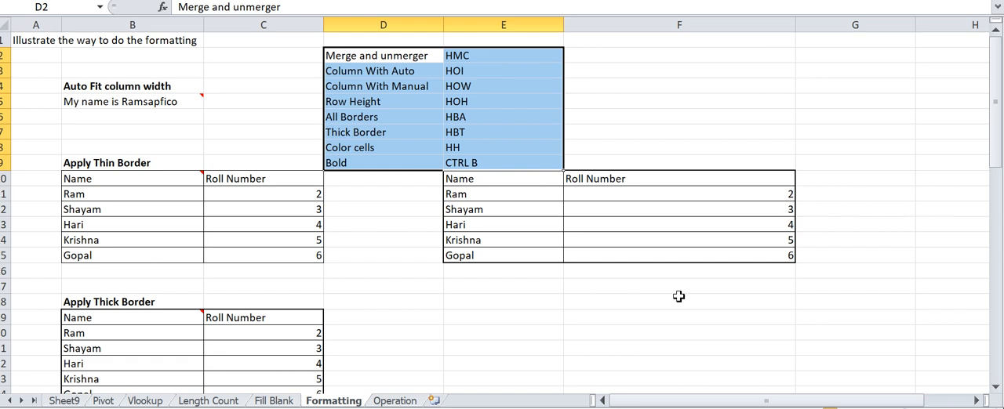
- Copy the Class and Name table in B3:C13 of the Fill Blank sheet to H3
key("ctrl+Page_Up")
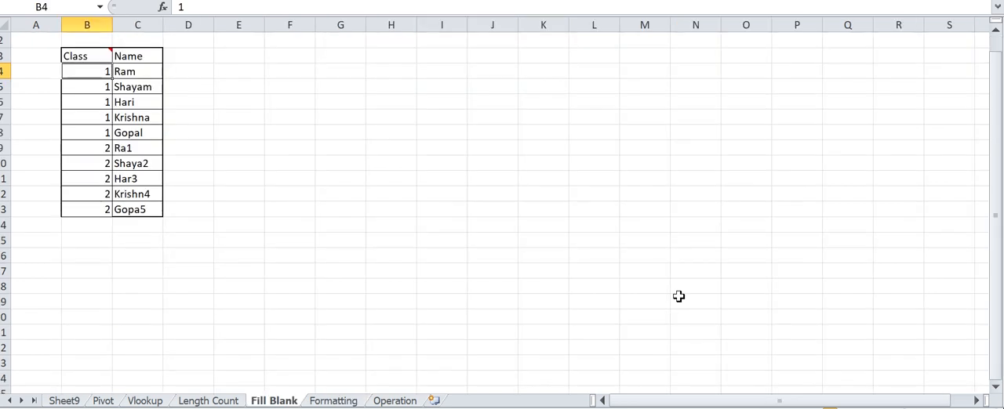
key("Down")
key("Up")
key("Up")
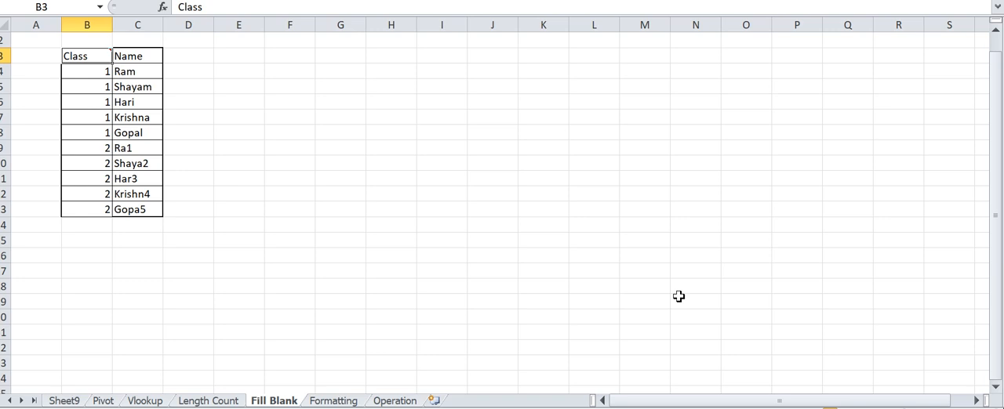
key("shift+Right")
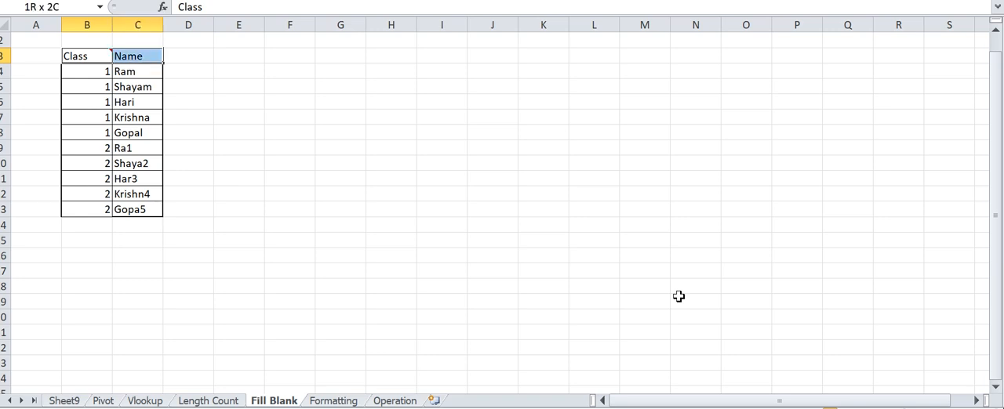
key("shift+Down")
key("shift+Down")
key("shift+Down")
key("shift+Down")
key("shift+Down")
key("shift+Down")
key("shift+Down")
key("shift+Down")
key("shift+Down")
key("shift+Down")
key("ctrl+c")
key("Right")
key("Right")
key("Right")
key("Right")
key("Right")
key("Right")
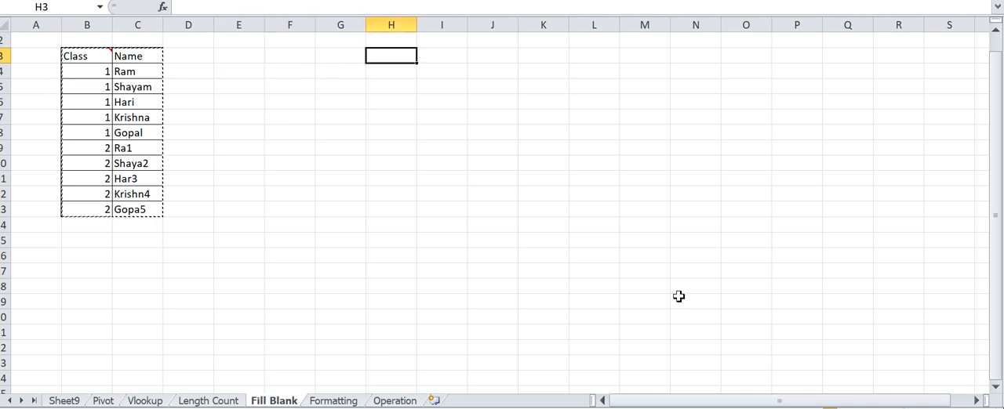
key("shift+F10")
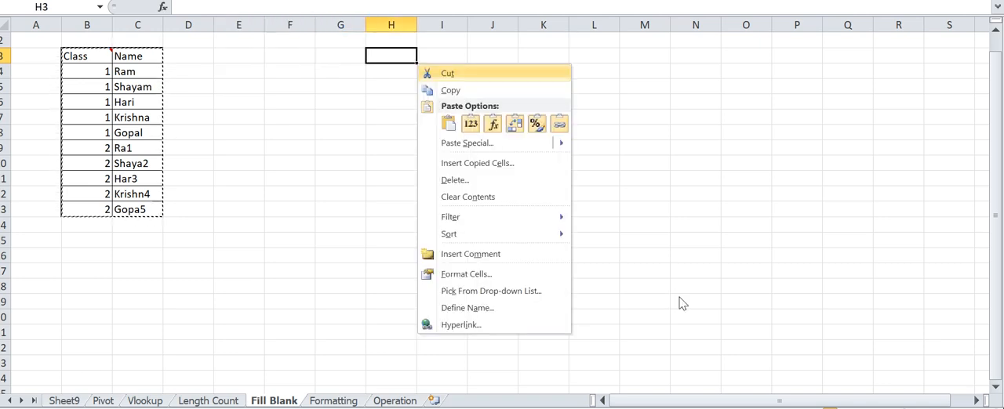
key("p")
- Apply all borders and a thick outer box border to the table copy in H3:I13
key("alt+h")
key("b")
key("a")
key("alt+h")
key("b")
key("t")
- Clear the repeated class numbers in H5:H8, keeping only the first entry of class 1
key("Down")
key("Down")
key("Down")
key("Down")
key("Down")
key("Up")
key("Up")
key("Up")
key("Down")
key("Up")
key("shift+Down")
key("shift+Down")
key("shift+Down")
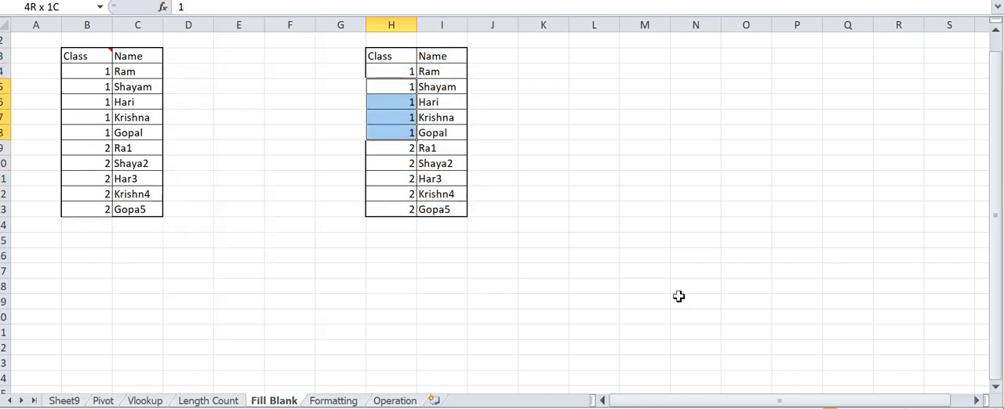
key("Delete")
- Clear the repeated class numbers in H10:H13, keeping only the first entry of class 2
key("Down")
key("Down")
key("Down")
- Examine which blank Class cells belong to each class number, highlighting H4:H8 and H9:H13 in turn
key("Down")
key("Down")
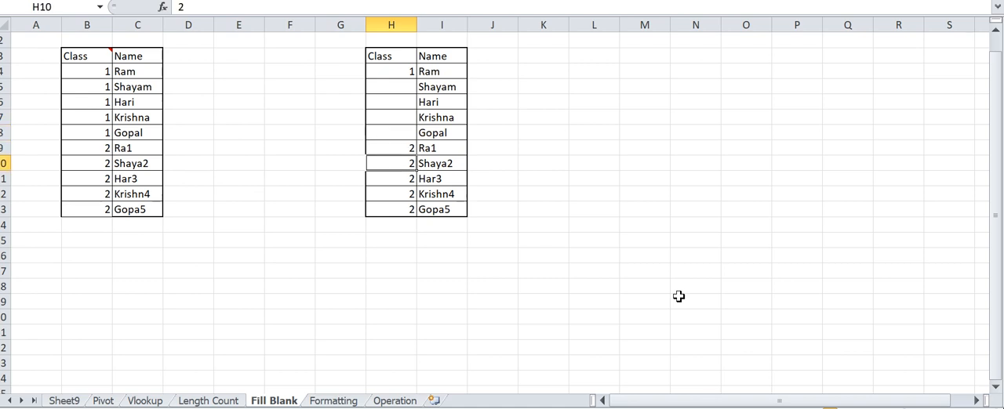
key("shift+Down")
key("shift+Down")
key("shift+Down")
key("Delete")
key("Down")
key("Up")
key("Up")
key("Up")
key("Up")
key("Up")
key("Up")
key("Up")
key("Up")
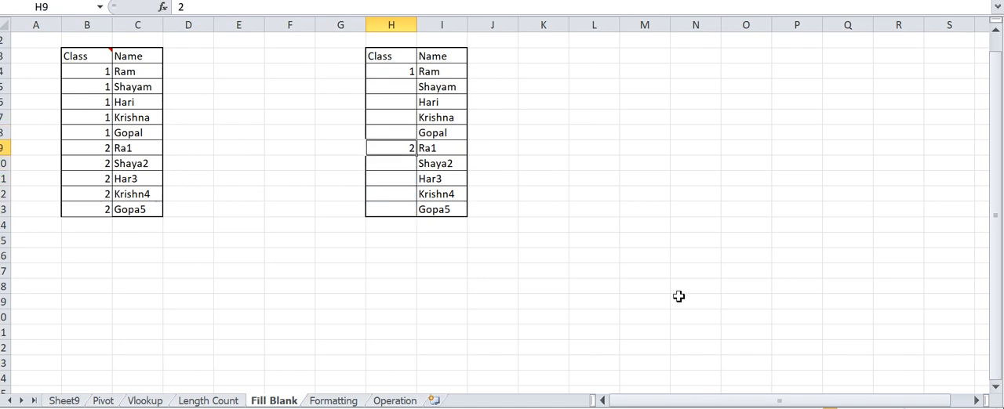
key("Down")
key("Down")
key("Up")
key("shift+Down")
key("shift+Down")
key("shift+Down")
key("shift+Down")
key("shift+Down")
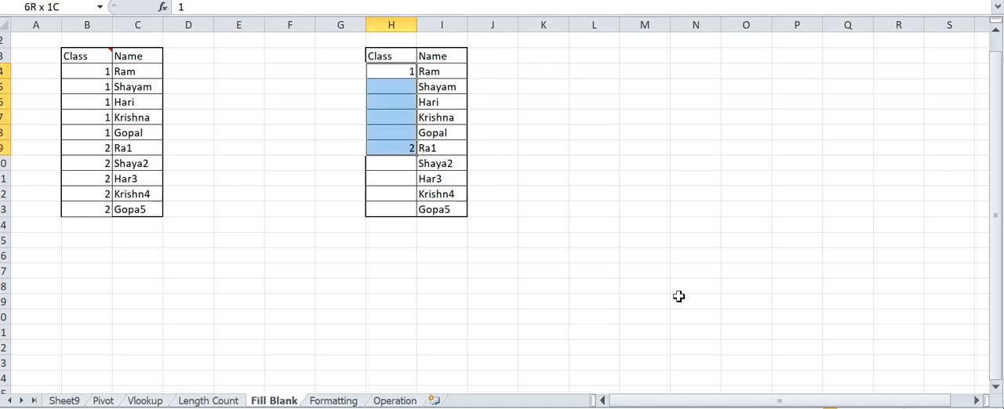
key("shift+Up")
key("Down")
key("Down")
key("Down")
key("Down")
key("Down")
key("Down")
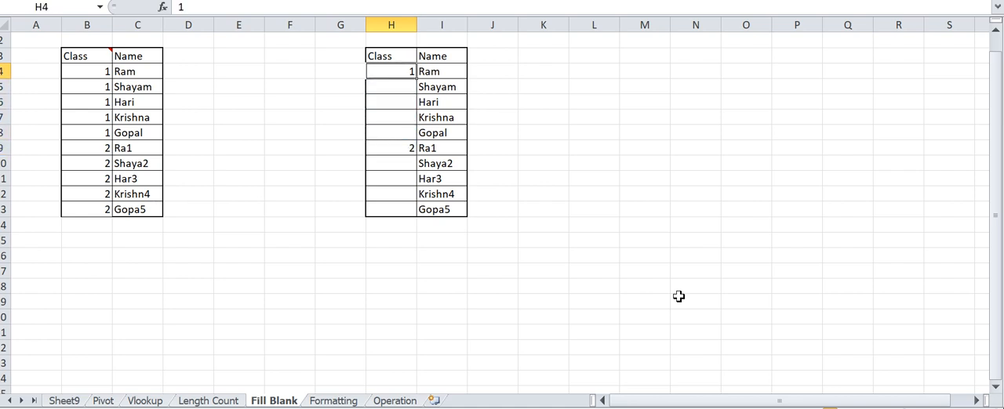
key("Up")
key("shift+Down")
key("shift+Down")
key("shift+Down")
key("shift+Down")
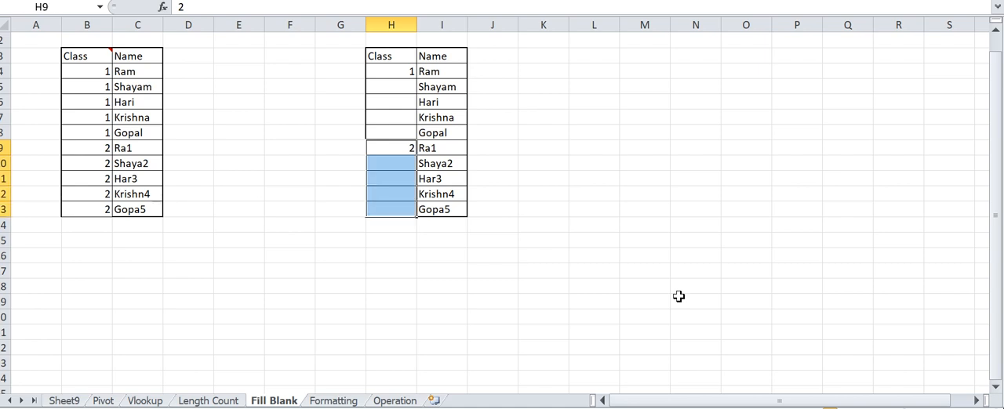
key("Down")
key("Up")
key("Up")
key("Up")
key("Up")
key("Up")
key("Up")
key("Up")
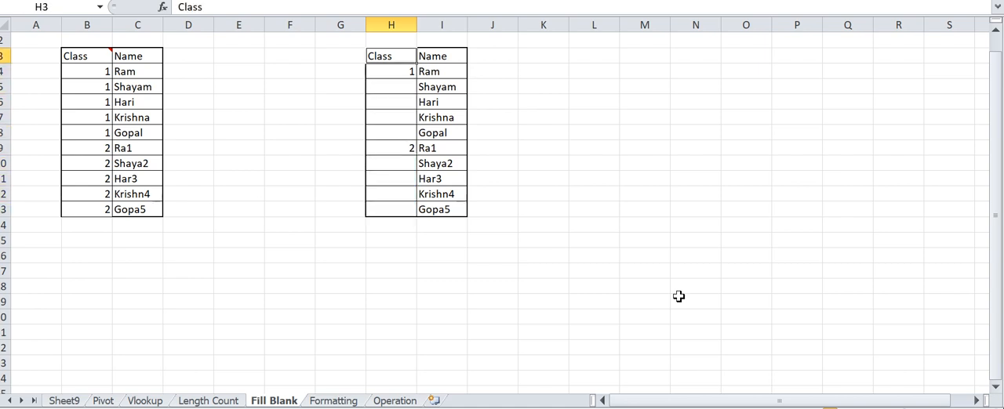
key("shift+Right")
key("shift+Down")
key("shift+Down")
key("shift+Down")
key("shift+Down")
key("shift+Down")
key("shift+Down")
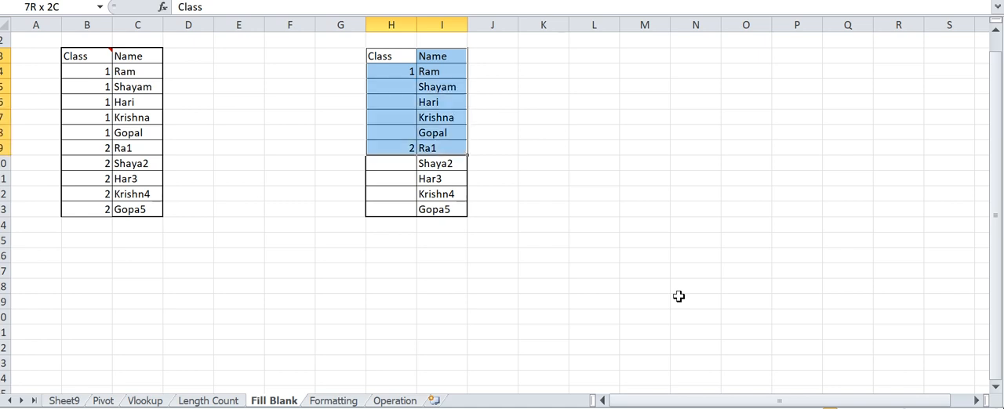
key("ctrl+shift+Down")
key("Up")
key("Up")
key("Down")
key("Down")
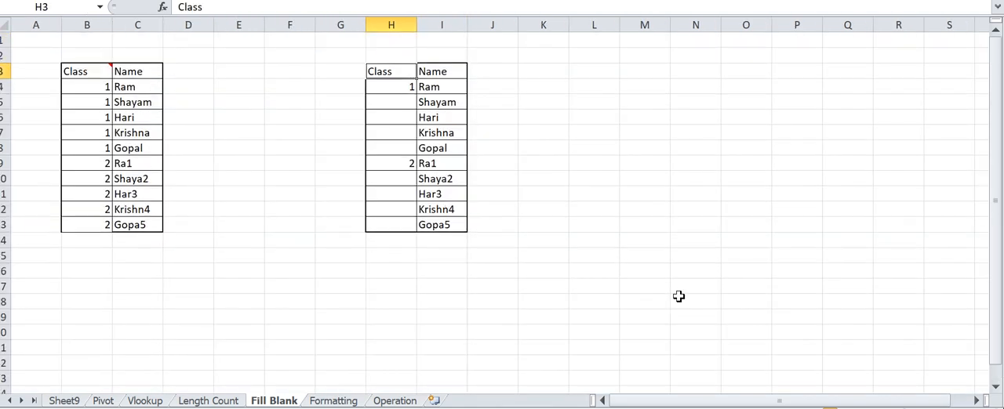
- Add filters to the headers of the Class and Name table in H3:I13
key("shift+Right")
key("shift+Down")
key("shift+Down")
key("shift+Down")
key("shift+Down")
key("shift+Down")
key("shift+Down")
key("shift+Down")
key("shift+Down")
key("shift+Down")
key("shift+Down")
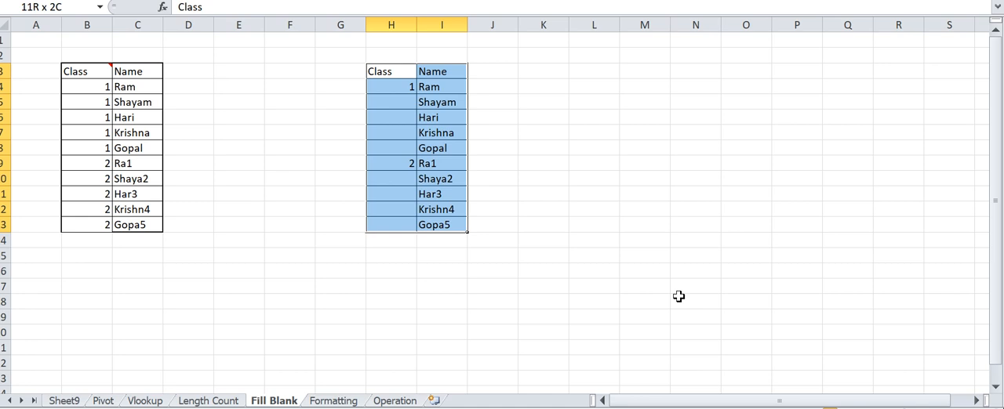
key("ctrl+shift+l")
- Note the filter shortcut as CTRL+SHIFT+L in cell K4
key("Up")
key("Up")
key("Right")
key("Right")
key("Right")
key("Down")
key("Down")
key("Down")
type("CTR")
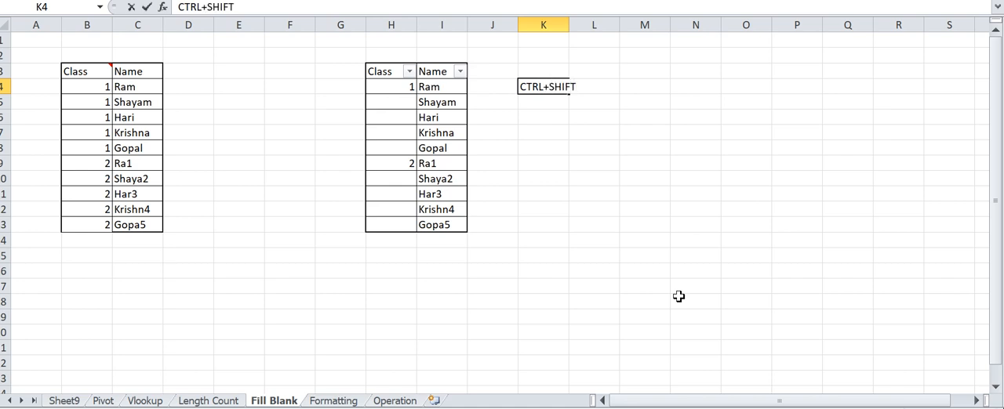
key("Return")
- Remove the filters from the table in H3:I13 and add them again
key("Up")
key("Up")
key("Left")
key("Left")
key("Left")
key("shift+Right")
key("shift+Down")
key("shift+Down")
key("shift+Down")
key("shift+Down")
key("shift+Down")
key("shift+Down")
key("shift+Down")
key("shift+Down")
key("shift+Down")
key("shift+Down")
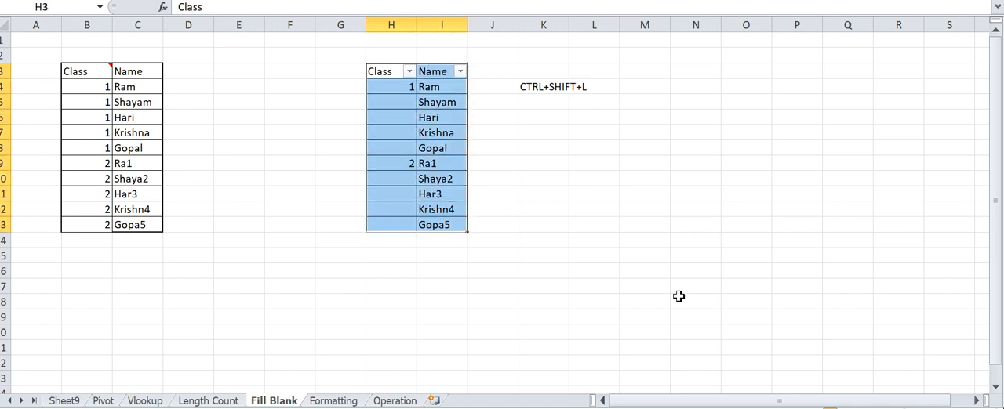
key("ctrl+shift+l")
key("ctrl+shift+l")
- Enter the formula =H4 in blank Class cell H5 and copy that cell
key("Down")
key("Up")
key("Up")
key("Down")
key("Down")
key("Down")
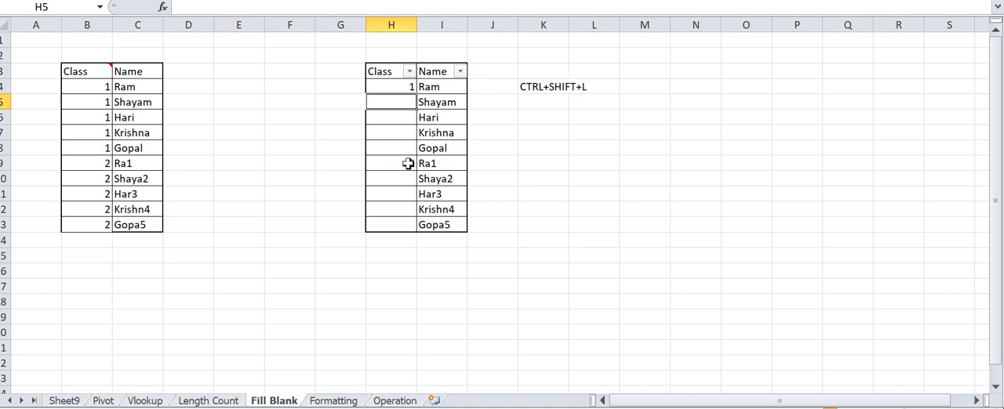
type("=")
key("Up")
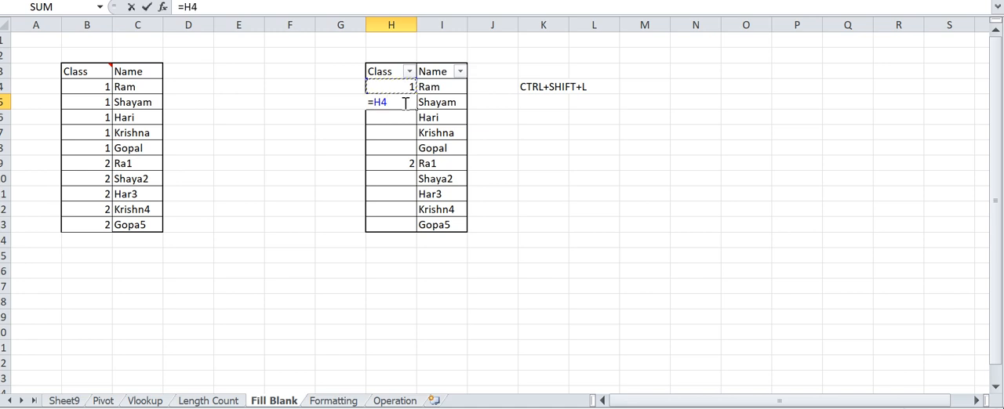
key("Return")
left_click(403, 103)
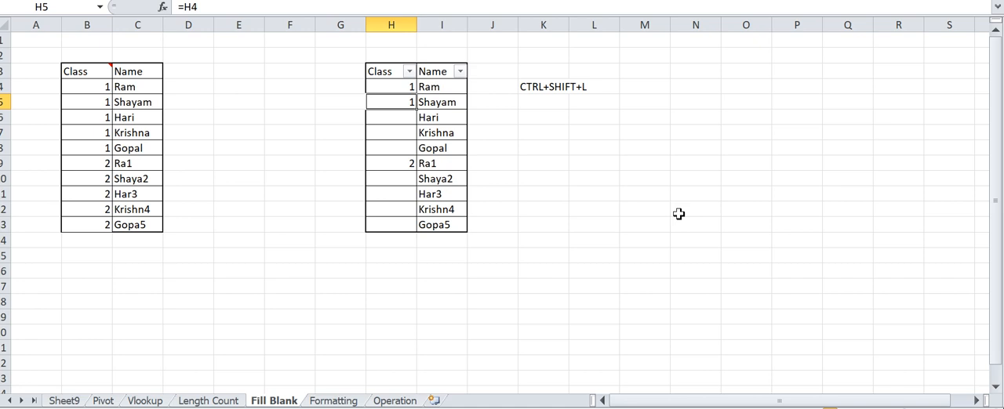
key("ctrl+c")
- Filter the Class column of the second table to show only the blank entries
key("Up")
key("Up")
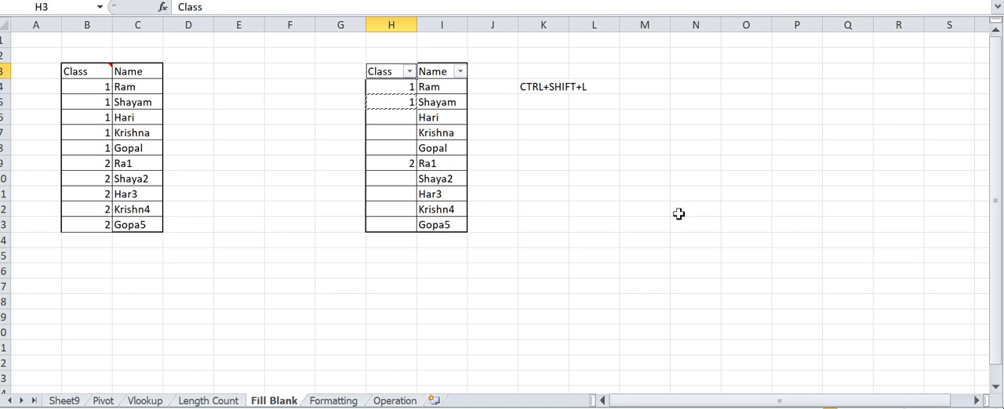
key("alt+Down")
key("Down")
key("Down")
key("Down")
key("Down")
key("Down")
key("Down")
key("Down")
key("space")
key("Down")
key("space")
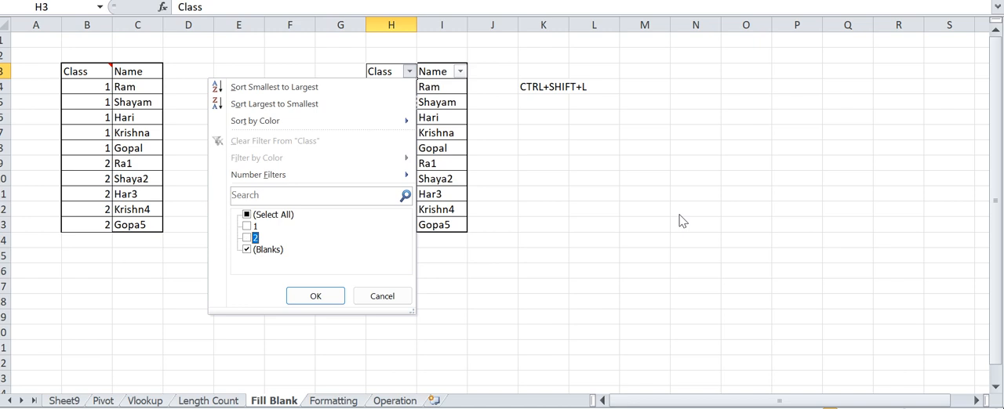
key("Tab")
key("Return")
- Paste the copied formula into the visible blank Class cells from H6 to H13 and reset the filter to show all rows
key("Down")
key("shift+Down")
key("shift+Down")
key("shift+Down")
key("shift+Down")
key("shift+Down")
key("shift+Down")
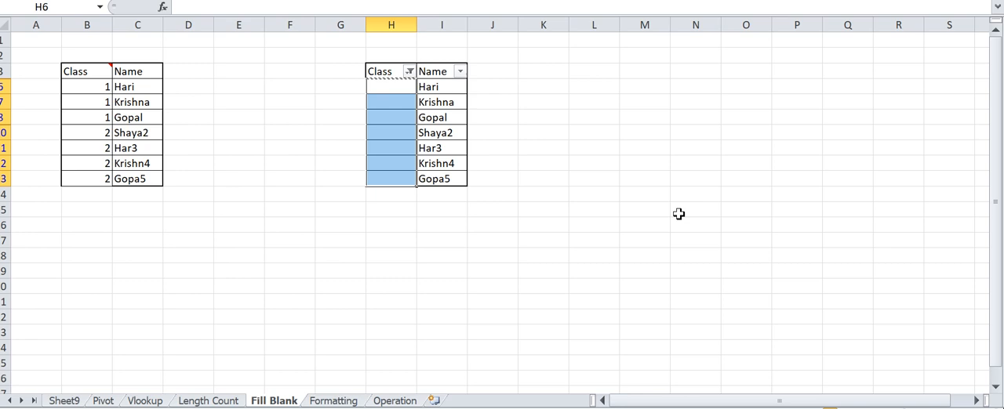
key("ctrl+v")
key("Up")
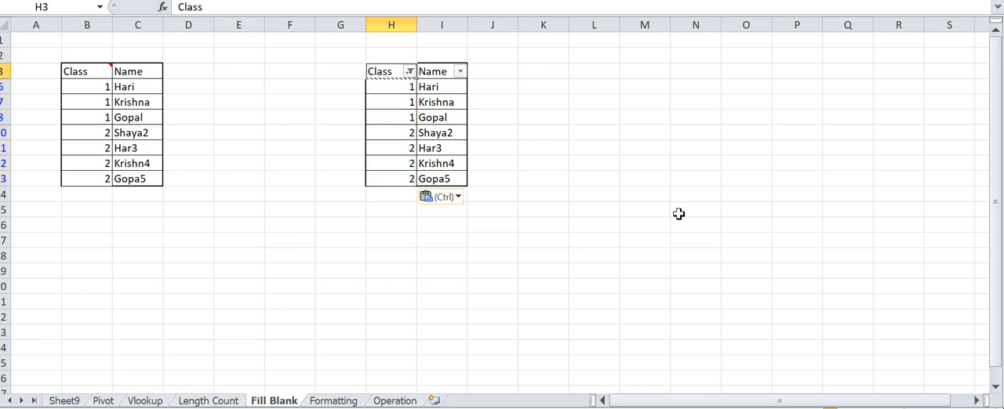
key("ctrl+shift+l")
key("ctrl+shift+l")
- Examine the formulas filled into the Class column of the second table
key("Down")
key("Down")
key("Down")
key("Down")
key("Down")
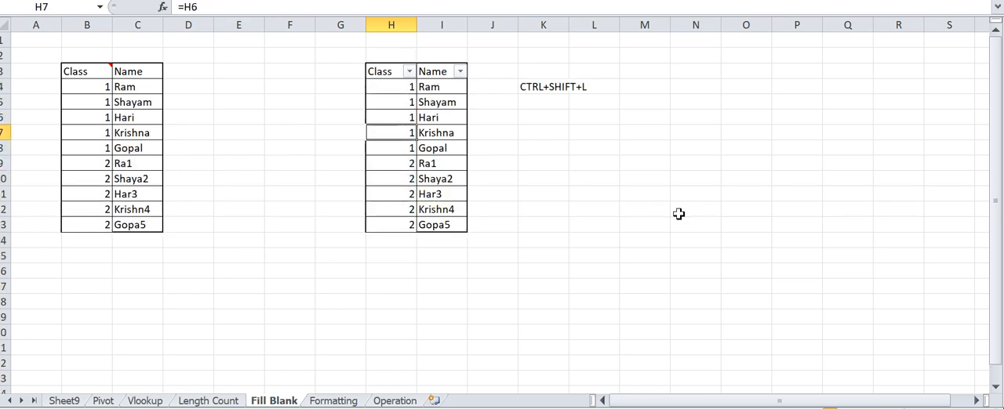
key("Up")
key("Up")
key("Up")
key("Down")
key("Down")
key("Down")
key("Down")
key("Down")
key("Down")
key("Down")
key("Down")
key("Down")
key("Down")
key("Down")
key("Down")
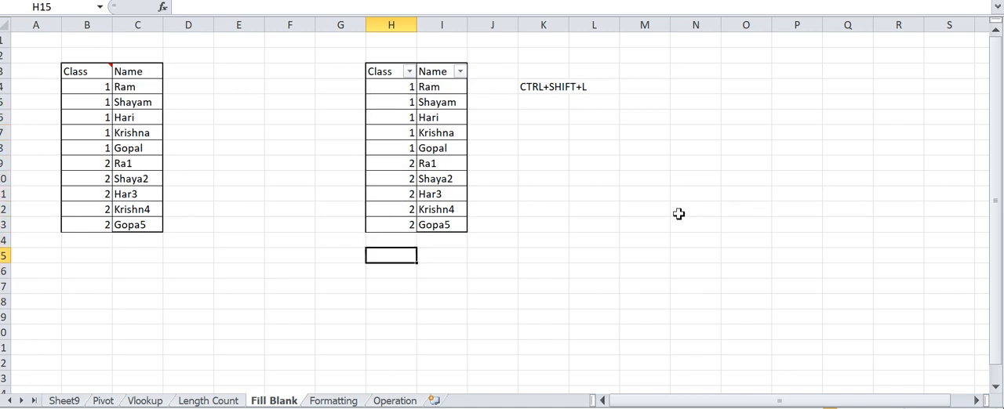
key("Up")
key("Up")
key("Up")
key("Up")
key("Down")
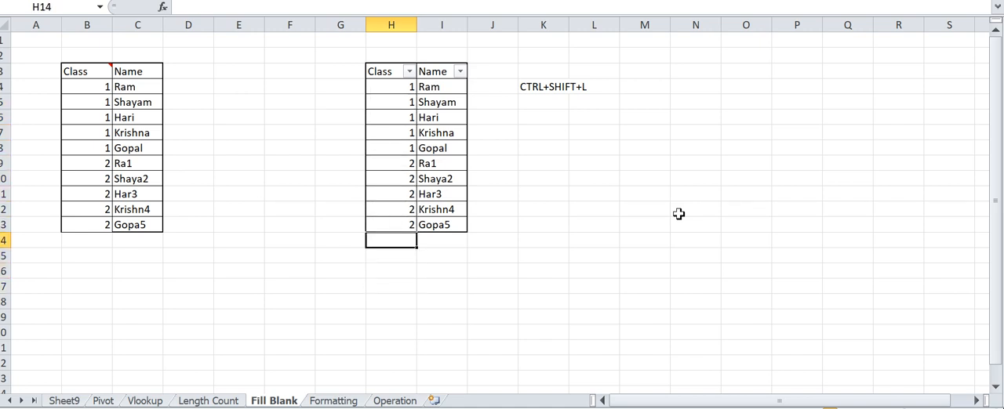
key("shift+Down")
key("shift+Down")
key("shift+Down")
key("shift+Down")
key("shift+Up")
key("shift+Up")
key("shift+Up")
key("shift+Up")
- Clear the repeated class 1 entries in H5:H8
key("Up")
key("Down")
key("shift+Down")
key("shift+Down")
key("shift+Down")
key("Up")
key("Up")
key("Up")
key("Up")
key("Up")
key("Up")
key("Up")
key("Up")
key("Up")
key("Up")
key("Down")
key("shift+Down")
key("shift+Down")
- Clear the repeated class 2 entries in H10:H13
key("shift+Down")
key("Delete")
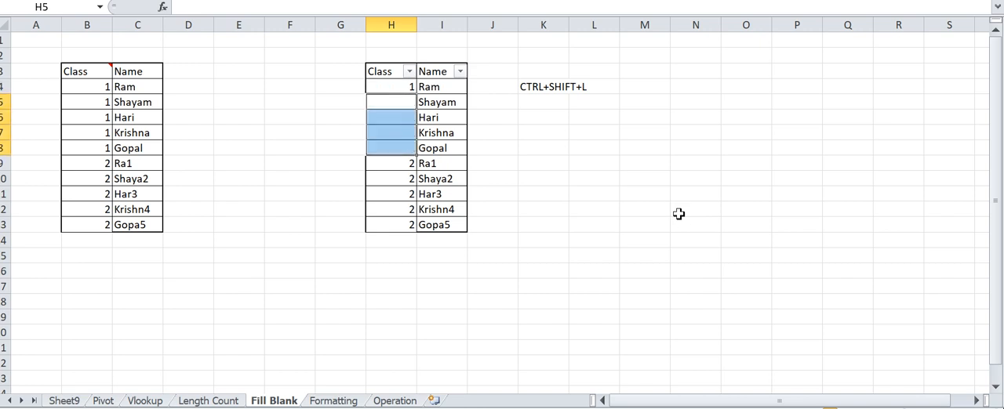
key("Down")
key("Down")
key("Down")
key("Down")
key("Down")
- Fill the class number 1 from H4 down through H8
key("shift+Down")
key("shift+Down")
key("shift+Down")
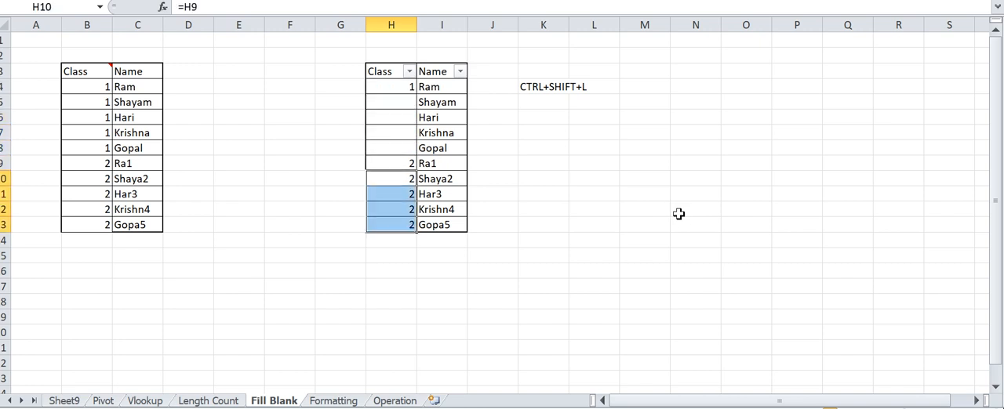
key("Delete")
key("Up")
key("Up")
key("Up")
key("Up")
key("Up")
key("Up")
- Fill the class number 2 from H9 down through H13
key("shift+Down")
key("shift+Down")
key("shift+Down")
key("shift+Down")
key("Down")
key("Down")
key("Down")
key("Down")
key("Down")
key("shift+Down")
key("shift+Down")
key("shift+Down")
key("shift+Down")
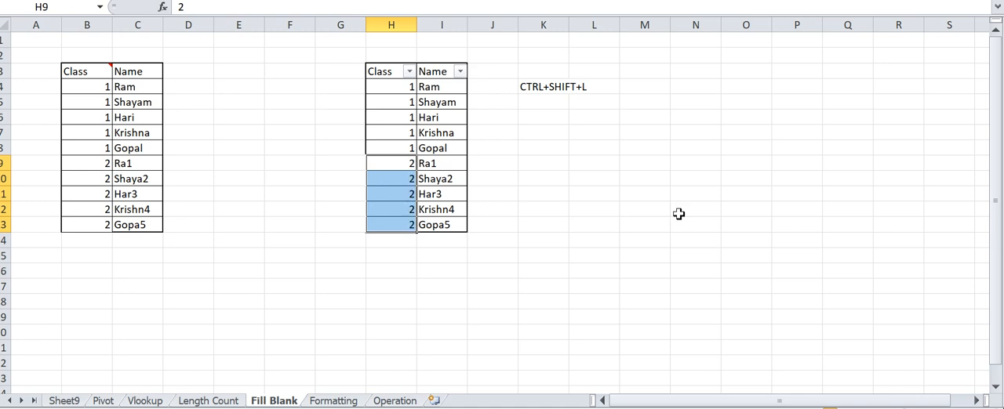
- Check the filled Class values in H4:H13 of the second table
key("Down")
key("Down")
key("Up")
key("Up")
key("Up")
key("Up")
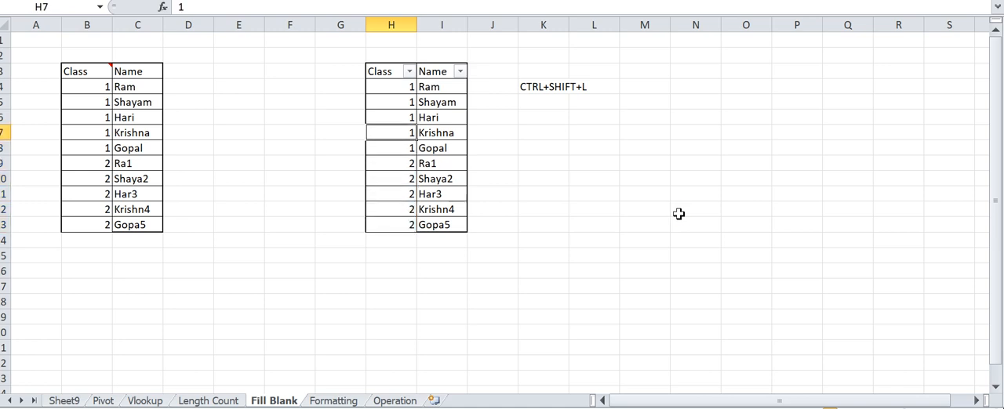
key("Up")
key("Up")
key("Up")
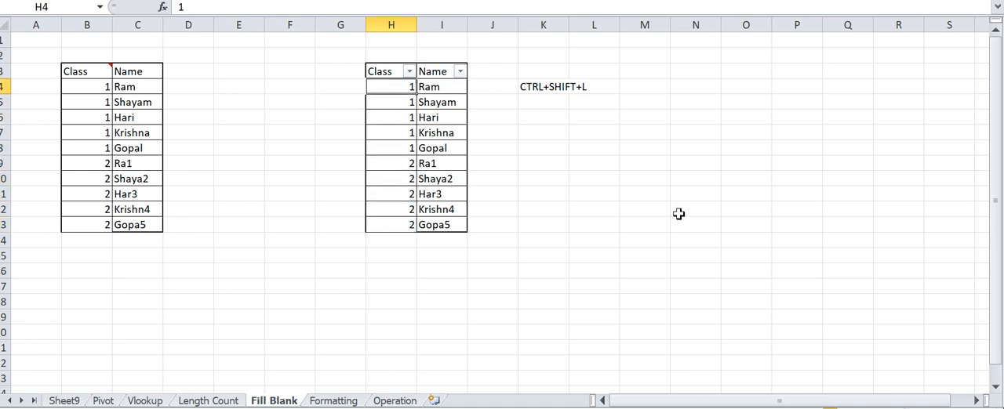
key("Left")
key("Left")
key("Left")
key("Left")
key("Left")
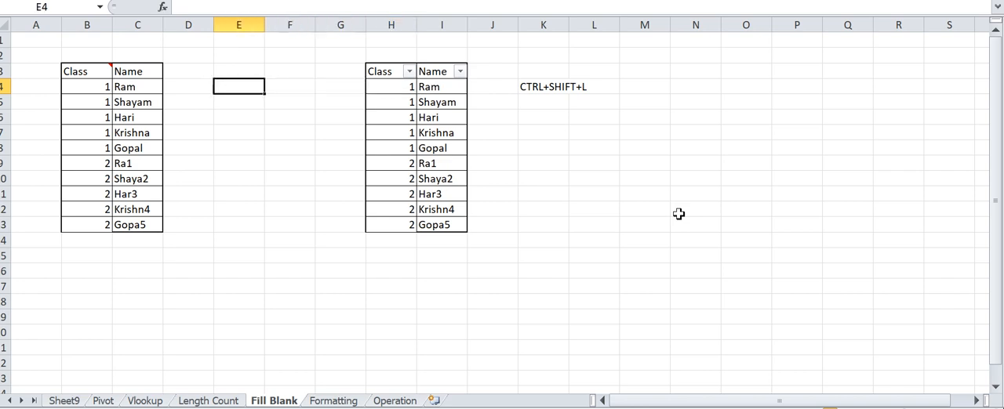
key("Right")
key("Right")
key("Right")
key("Right")
key("Right")
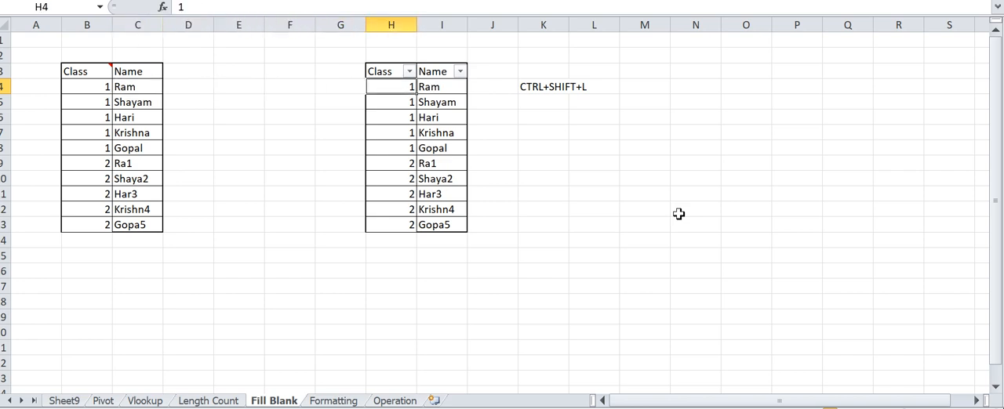
key("Down")
key("Up")
- On the Length Count sheet, enter =LEN(B4) in E4 to count the characters of the text in B4
key("ctrl+Page_Up")
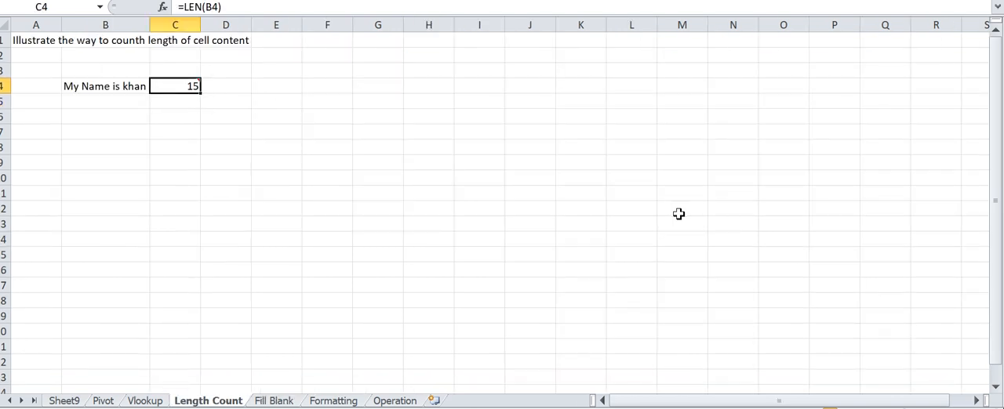
key("Left")
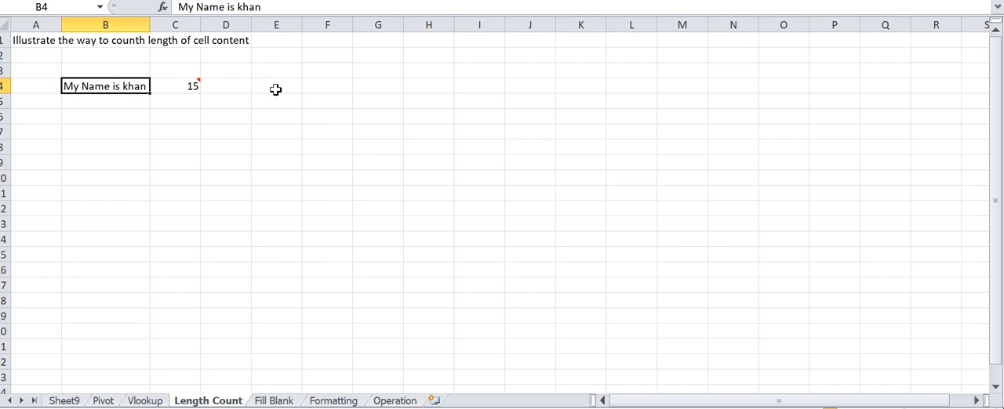
left_click(275, 90)
type("=len")
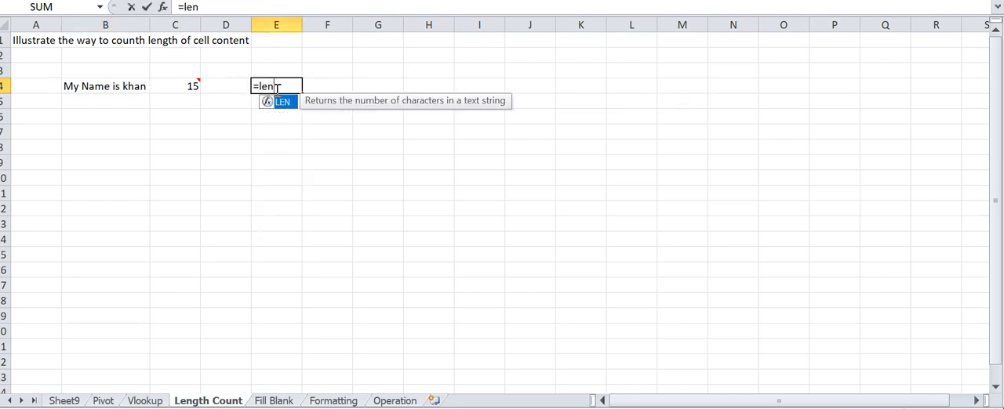
key("Tab")
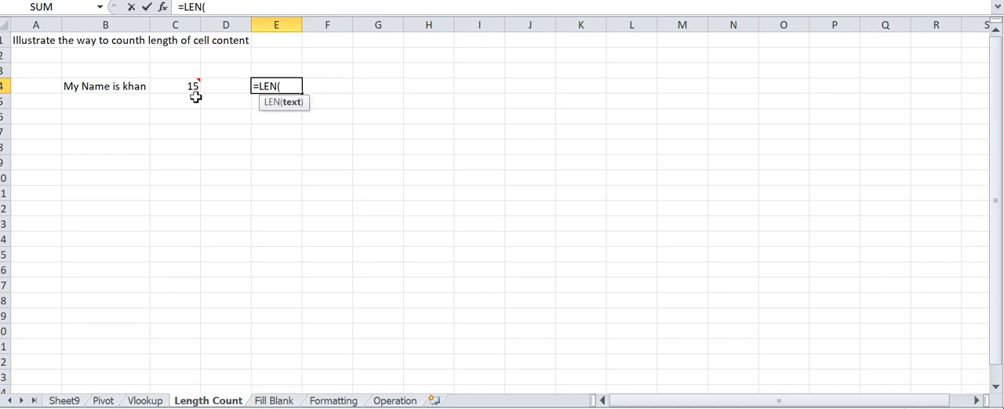
left_click(108, 90)
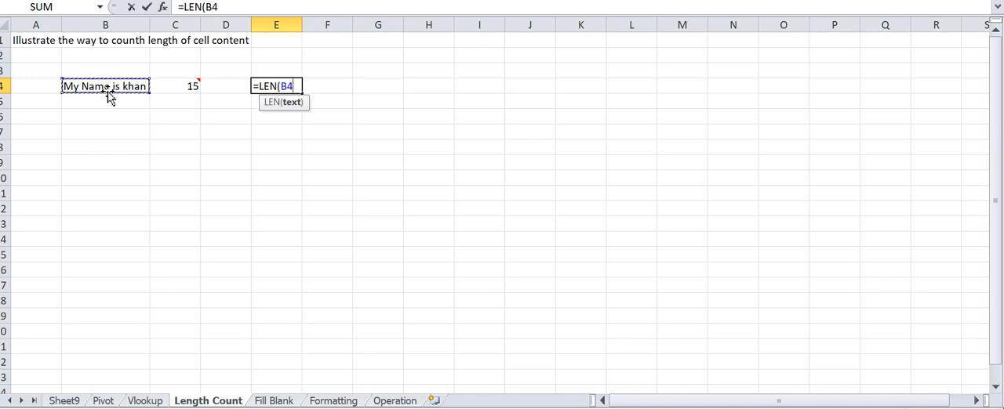
type(")")
key("Return")
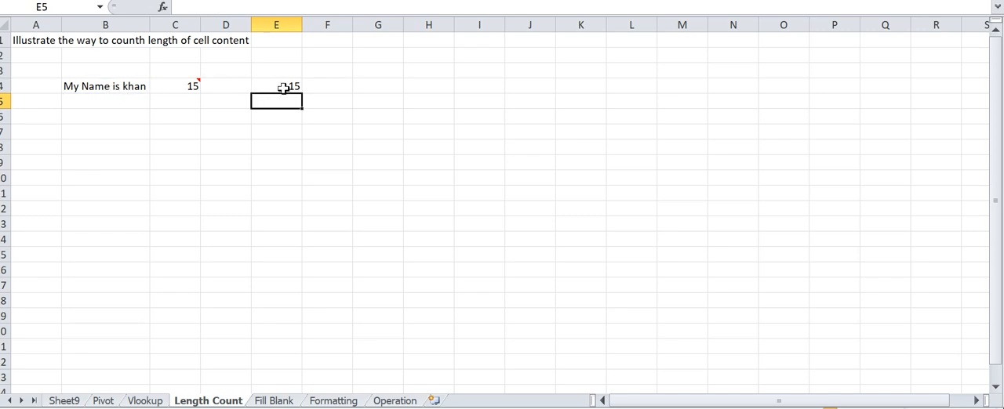
- Compare the text in B4 with the LEN formula result in E4
left_click(94, 89)
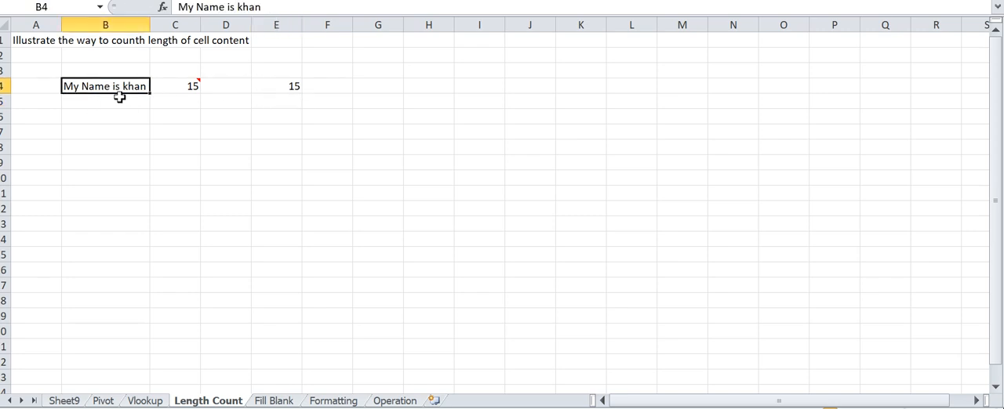
left_click(304, 86)
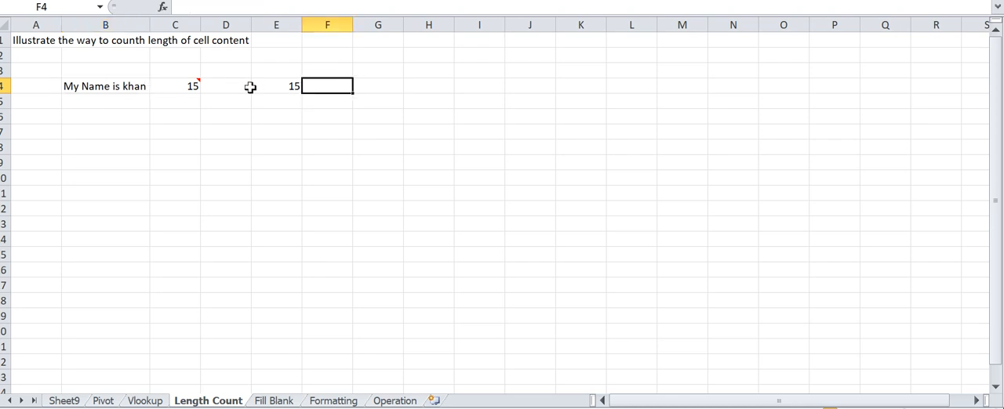
left_click(276, 88)
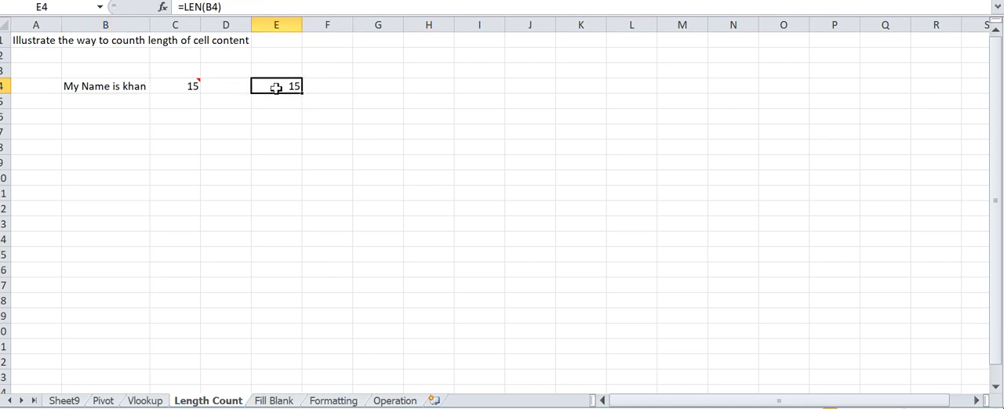
- On the Vlookup sheet, clear the existing lookup results in J5:J9
key("ctrl+Page_Up")
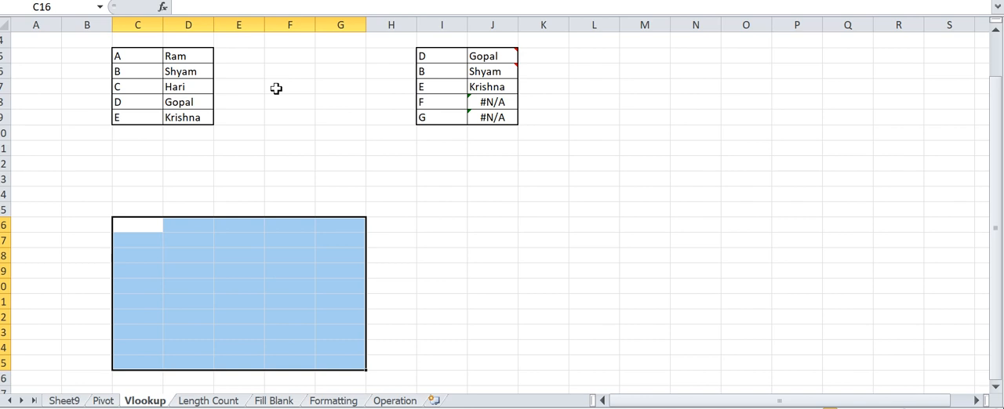
key("Up")
key("Up")
key("Up")
key("Up")
key("Up")
key("Up")
key("Up")
key("Up")
key("Up")
key("Up")
key("Up")
key("Up")
key("Up")
key("Up")
key("Up")
key("Down")
key("Down")
key("Down")
key("Down")
key("Right")
key("Right")
key("Right")
key("Right")
key("Right")
key("Right")
key("Right")
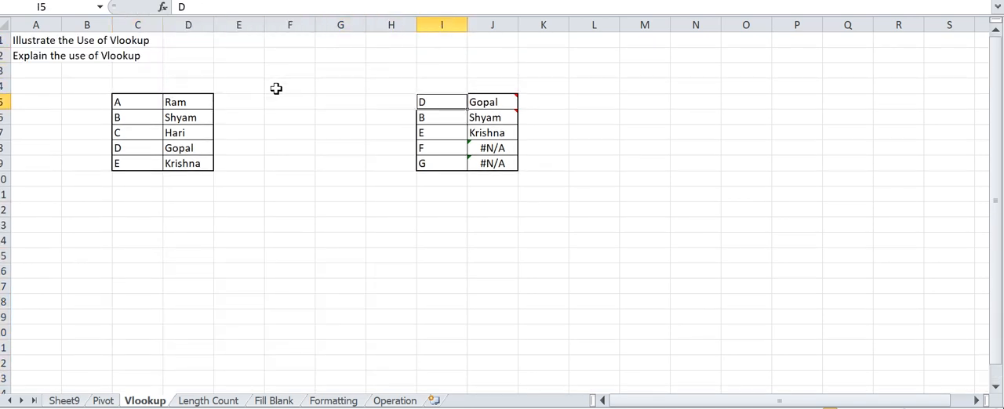
key("Down")
key("Up")
key("shift+Down")
key("shift+Down")
key("shift+Down")
key("shift+Down")
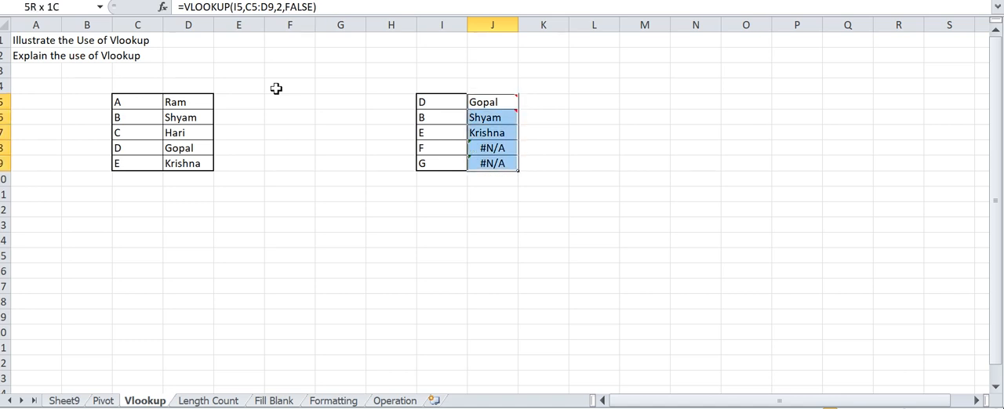
key("Delete")
- Examine the source table in C5:D9, matching each letter code with the name beside it
key("Left")
key("Left")
key("Left")
key("Left")
key("Left")
key("Left")
key("Left")
key("Left")
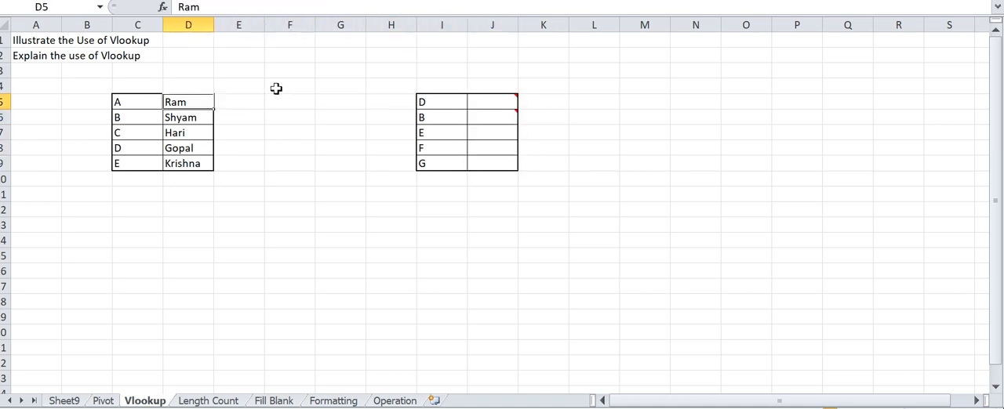
key("Right")
key("Right")
key("Right")
key("Left")
key("Left")
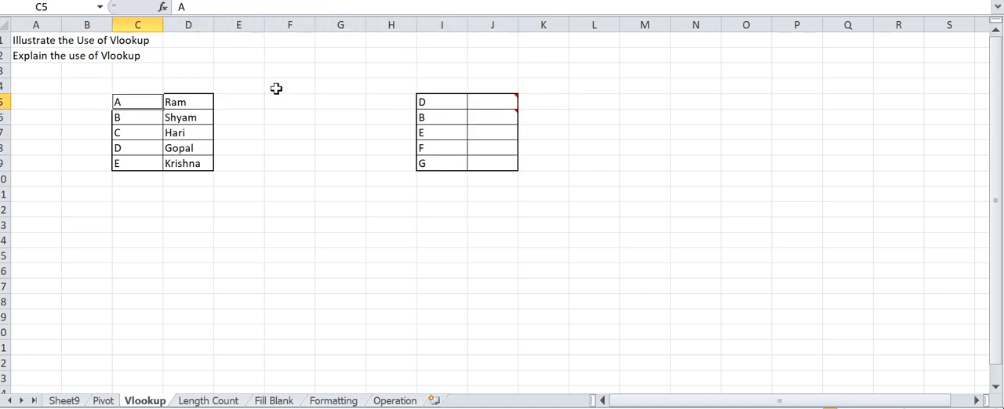
key("shift+Right")
key("shift+Down")
key("shift+Down")
key("shift+Down")
key("shift+Down")
key("shift+Down")
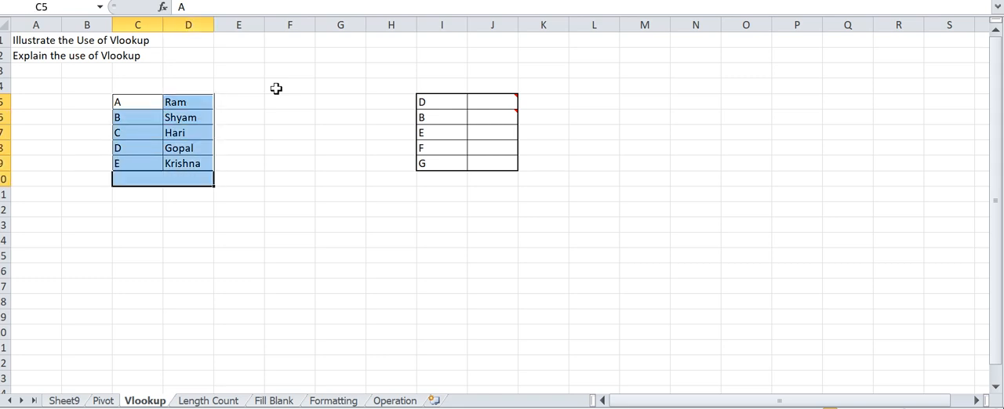
left_click(123, 99)
left_click(195, 105)
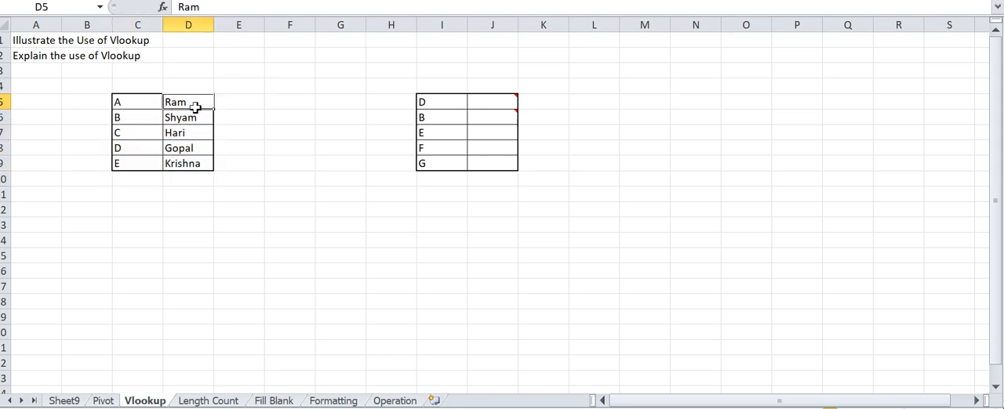
left_click(144, 117)
left_click(185, 119)
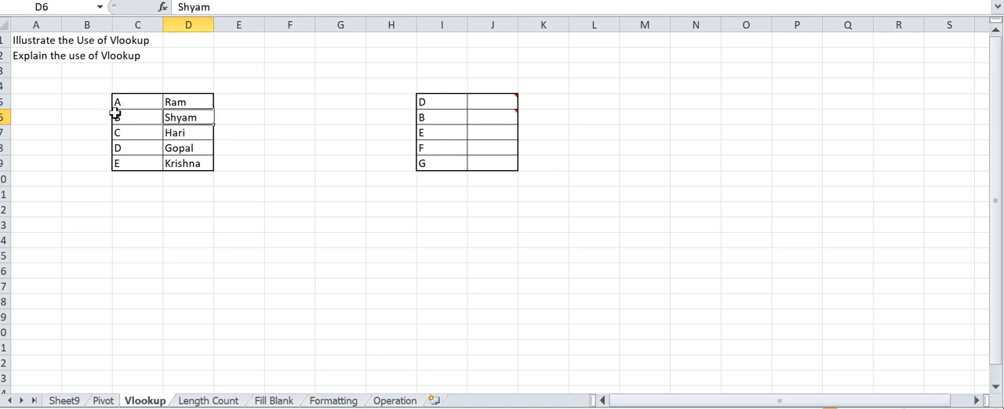
- Start a VLOOKUP formula in J5 with I5 as the lookup value
left_click(437, 104)
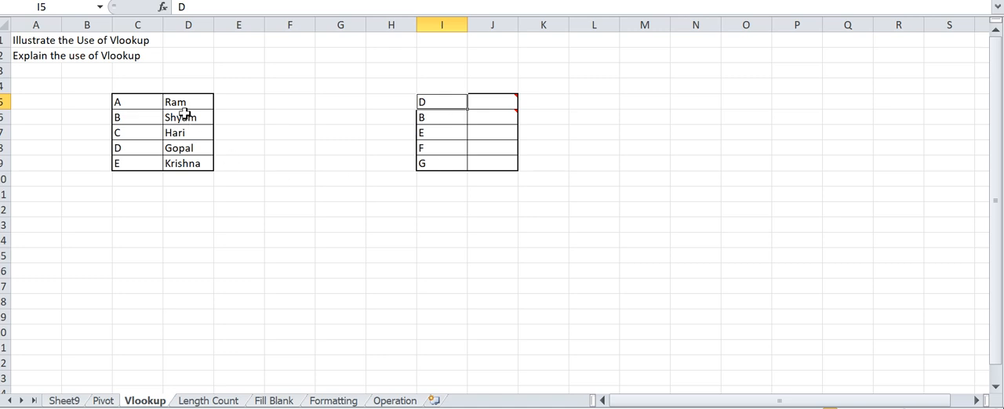
left_click(480, 102)
type("=v")
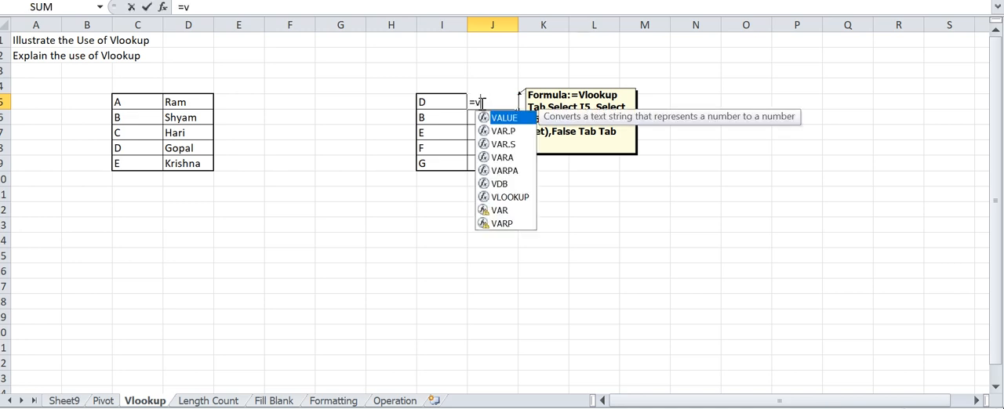
type("loo")
key("Tab")
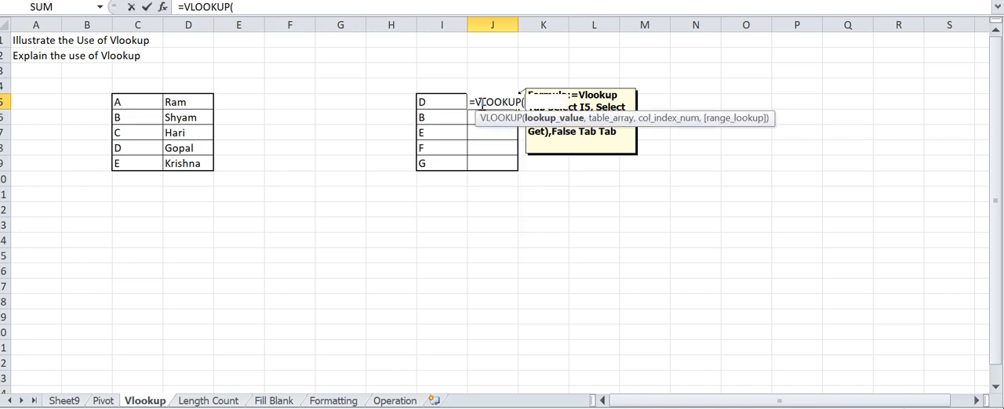
left_click(439, 102)
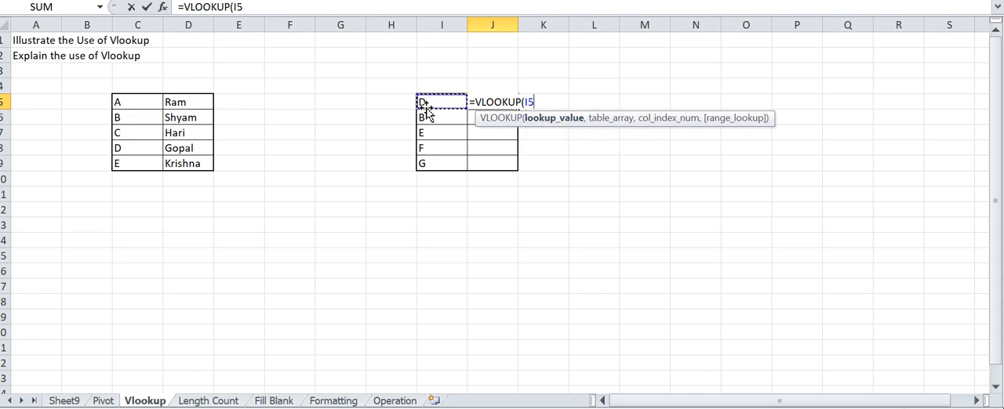
type(",")
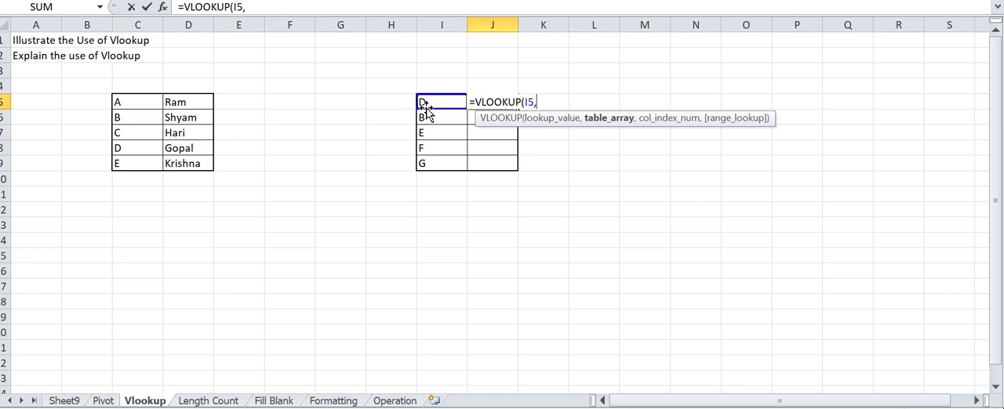
- Set the VLOOKUP table array to C5:D9, locked as the absolute reference $C$5:$D$9
left_click(141, 101)
left_click_drag(141, 100, 199, 164)
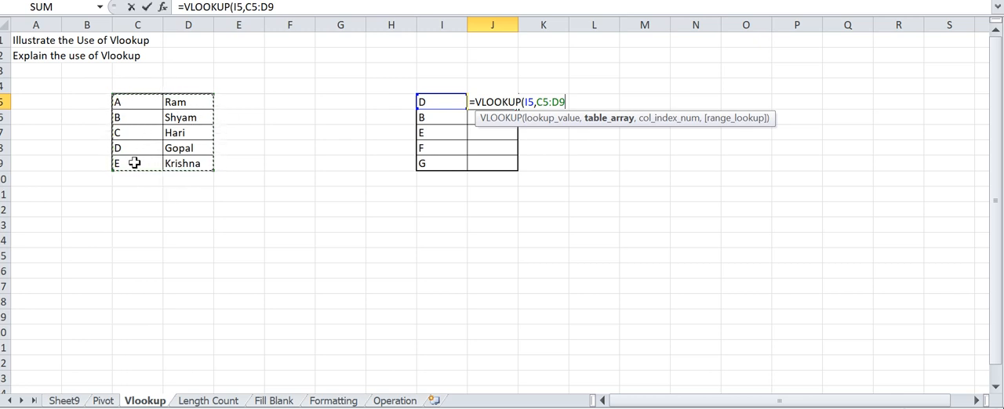
key("F4")
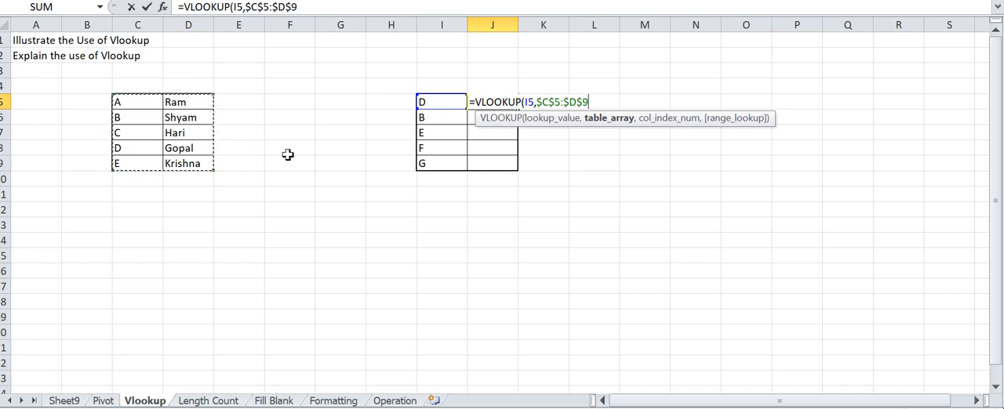
type(",")
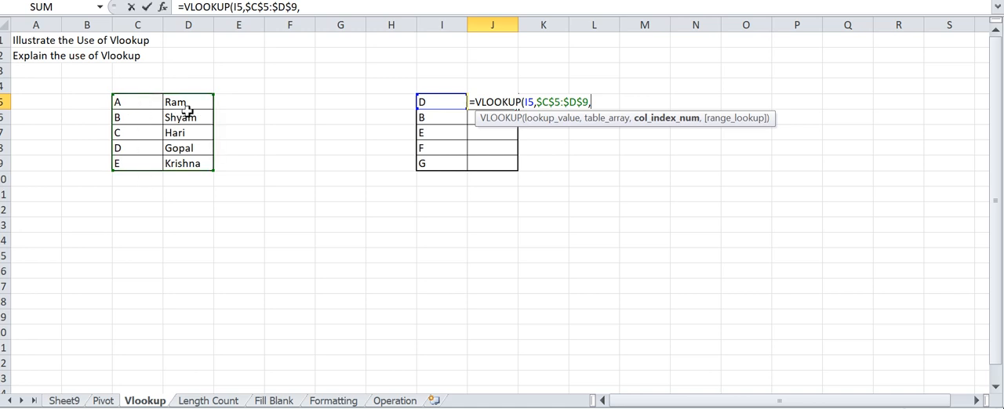
- Complete the VLOOKUP formula in J5 with column index 2 and FALSE for an exact match
type("2,")
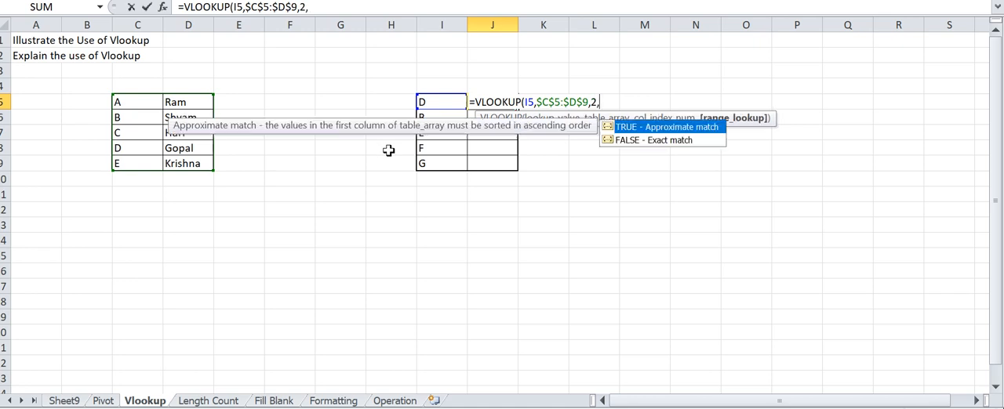
left_click(632, 141)
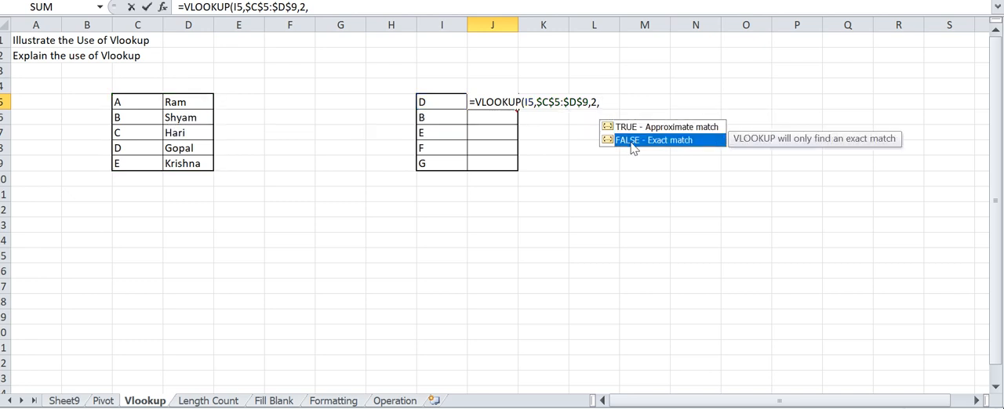
double_click(632, 141)
type(")")
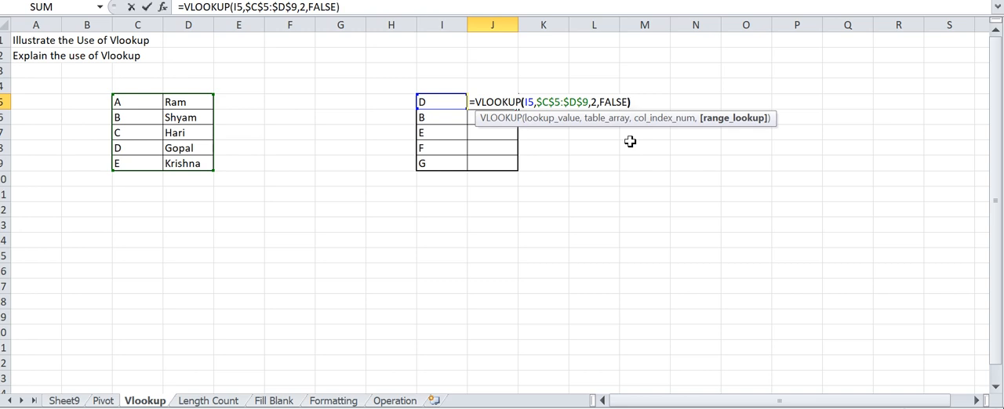
key("Return")
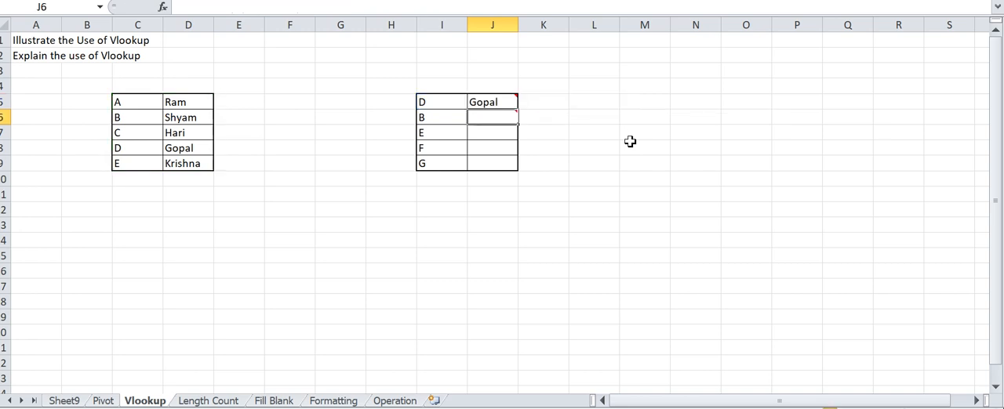
- Copy the VLOOKUP formula from J5 into J6:J9
left_click(426, 102)
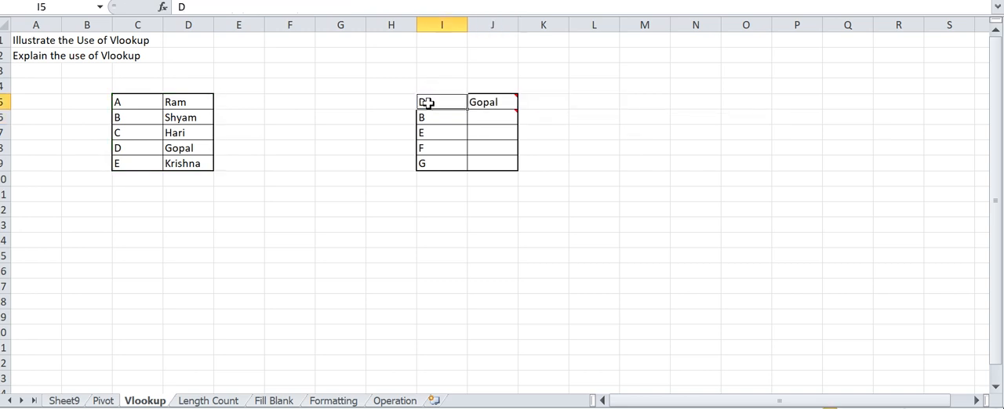
left_click(487, 102)
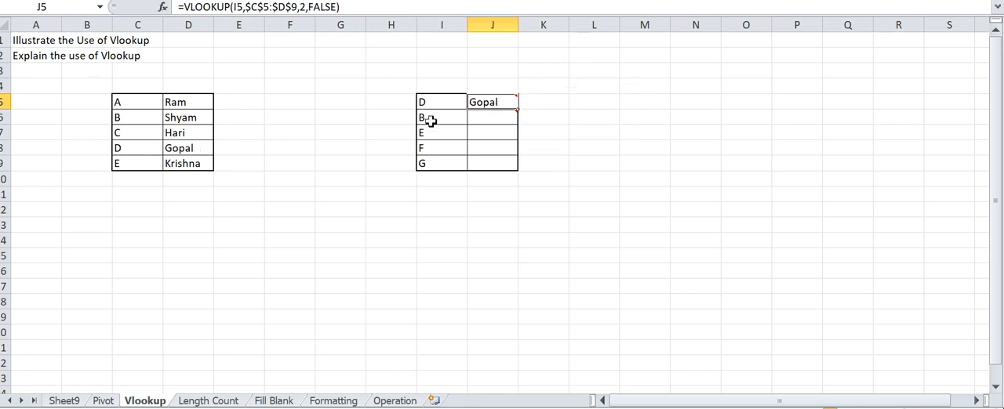
key("ctrl+c")
left_click(504, 120)
key("shift+Down")
key("shift+Down")
key("shift+Down")
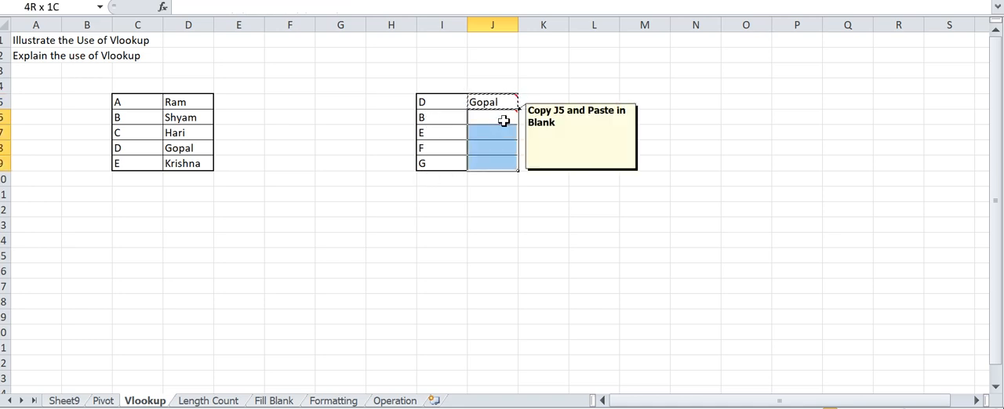
key("ctrl+v")
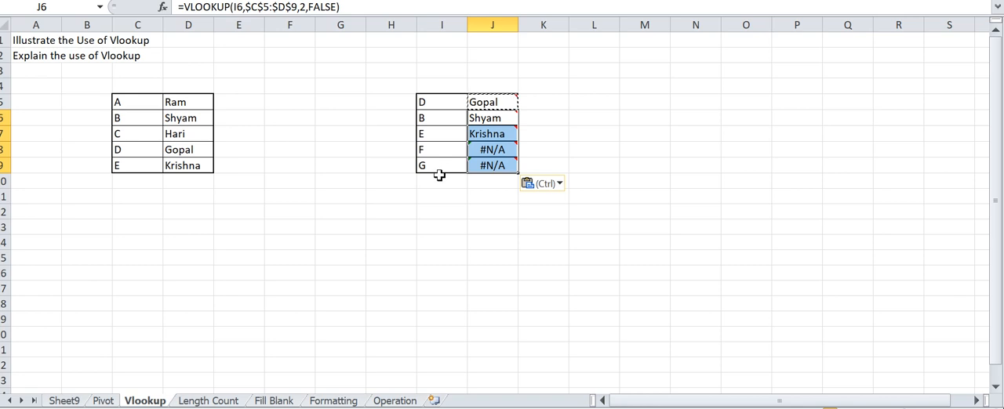
- Check the lookup value in I8 and its VLOOKUP formula in J8
left_click(472, 197)
left_click(437, 152)
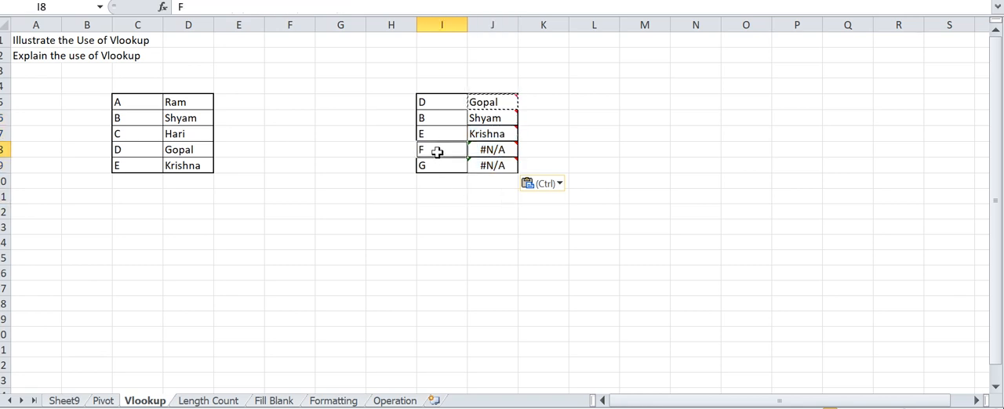
left_click(494, 152)
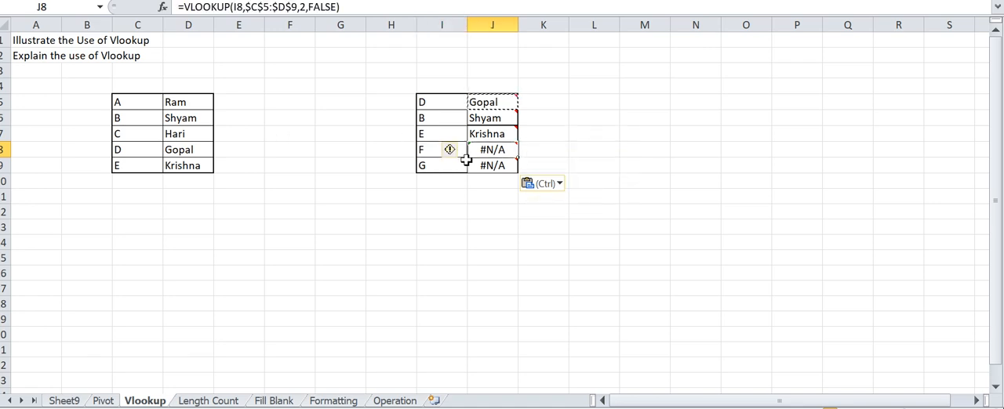
- Check the lookup table in C5:D9 against the looked-up names in column J
left_click_drag(119, 103, 183, 166)
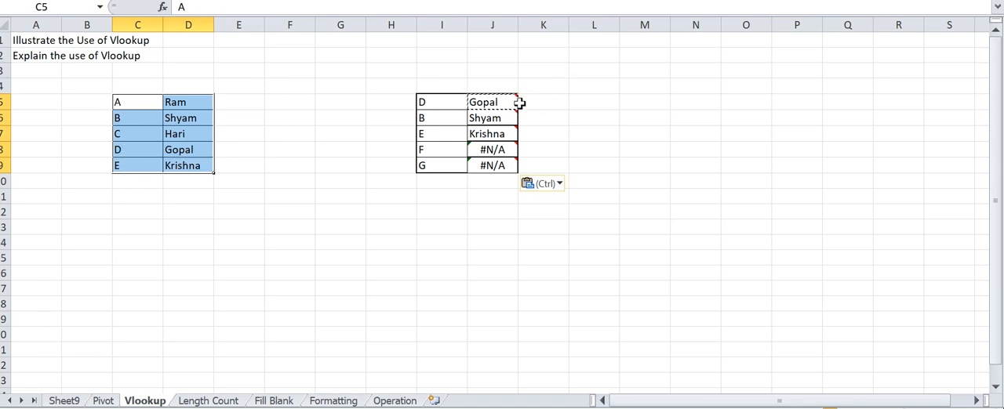
mouse_move(489, 104)
- Switch to the Pivot sheet and examine the student Name list in E7:E21
key("ctrl+Page_Up")
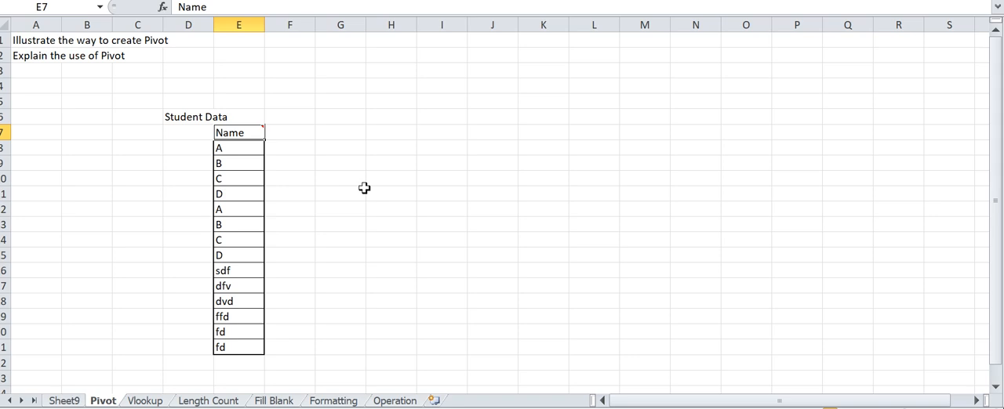
key("Down")
key("Down")
key("Down")
key("Down")
key("Up")
key("Up")
key("Up")
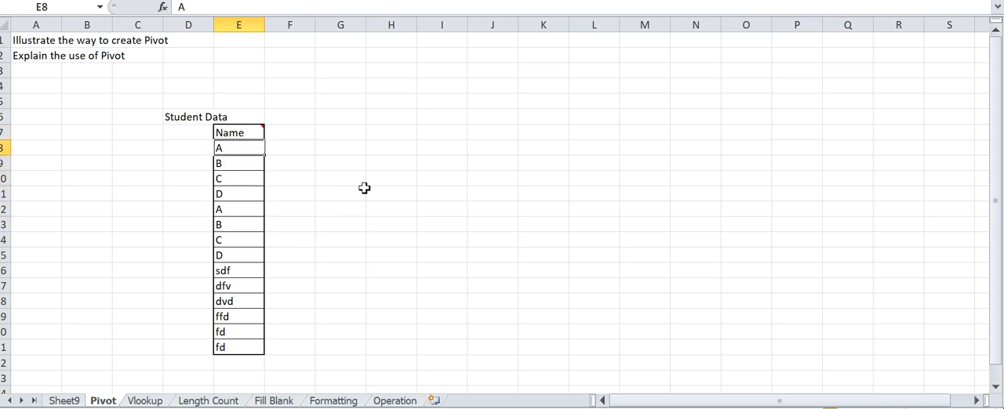
key("Up")
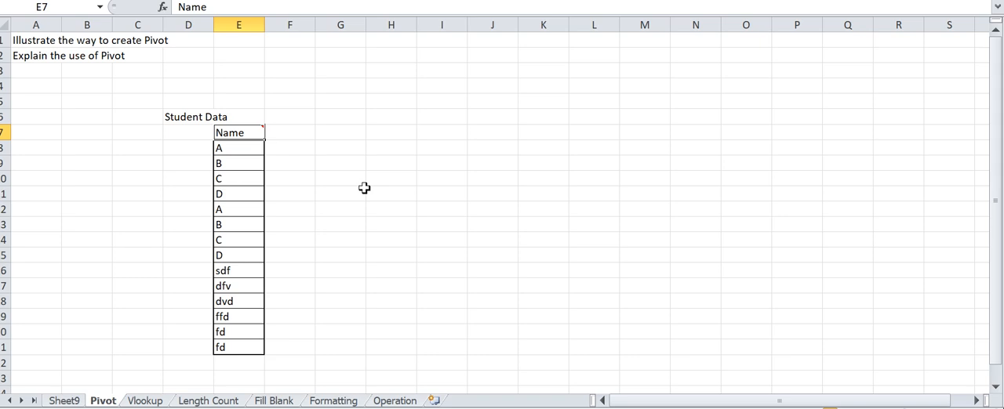
key("shift+Down")
key("shift+Down")
key("shift+Down")
key("shift+Down")
key("shift+Down")
key("shift+Down")
key("shift+Down")
key("shift+Down")
key("shift+Down")
key("shift+Down")
key("shift+Down")
key("shift+Down")
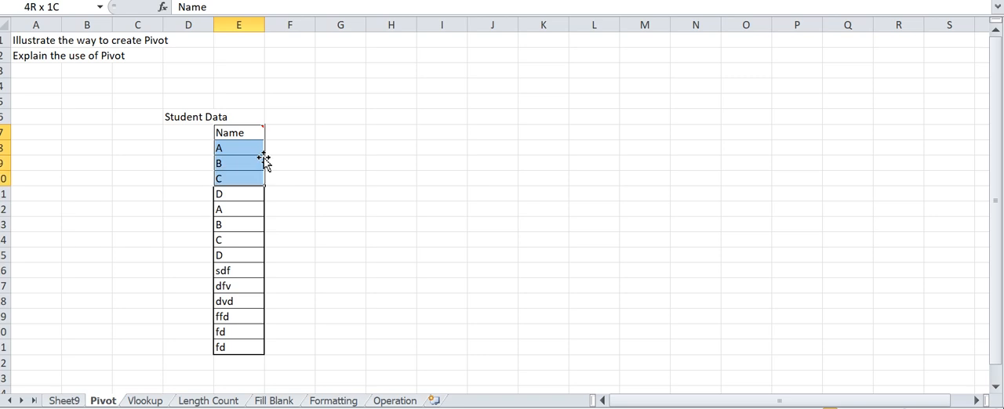
key("shift+Down")
key("shift+Down")
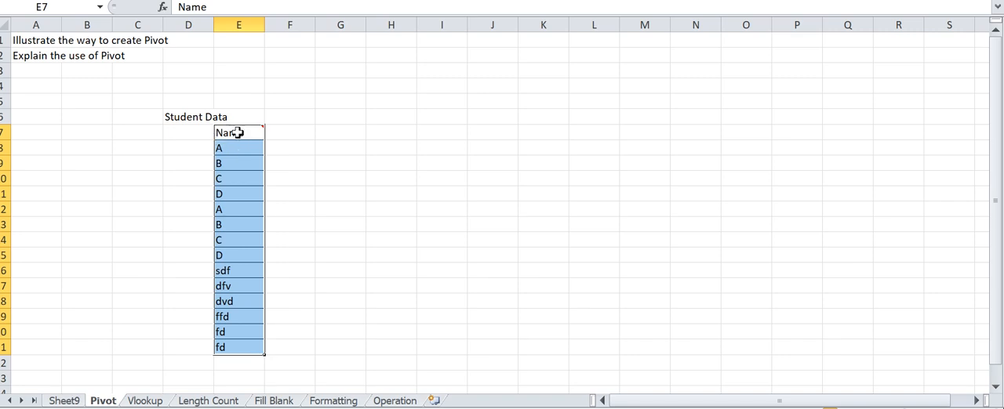
- Enter the pivot table shortcut note "Alt NVT" in H7, beside the student data
mouse_move(259, 131)
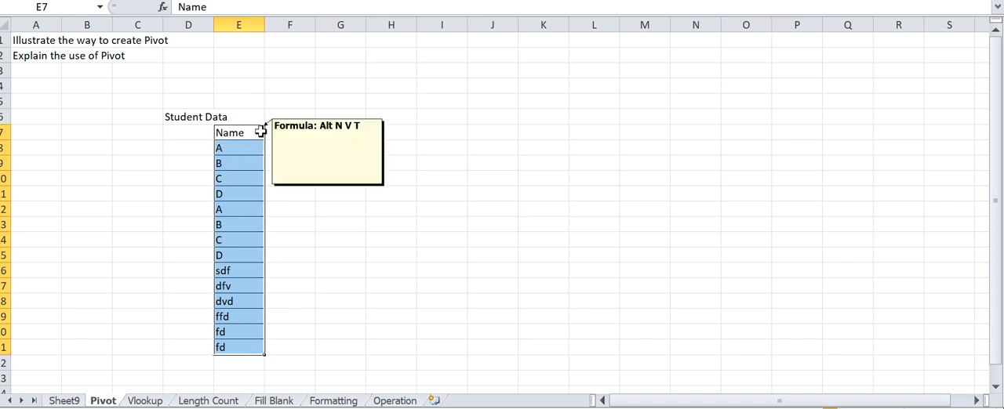
left_click(397, 132)
type("Alt N V T")
key("Return")
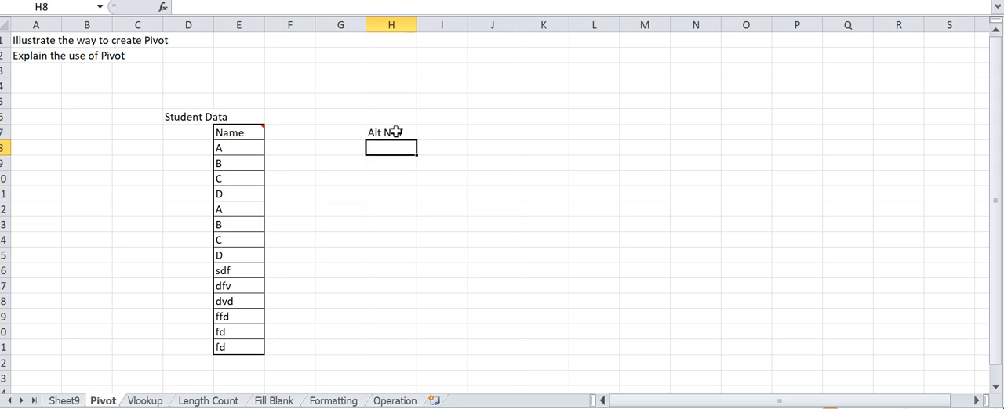
- Copy the Name list from E7:E21 into L7:L21 without its formatting
key("Left")
key("Left")
key("Left")
key("Up")
key("ctrl+shift+Down")
key("ctrl+c")
key("Right")
key("Right")
key("Right")
key("Right")
key("Right")
key("Right")
key("Right")
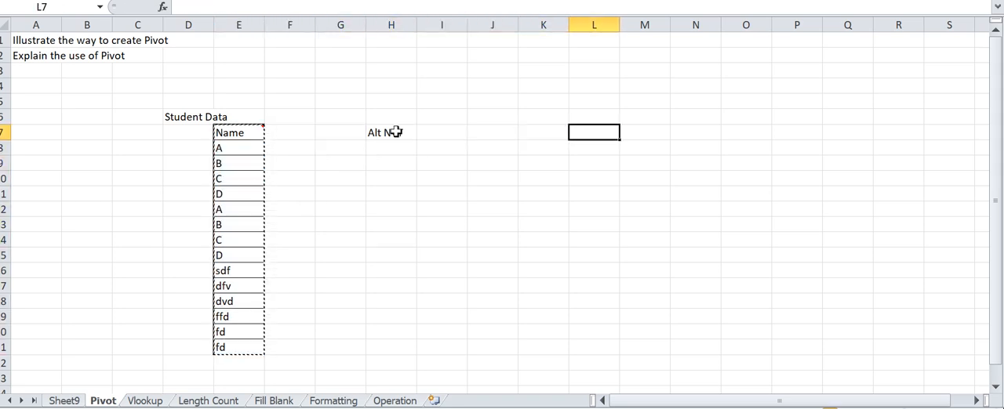
key("shift+F10")
key("p")
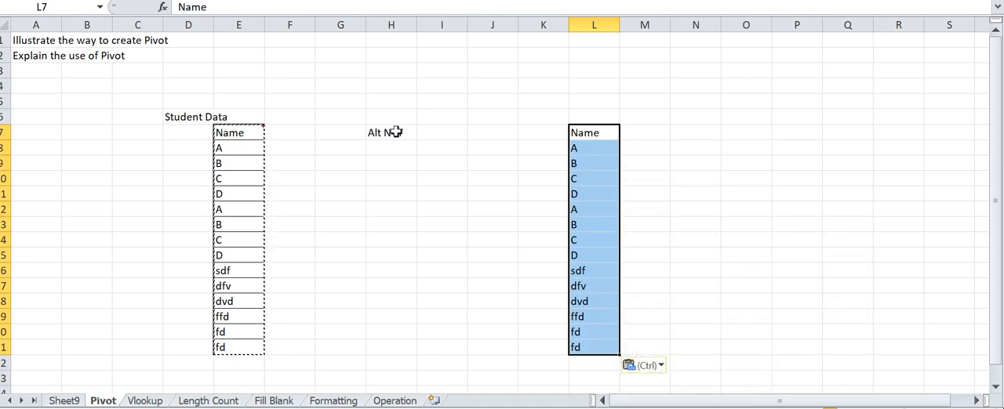
- Apply all borders to the copied Name list in L7:L21
key("alt+h")
key("b")
key("a")
key("shift+BackSpace")
key("Up")
key("Down")
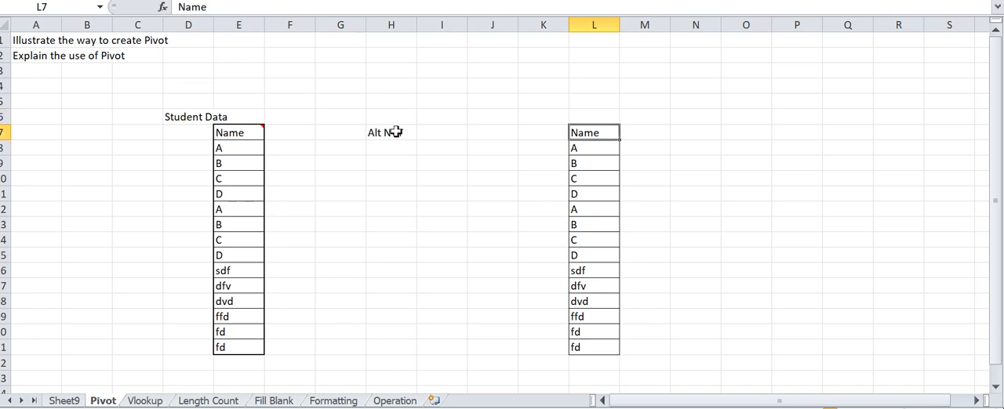
- Create a PivotTable from the range L7:L21 on a new worksheet
key("ctrl+shift+Down")
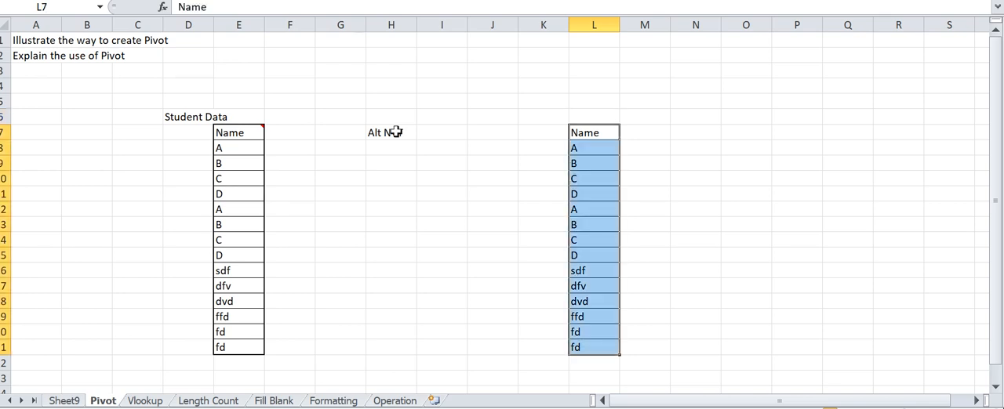
key("alt+n")
key("v")
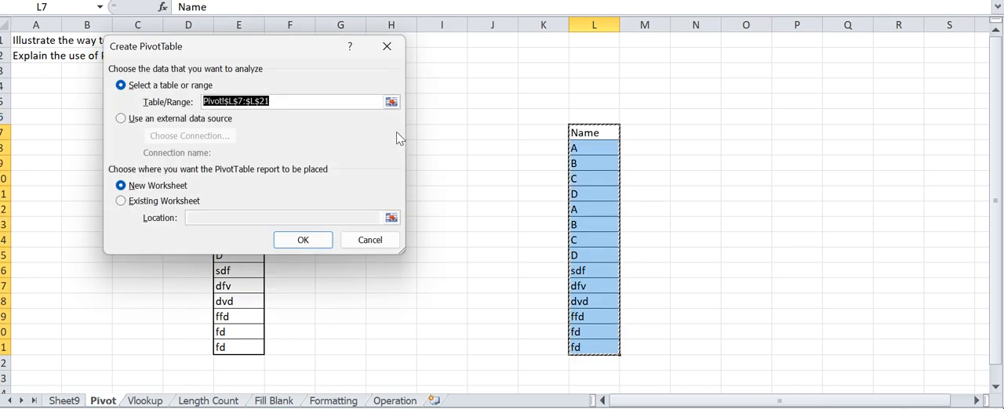
key("Return")
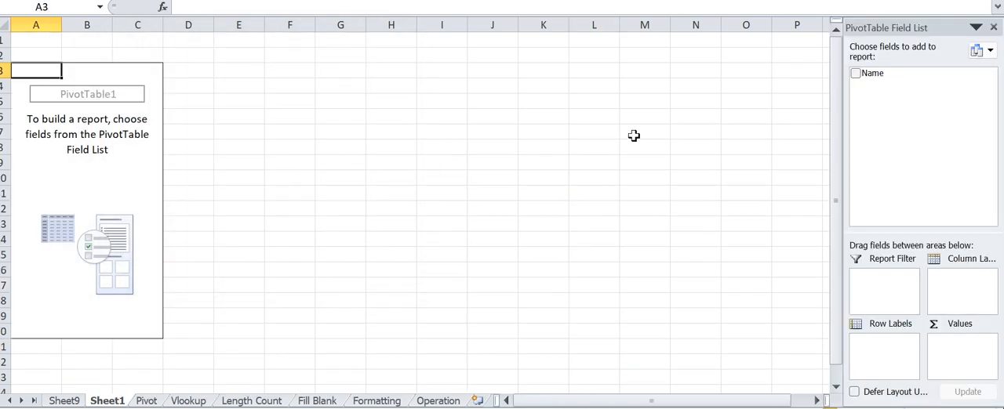
- Add the Name field to the PivotTable's row labels and to its values, summarized by Count
left_click_drag(872, 73, 883, 365)
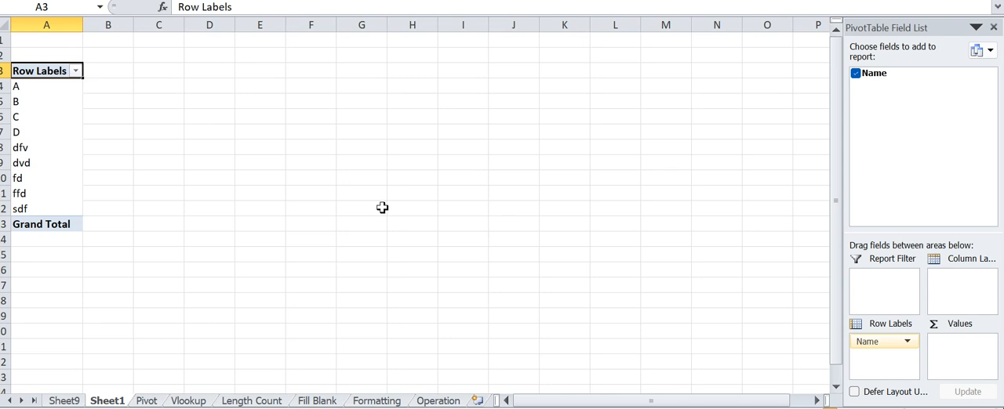
left_click_drag(863, 78, 969, 354)
left_click(958, 345)
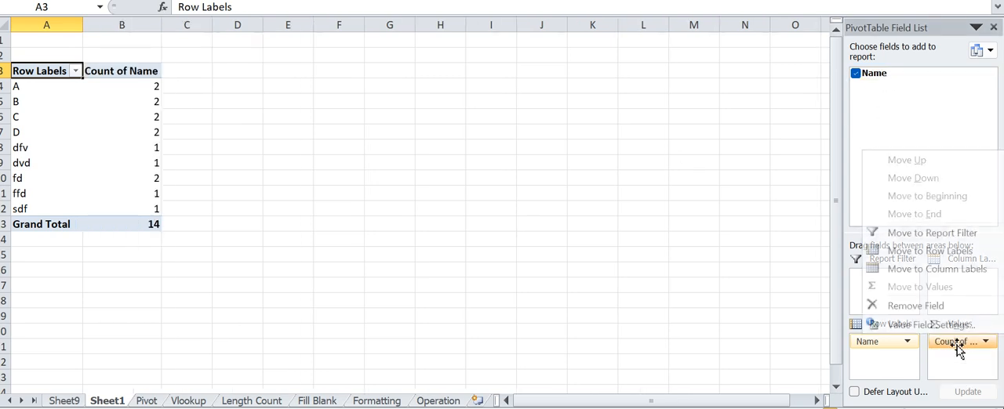
left_click(925, 327)
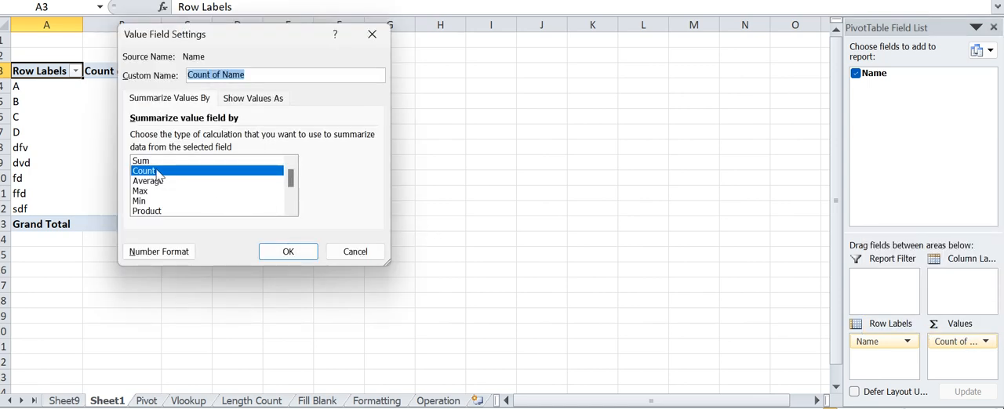
left_click(287, 250)
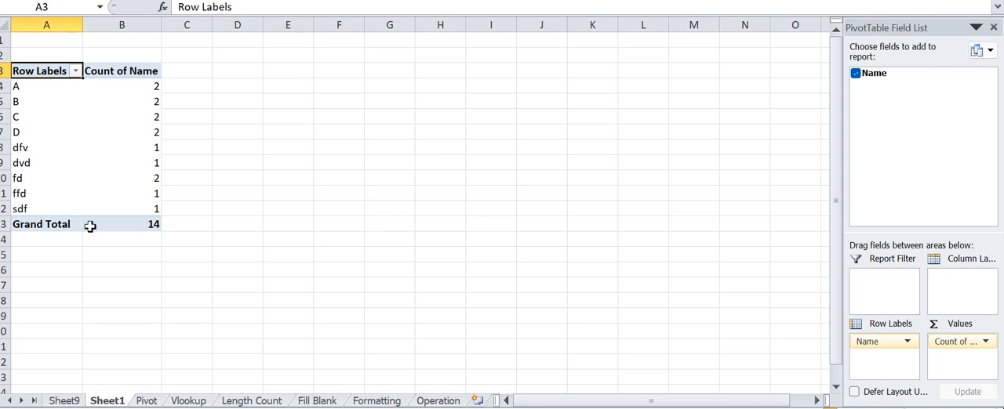
mouse_move(90, 225)
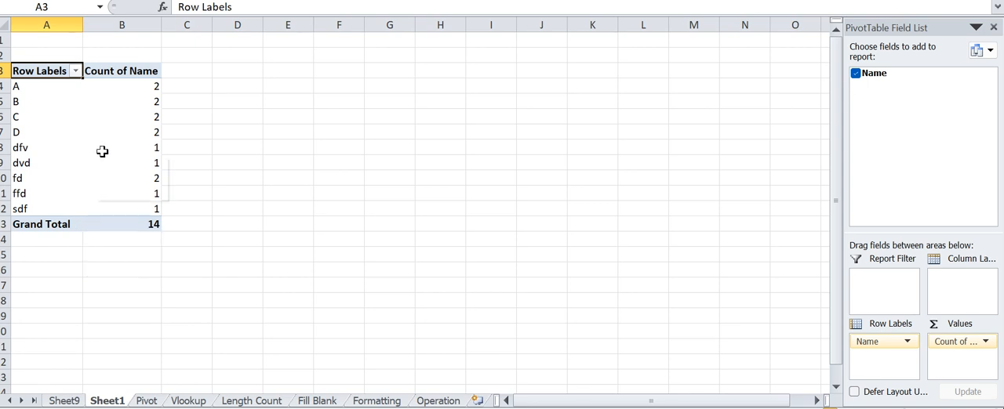
mouse_move(102, 152)
- Go through the worksheets one by one from Sheet9 to Operation
left_click(73, 402)
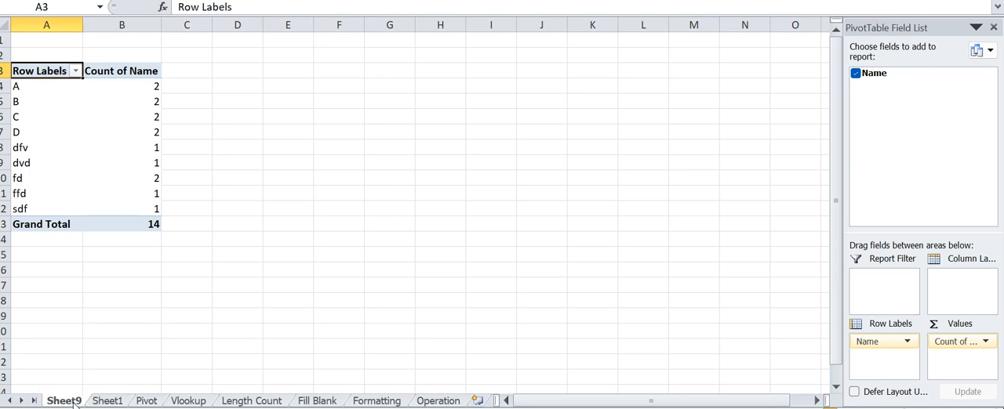
left_click(108, 401)
left_click(148, 400)
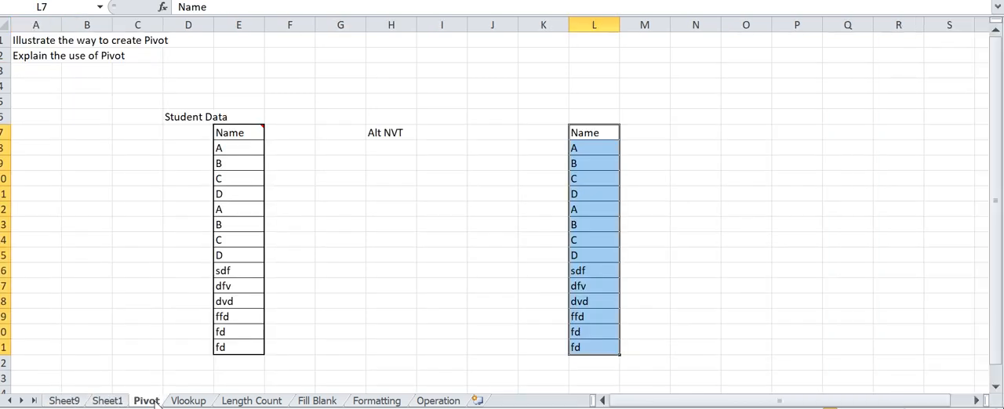
left_click(190, 401)
left_click(257, 400)
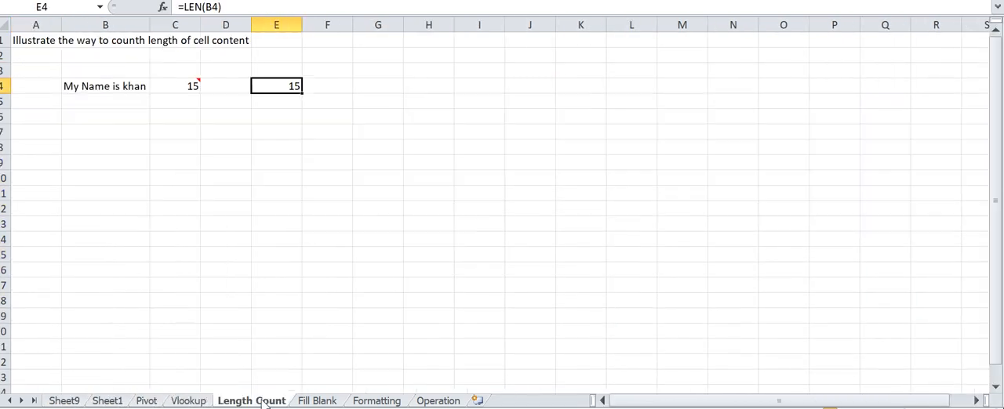
left_click(326, 401)
left_click(378, 401)
left_click(436, 401)
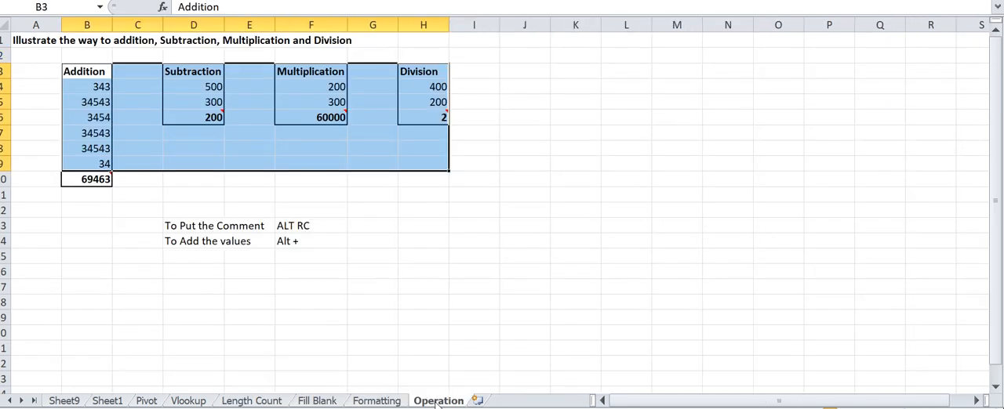
- Review the Operation sheet down to the comment shortcut note in row 13
key("Up")
key("Up")
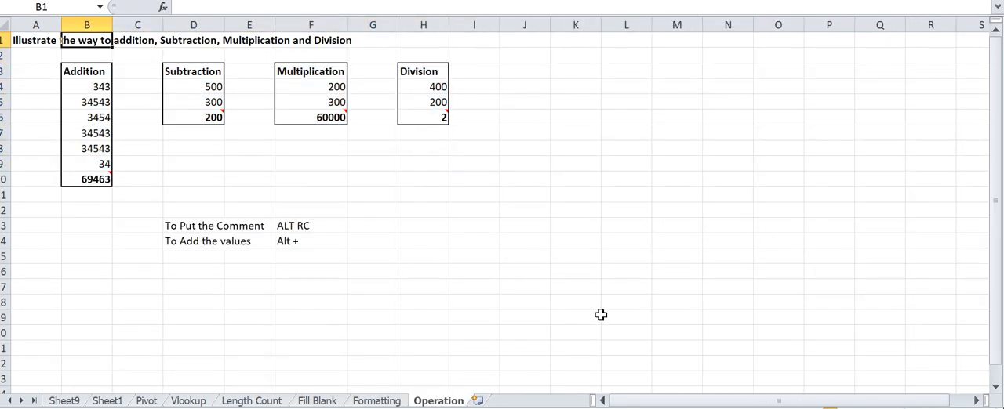
key("Left")
key("Down")
key("Down")
key("Down")
key("Down")
key("Down")
key("Down")
key("Down")
key("Down")
key("Down")
key("Down")
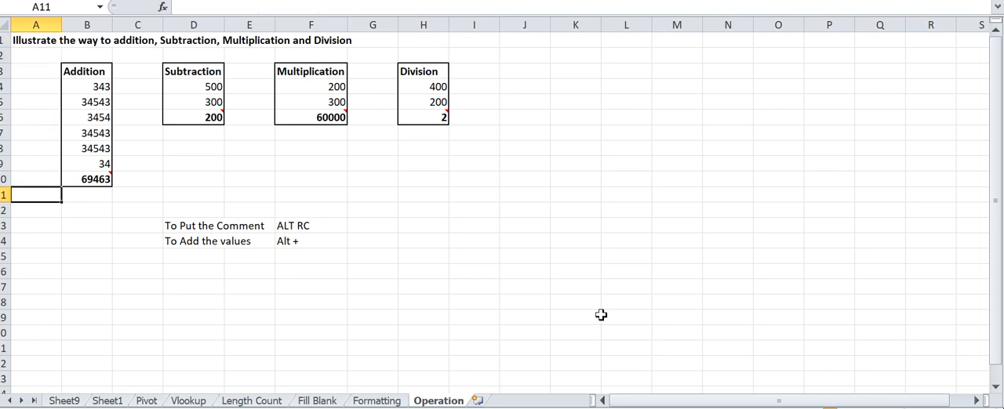
key("Down")
key("Down")
key("Down")
key("Up")
key("Up")
key("Down")
key("Right")
key("Right")
key("Right")
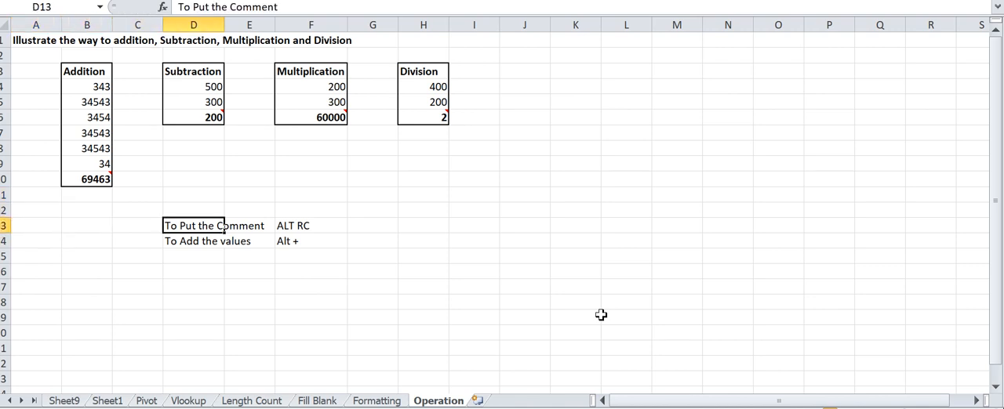
key("Right")
key("Right")
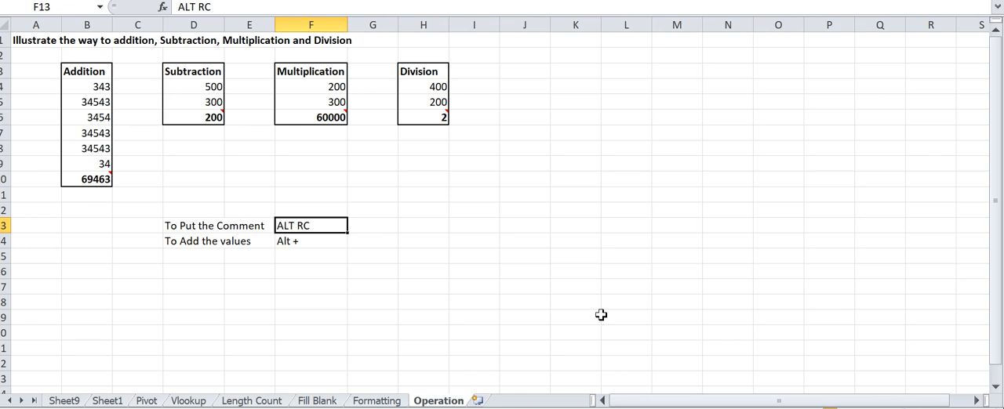
- Look back through the sheets as far as Pivot, and return to cell A1 of the Operation sheet
key("ctrl+Page_Up")
key("ctrl+Page_Up")
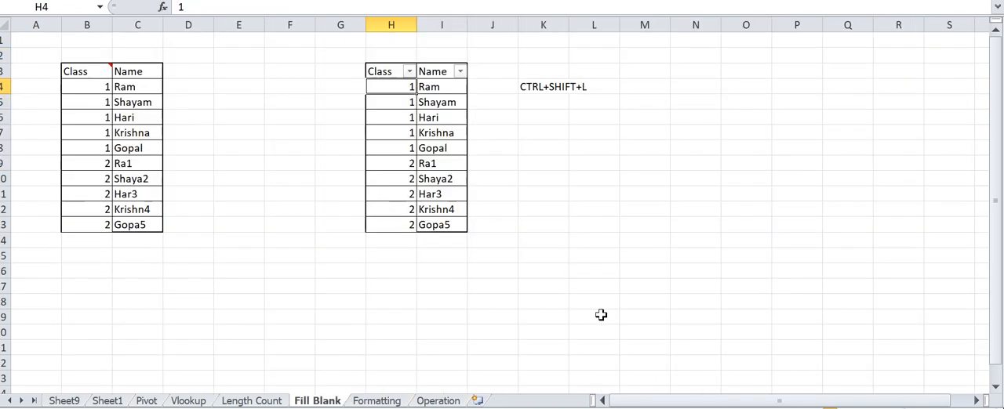
key("ctrl+Page_Up")
key("ctrl+Page_Up")
key("ctrl+Page_Up")
key("ctrl+Page_Up")
key("ctrl+Page_Up")
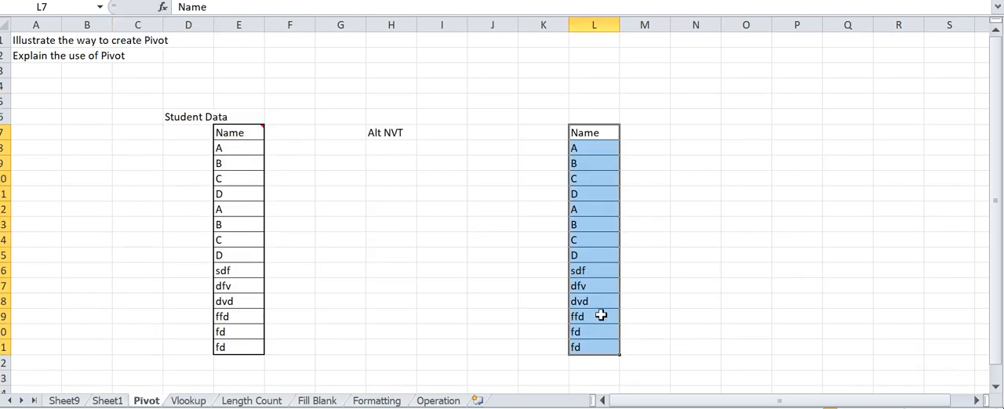
key("ctrl+Page_Down")
key("ctrl+Page_Down")
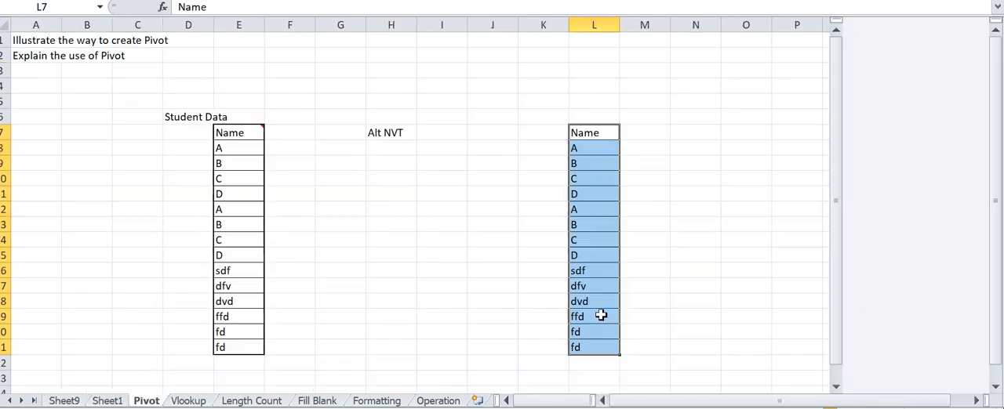
key("ctrl+Page_Down")
key("ctrl+Page_Down")
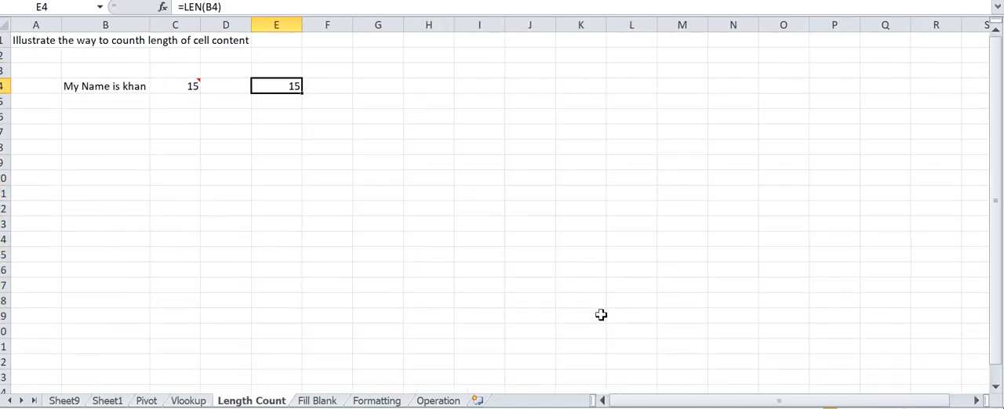
key("ctrl+Page_Down")
key("ctrl+Page_Down")
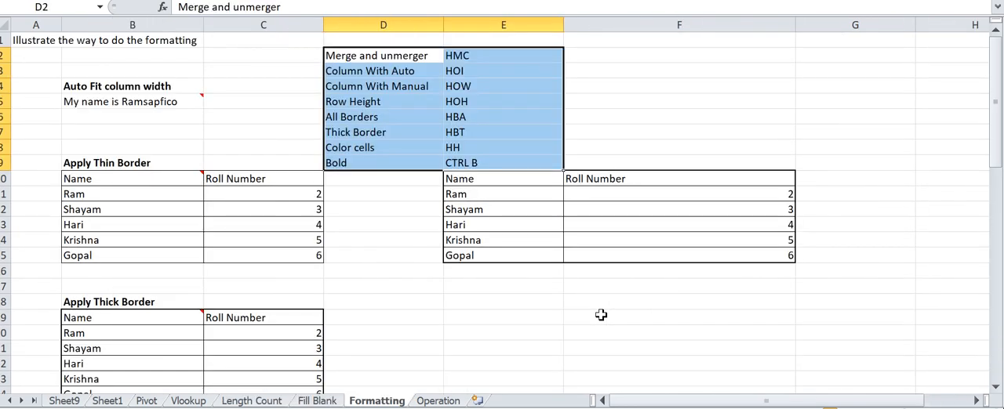
key("ctrl+Page_Down")
key("ctrl+Up")
key("ctrl+Up")
key("ctrl+Up")
key("Home")
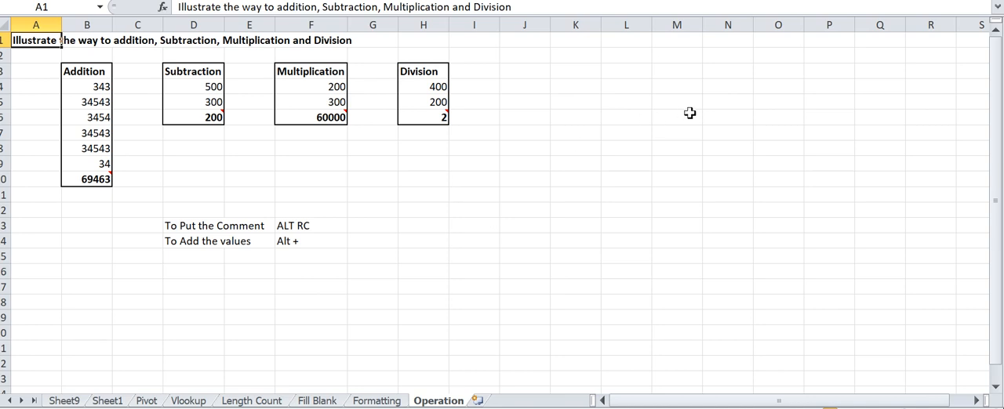
left_click(478, 87)
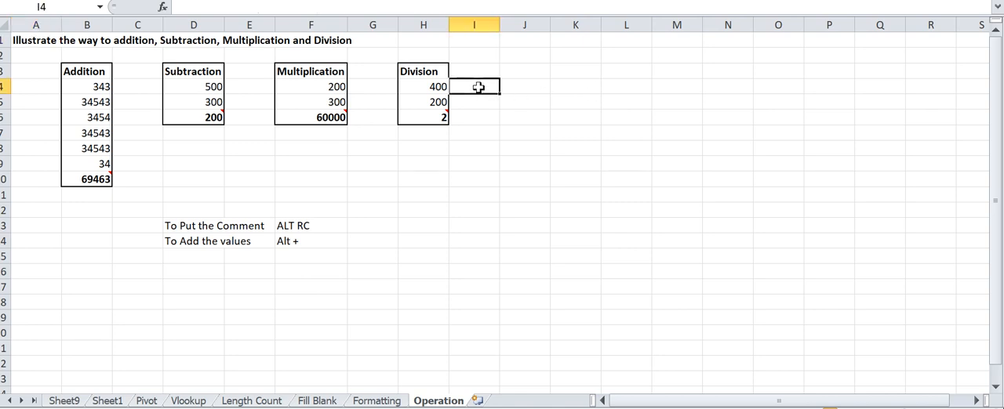
left_click(529, 87)
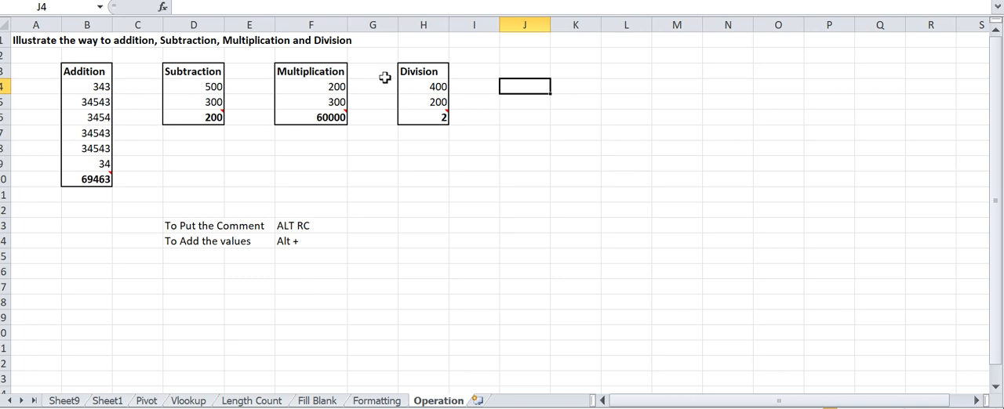
left_click(558, 131)
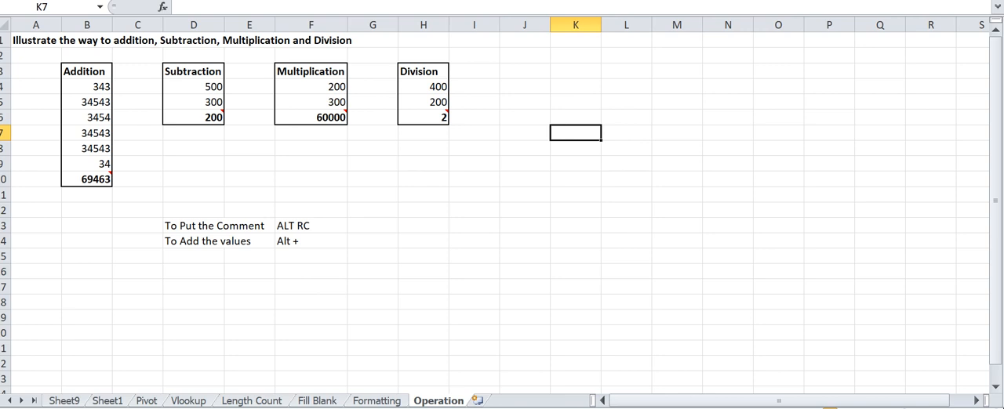